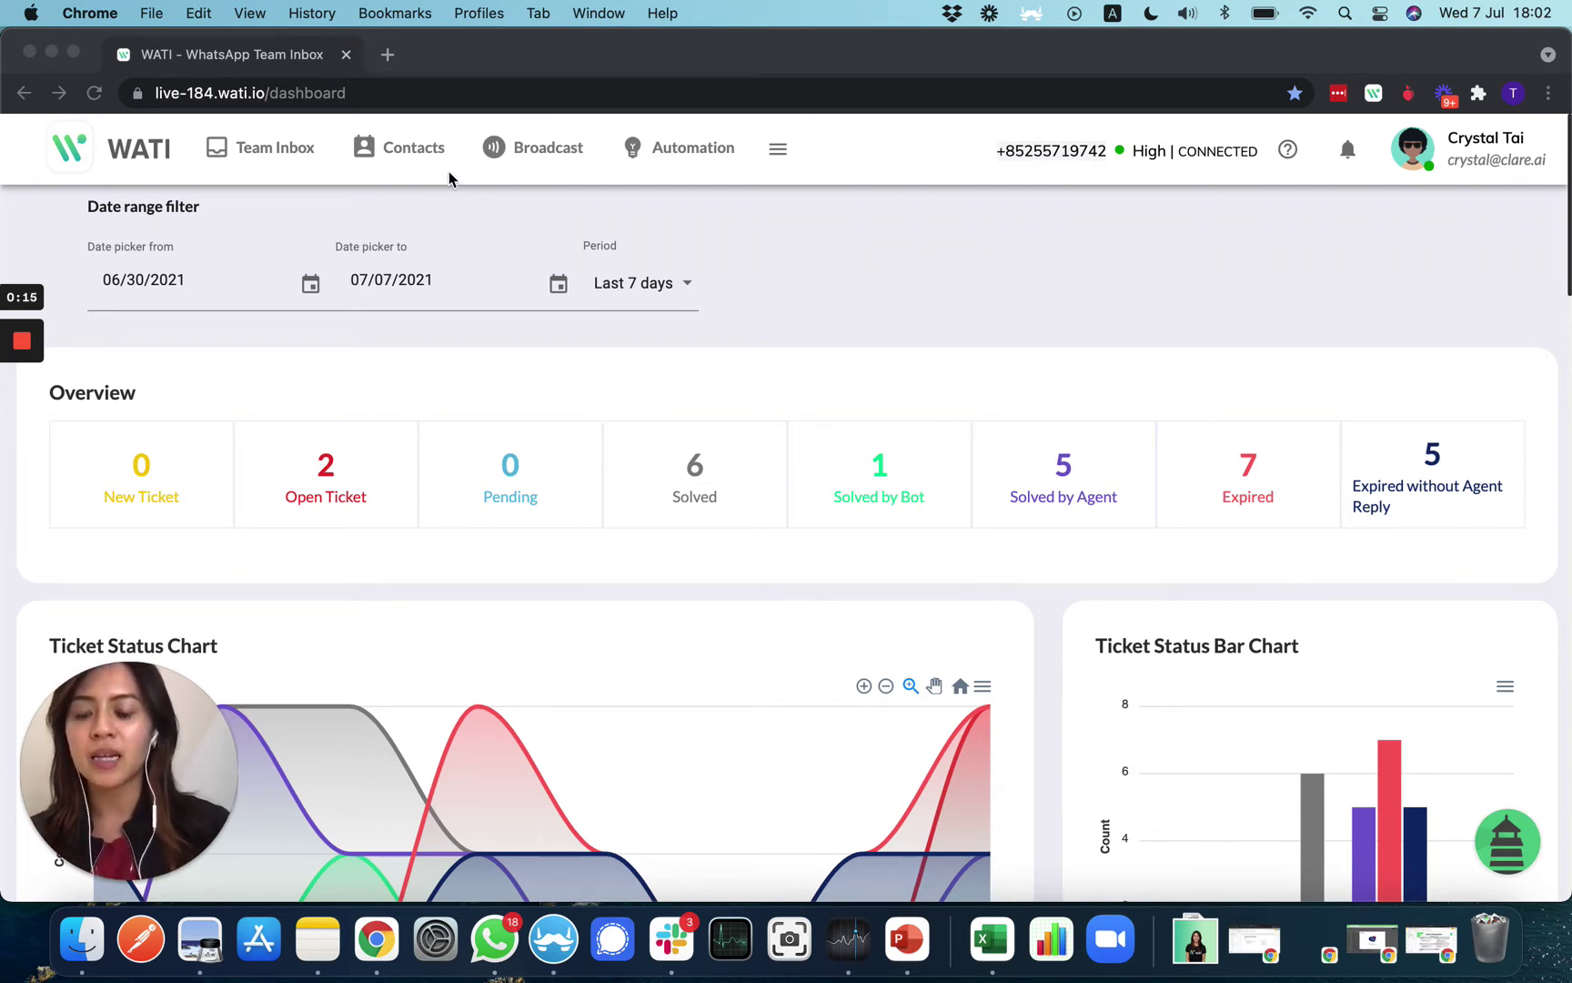
Download the sample contacts Excel from WATI's Contacts page and bring it up in Excel
left_click(414, 153)
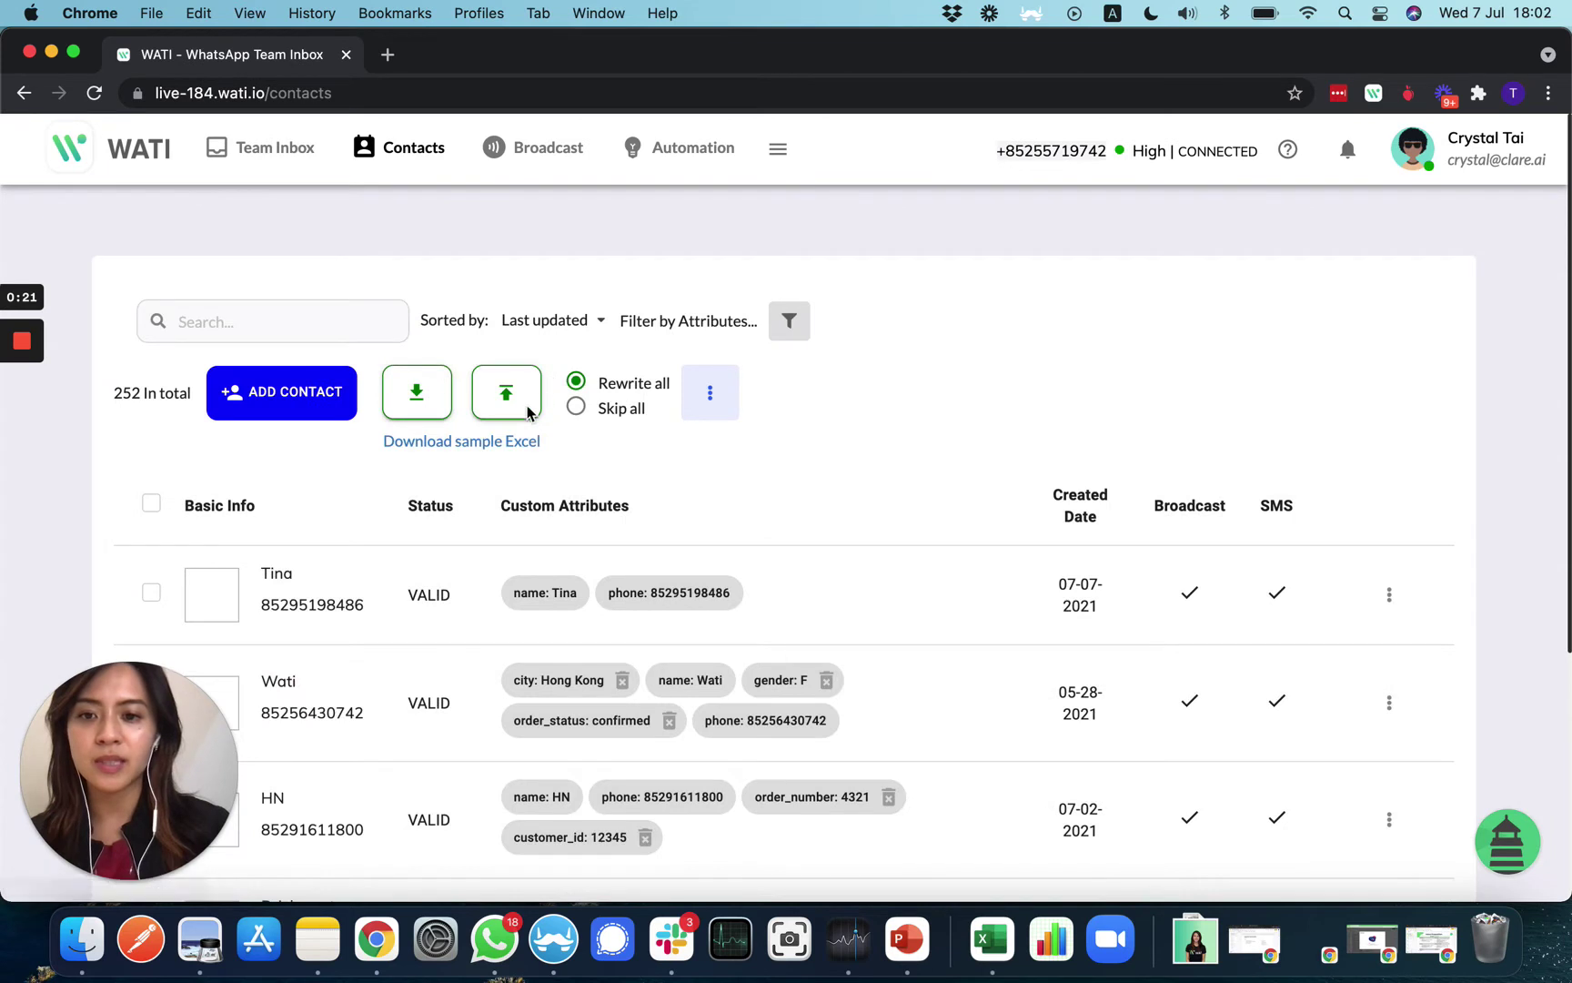
left_click(488, 455)
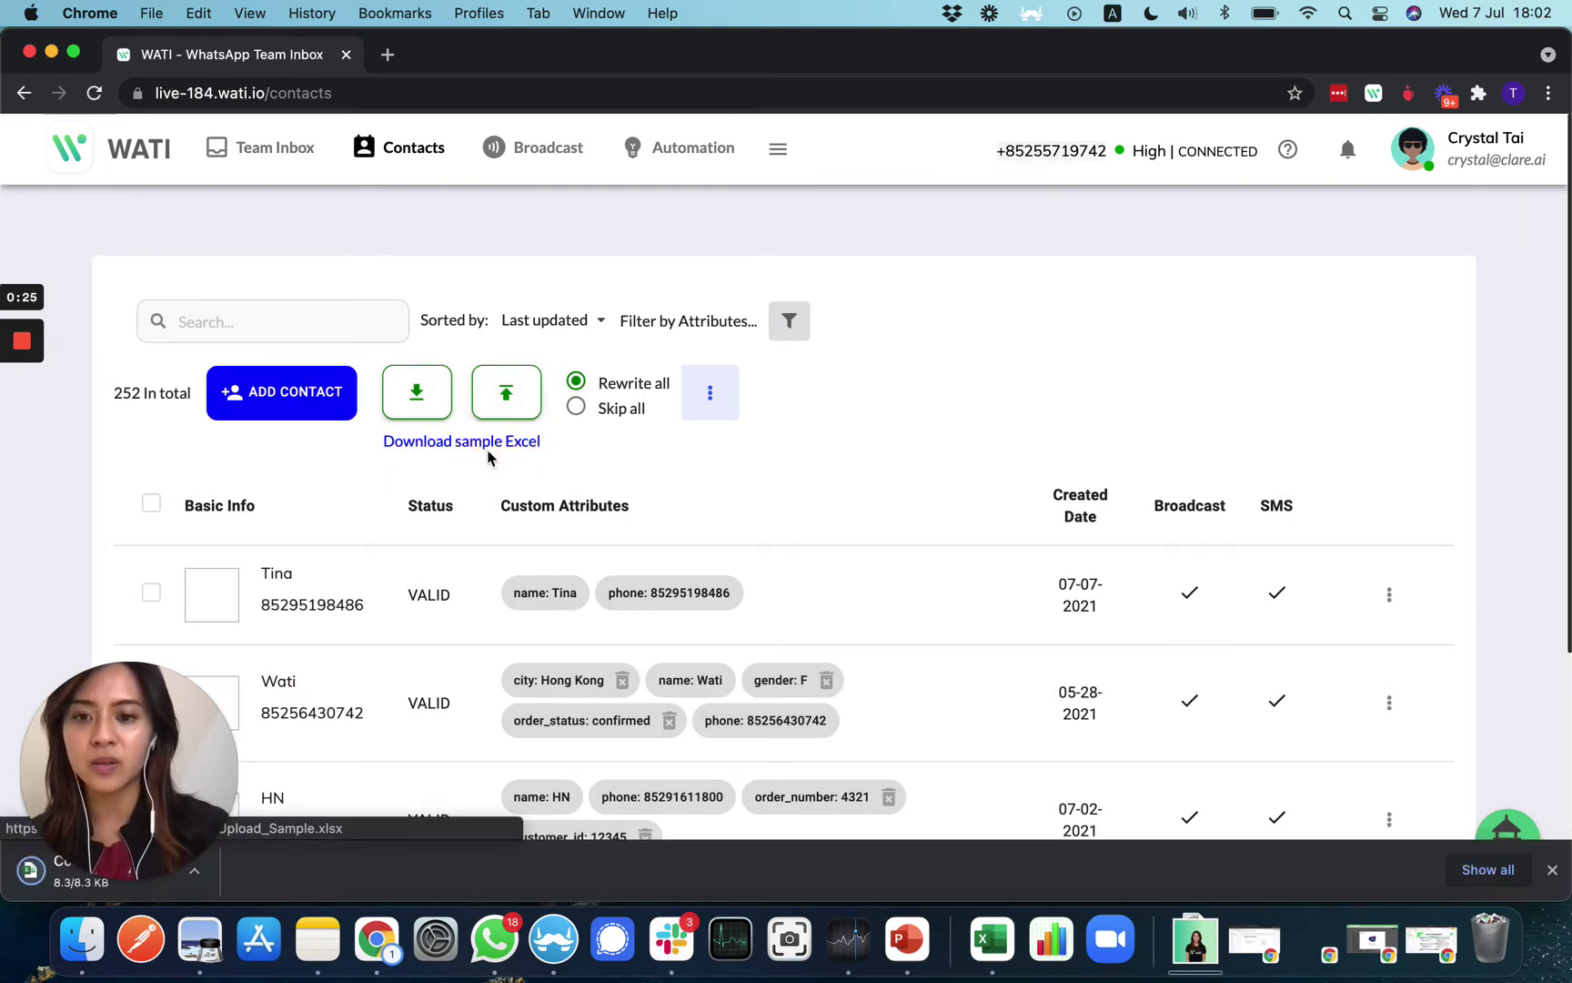
key("ctrl+Up")
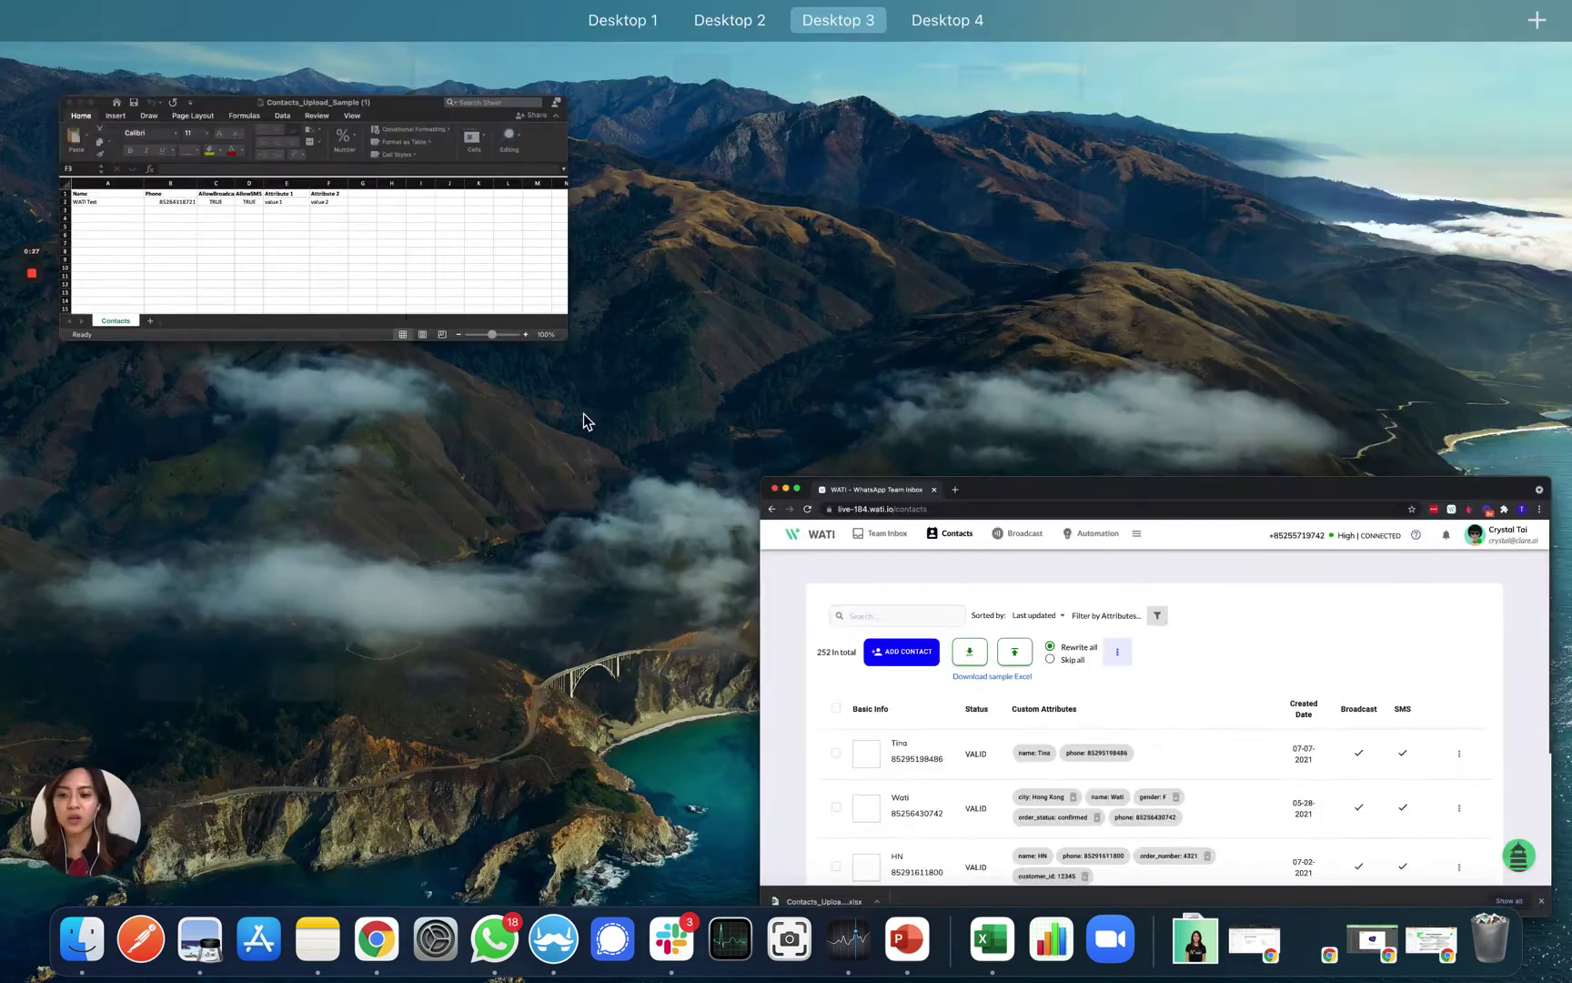
left_click(508, 265)
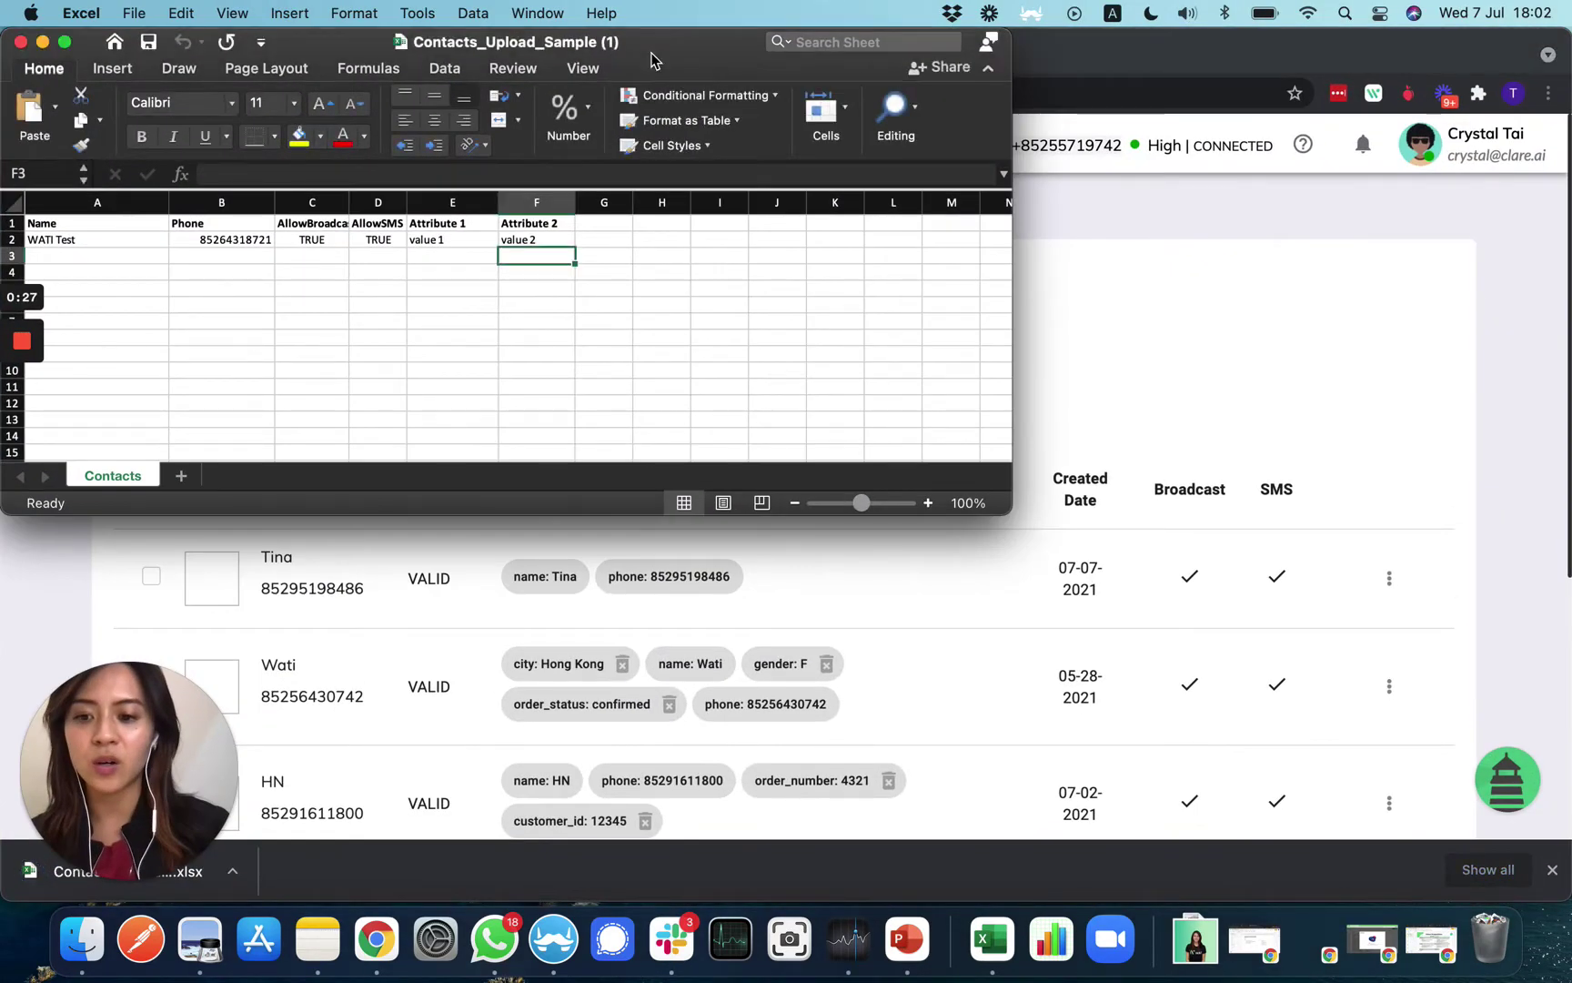
Add a second contact in row 3 with a name, phone number, and TRUE for AllowBroadcast and AllowSMS
left_click_drag(644, 34, 1119, 27)
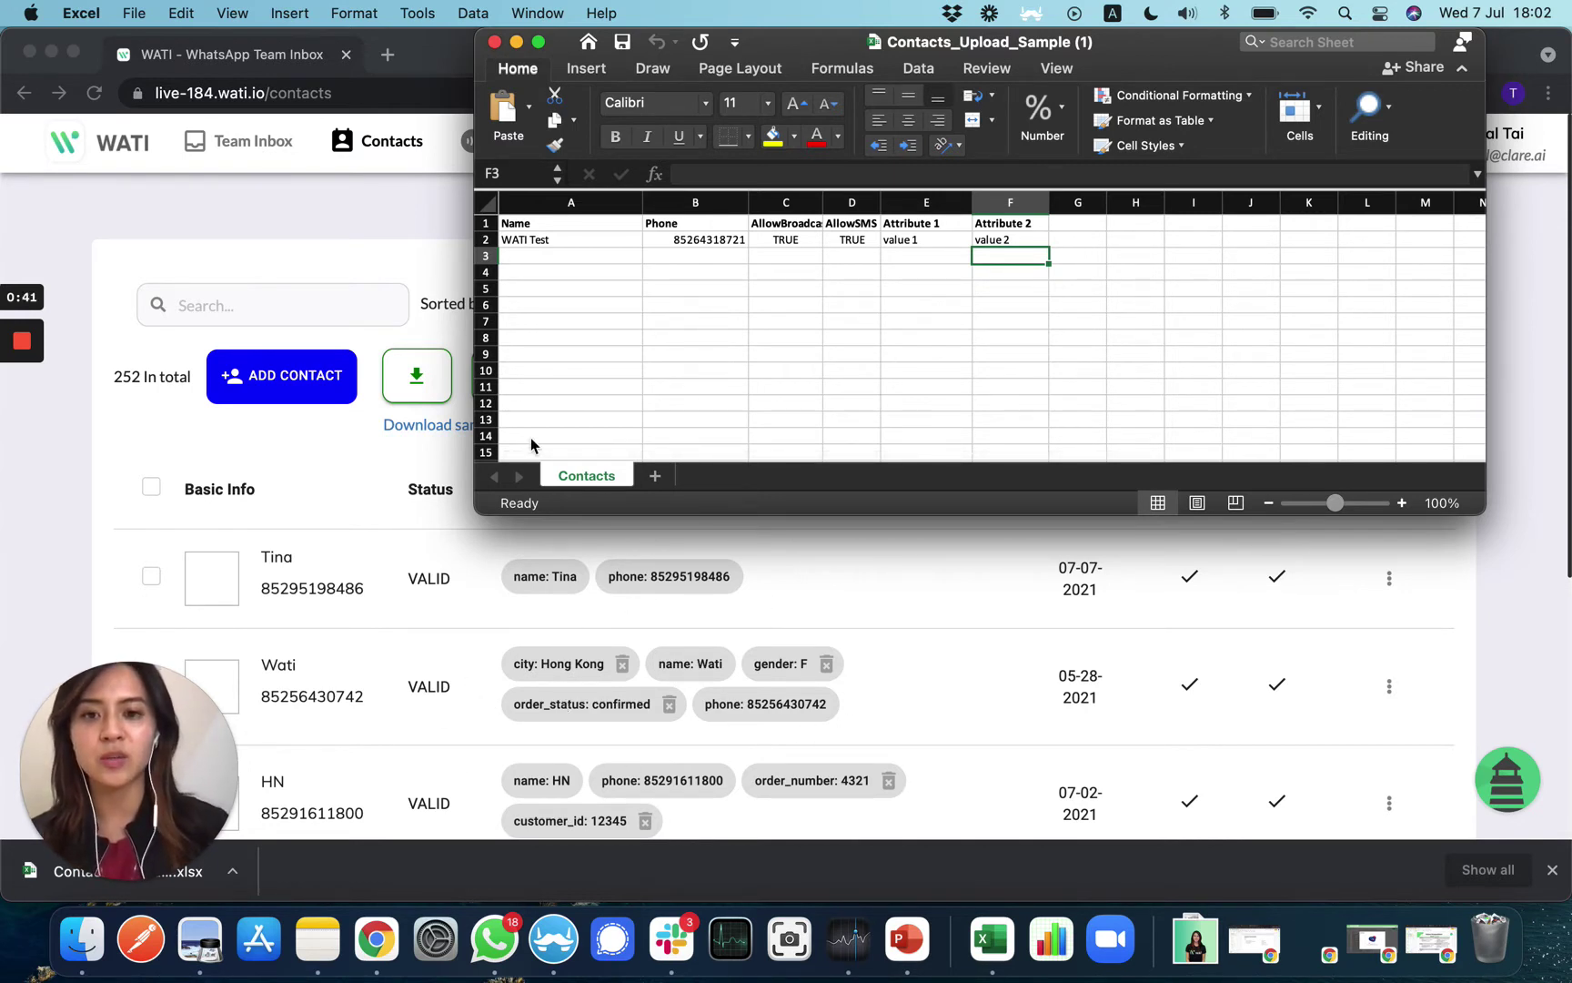
left_click(595, 256)
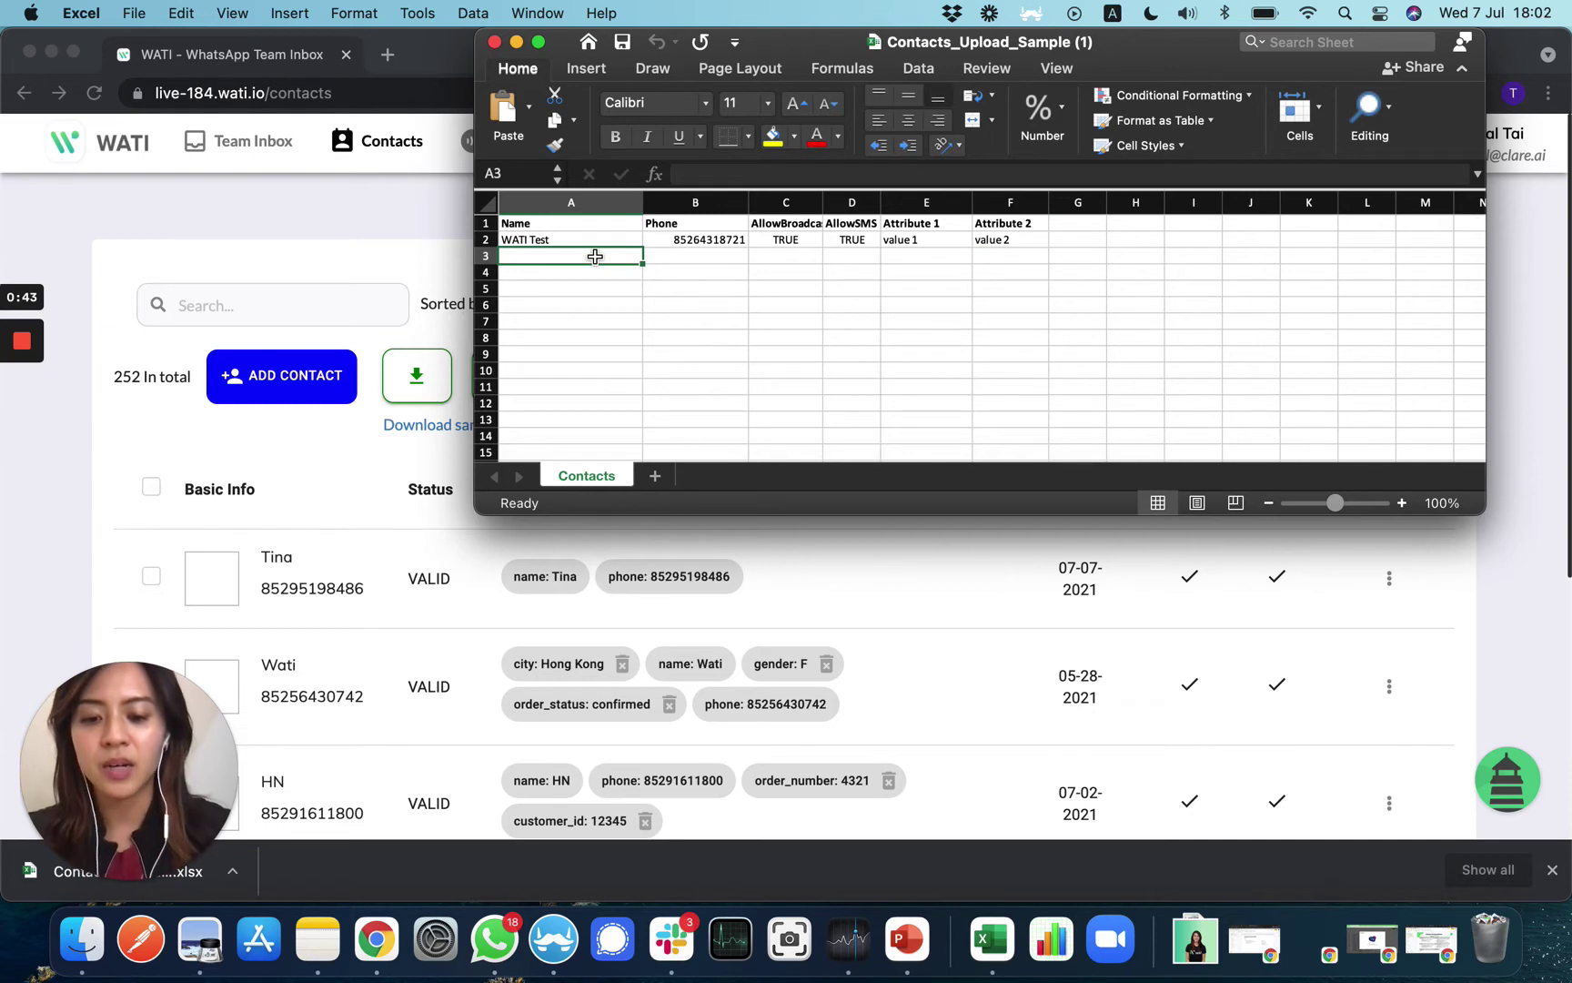
type("WATI ")
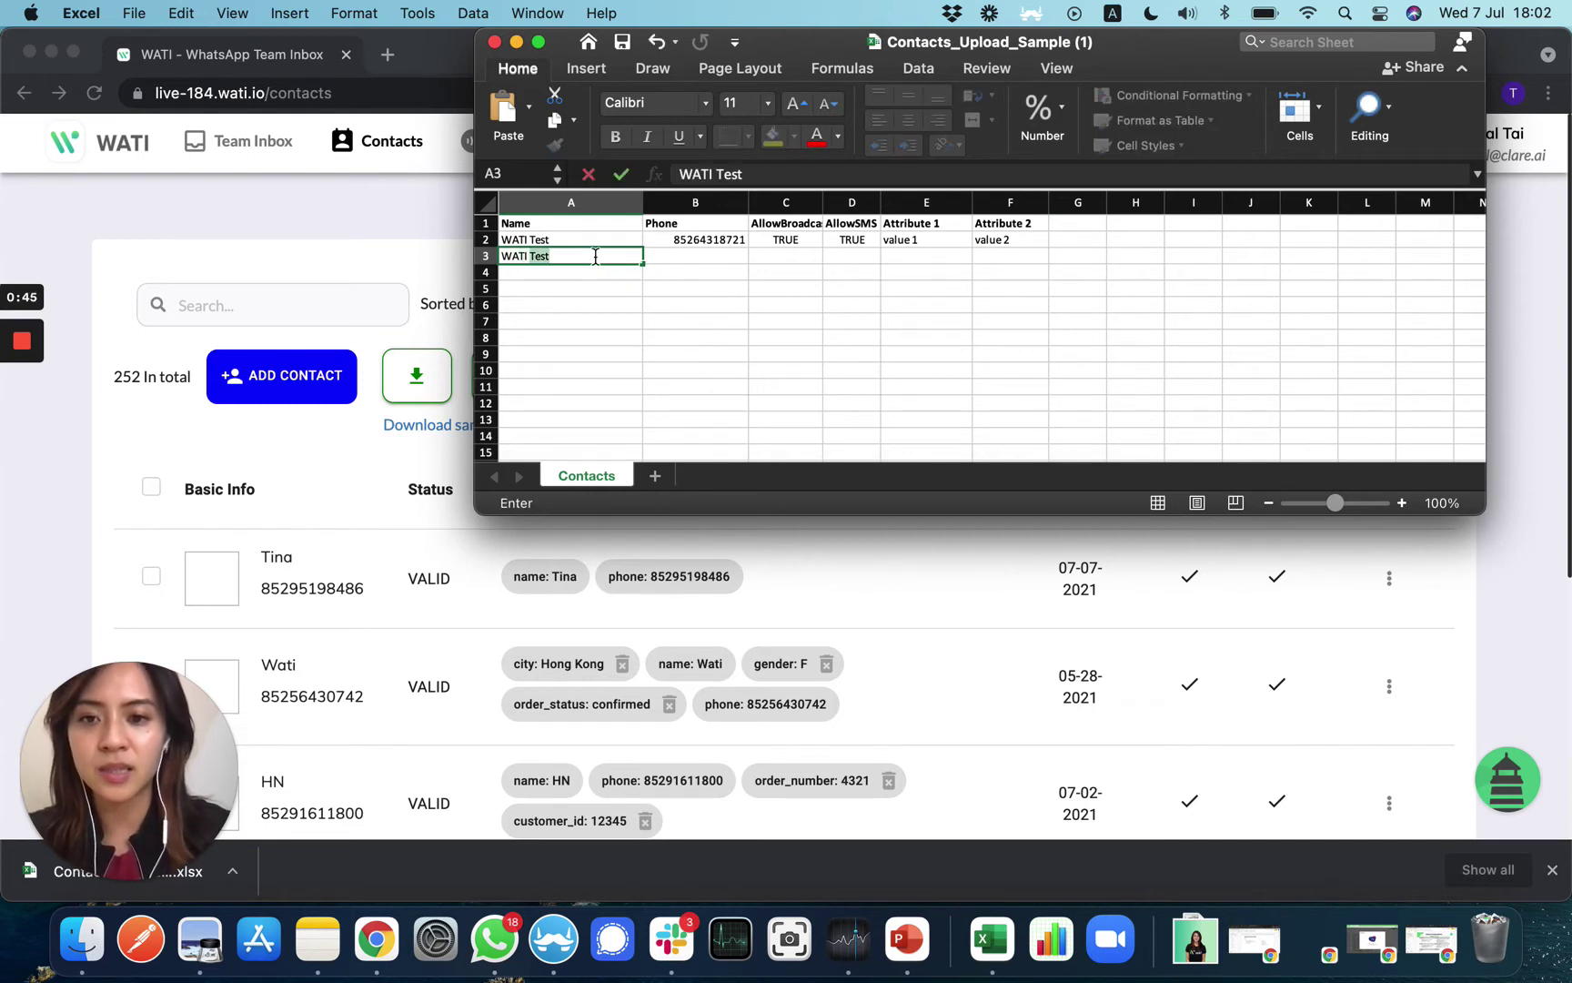
type("Crystal")
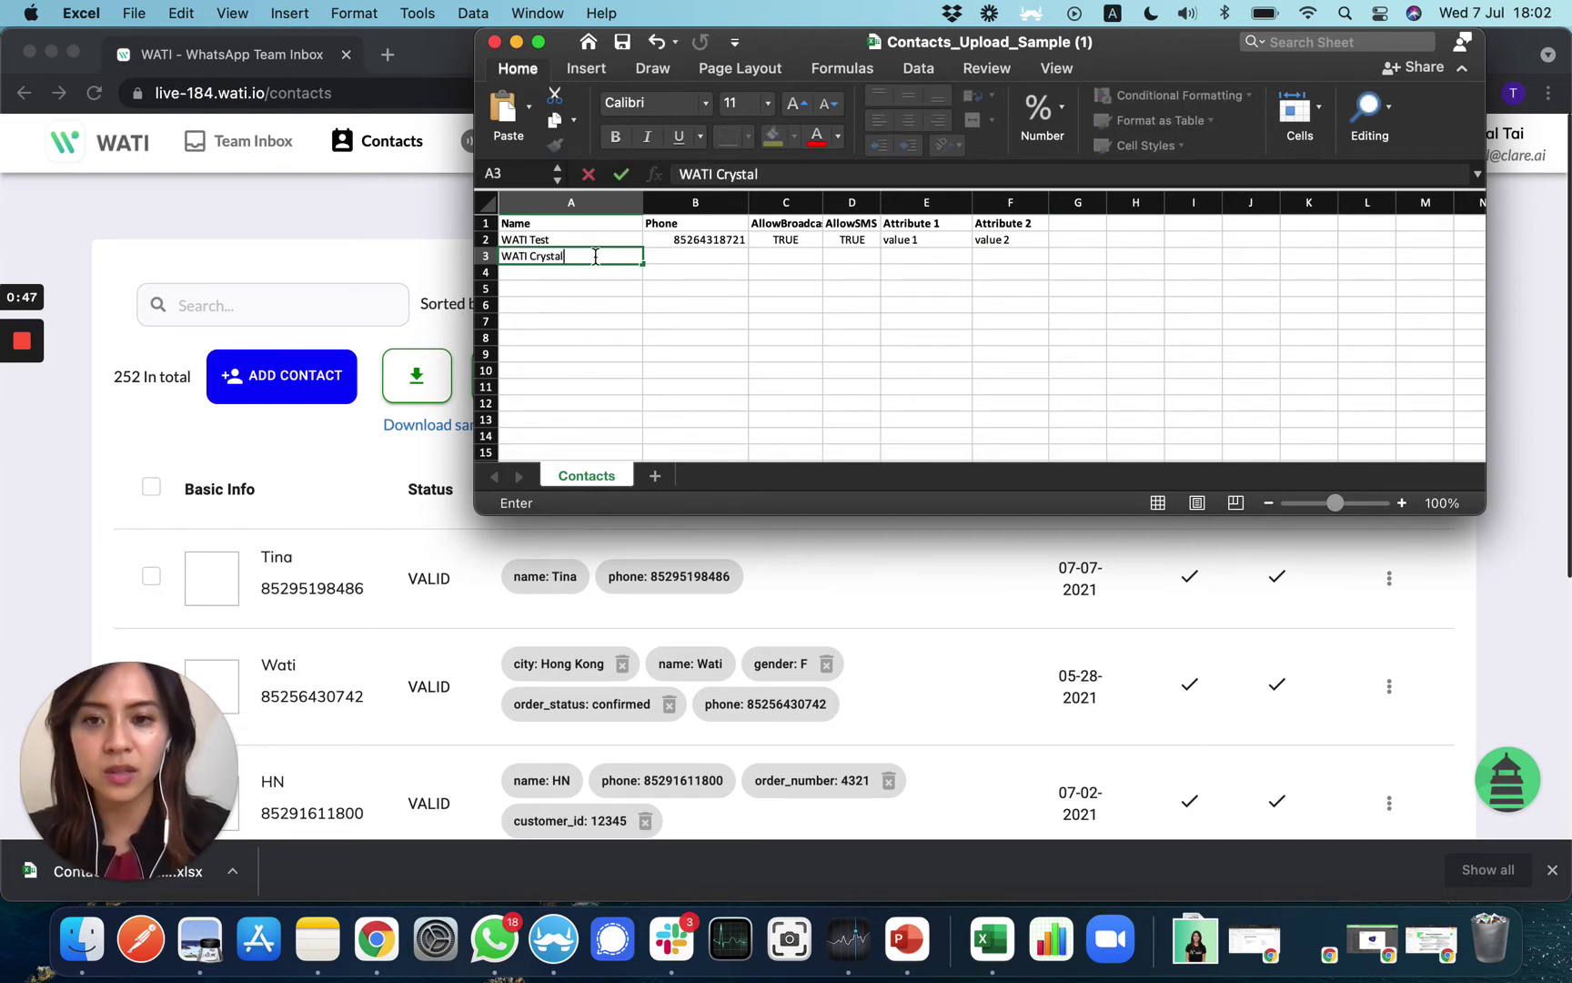
left_click(692, 258)
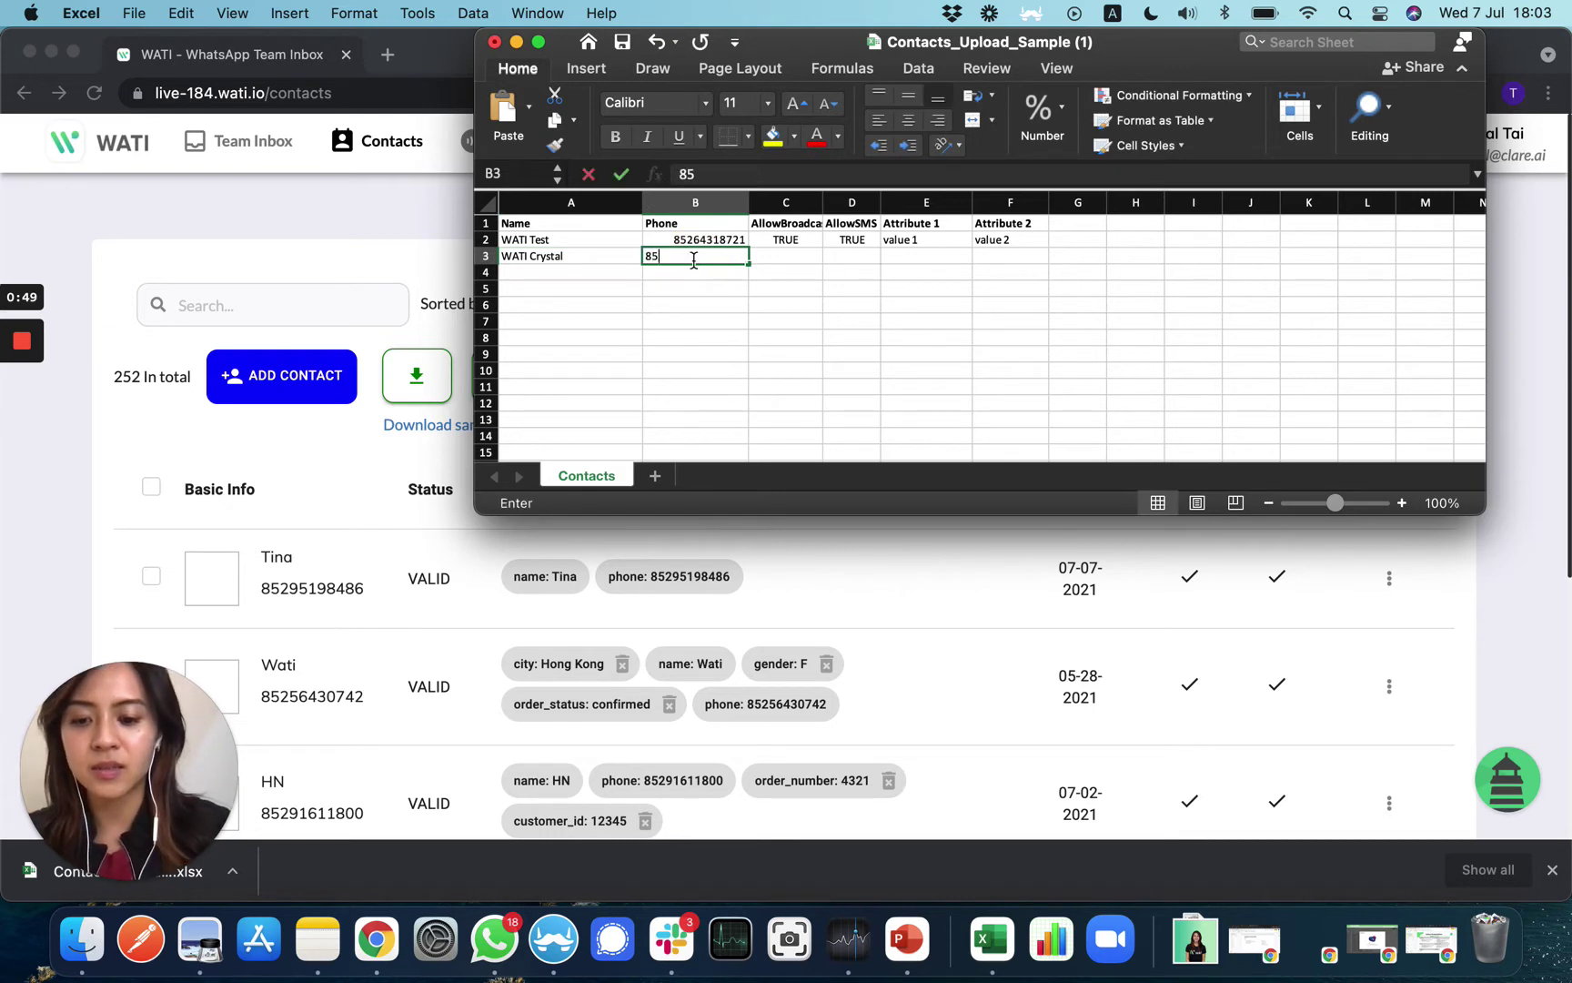
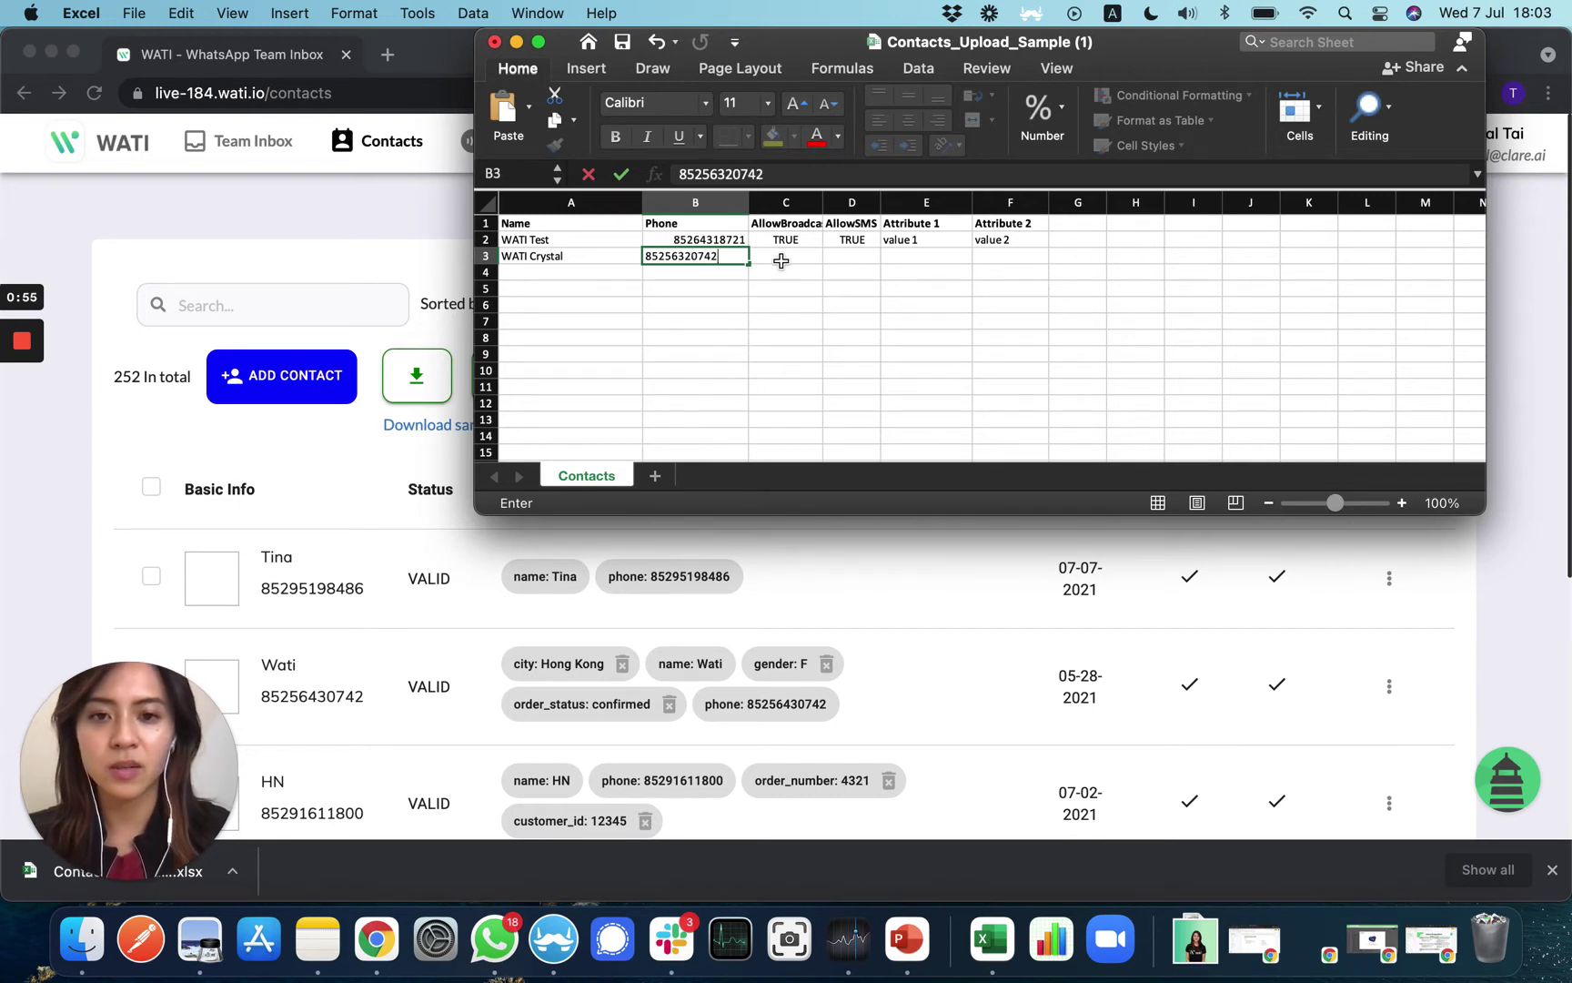
left_click(782, 240)
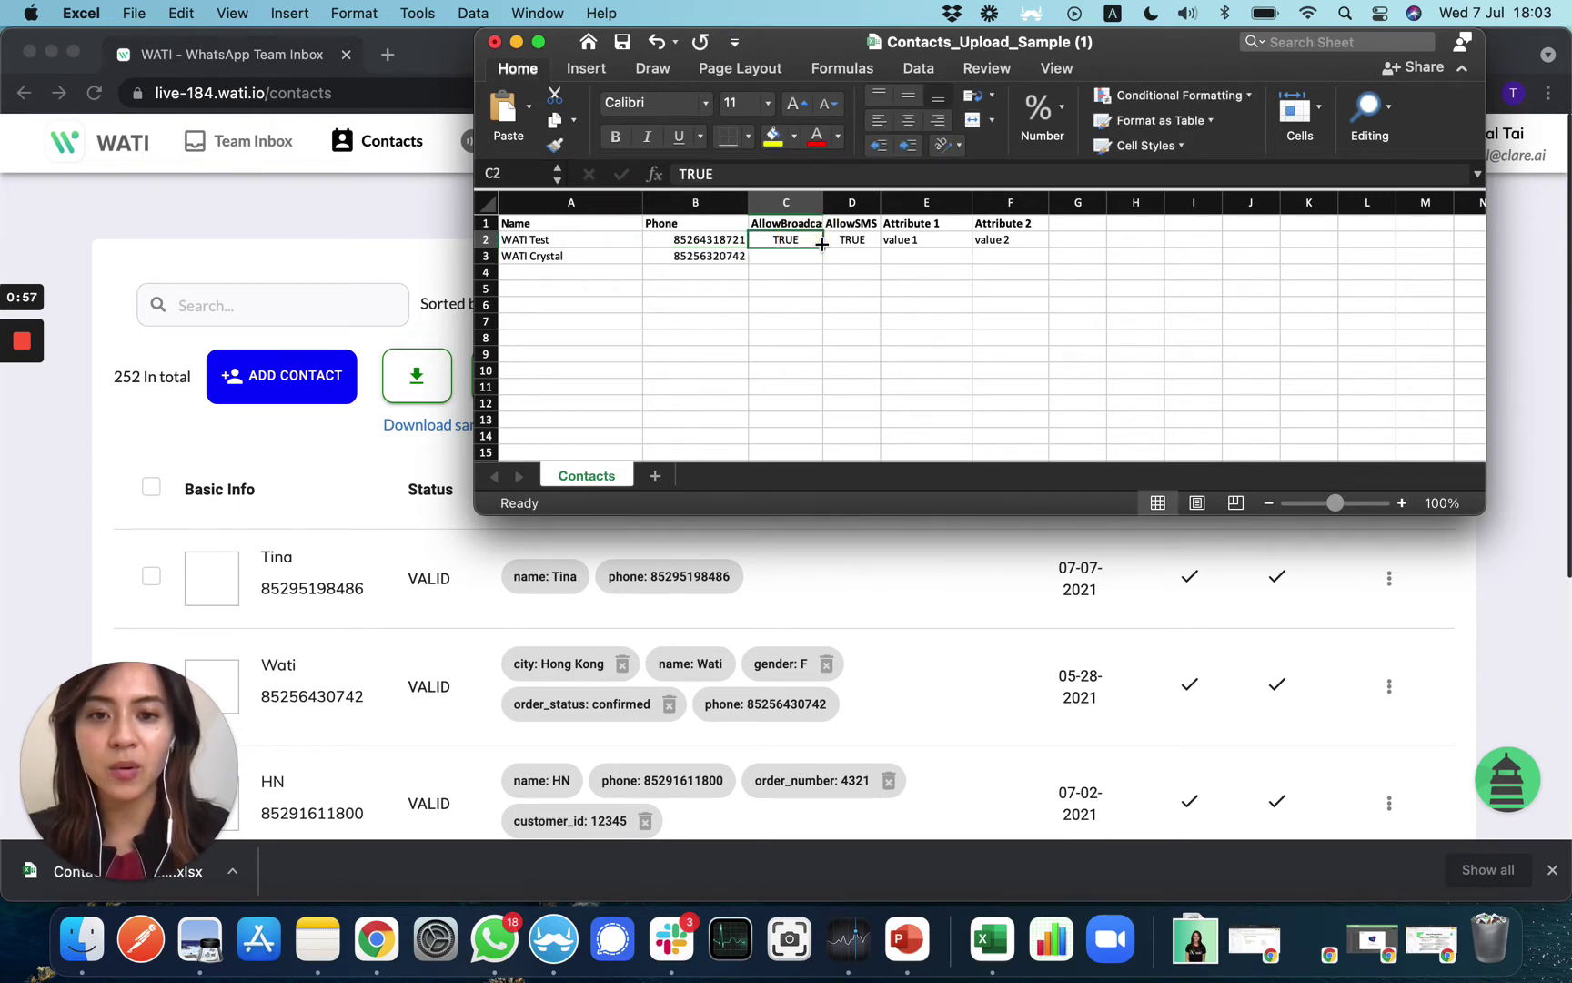
left_click_drag(823, 246, 883, 259)
left_click(852, 241)
Rename Attribute 1 to Gender, with M and F for the two contacts
left_click(914, 257)
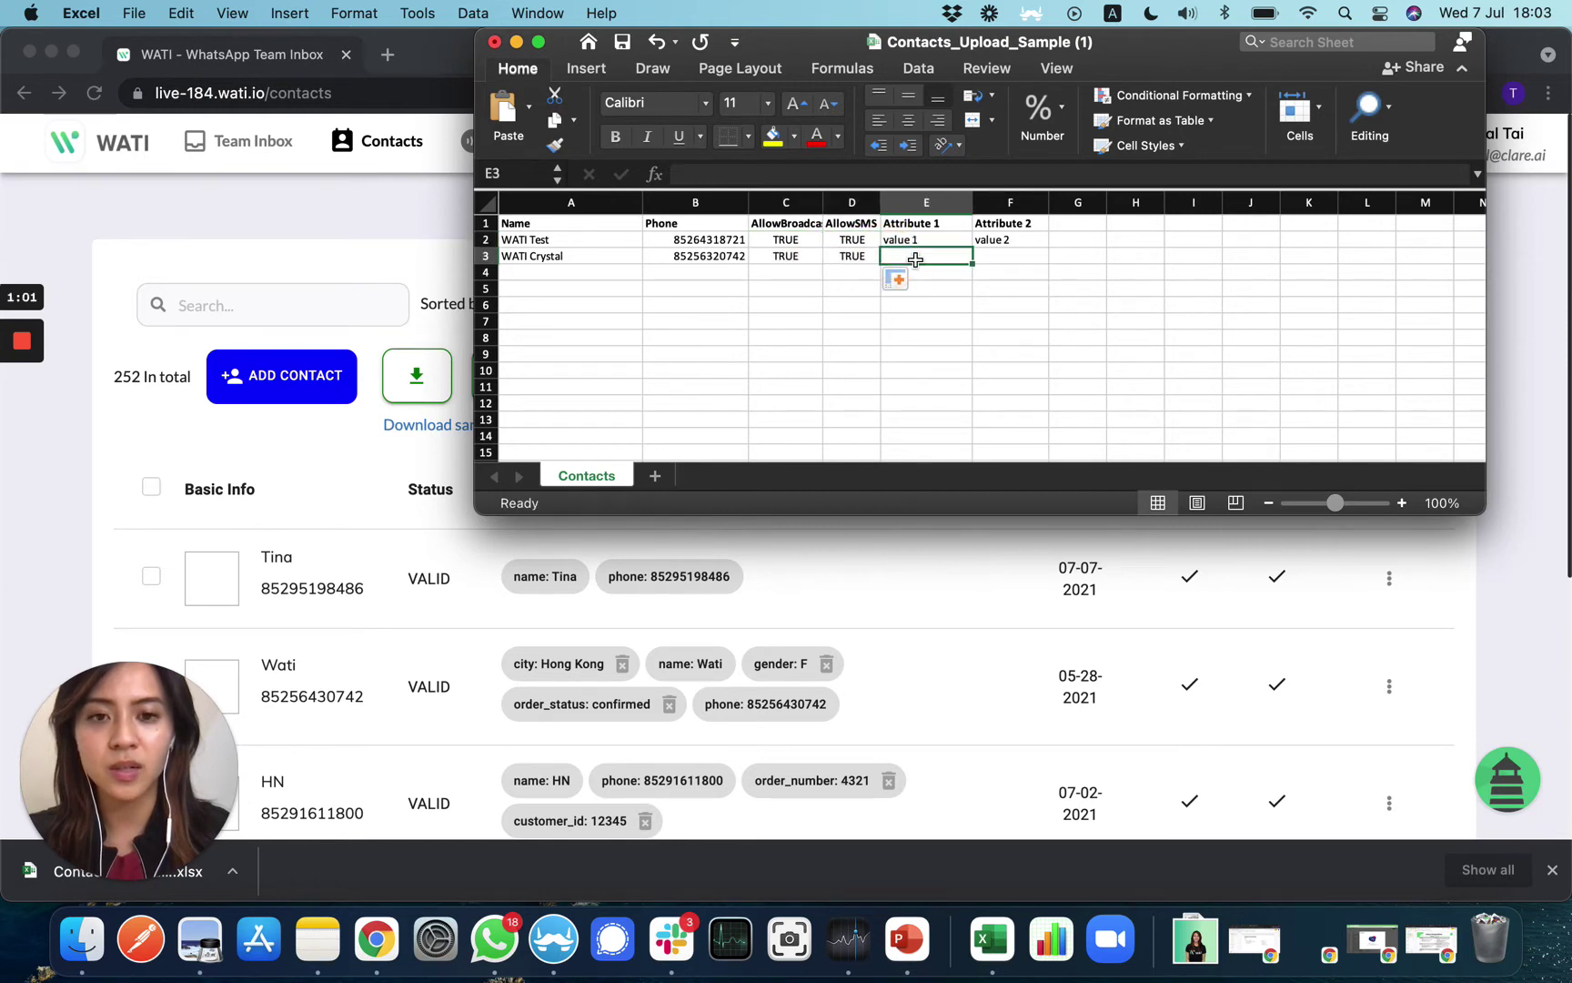
left_click(941, 225)
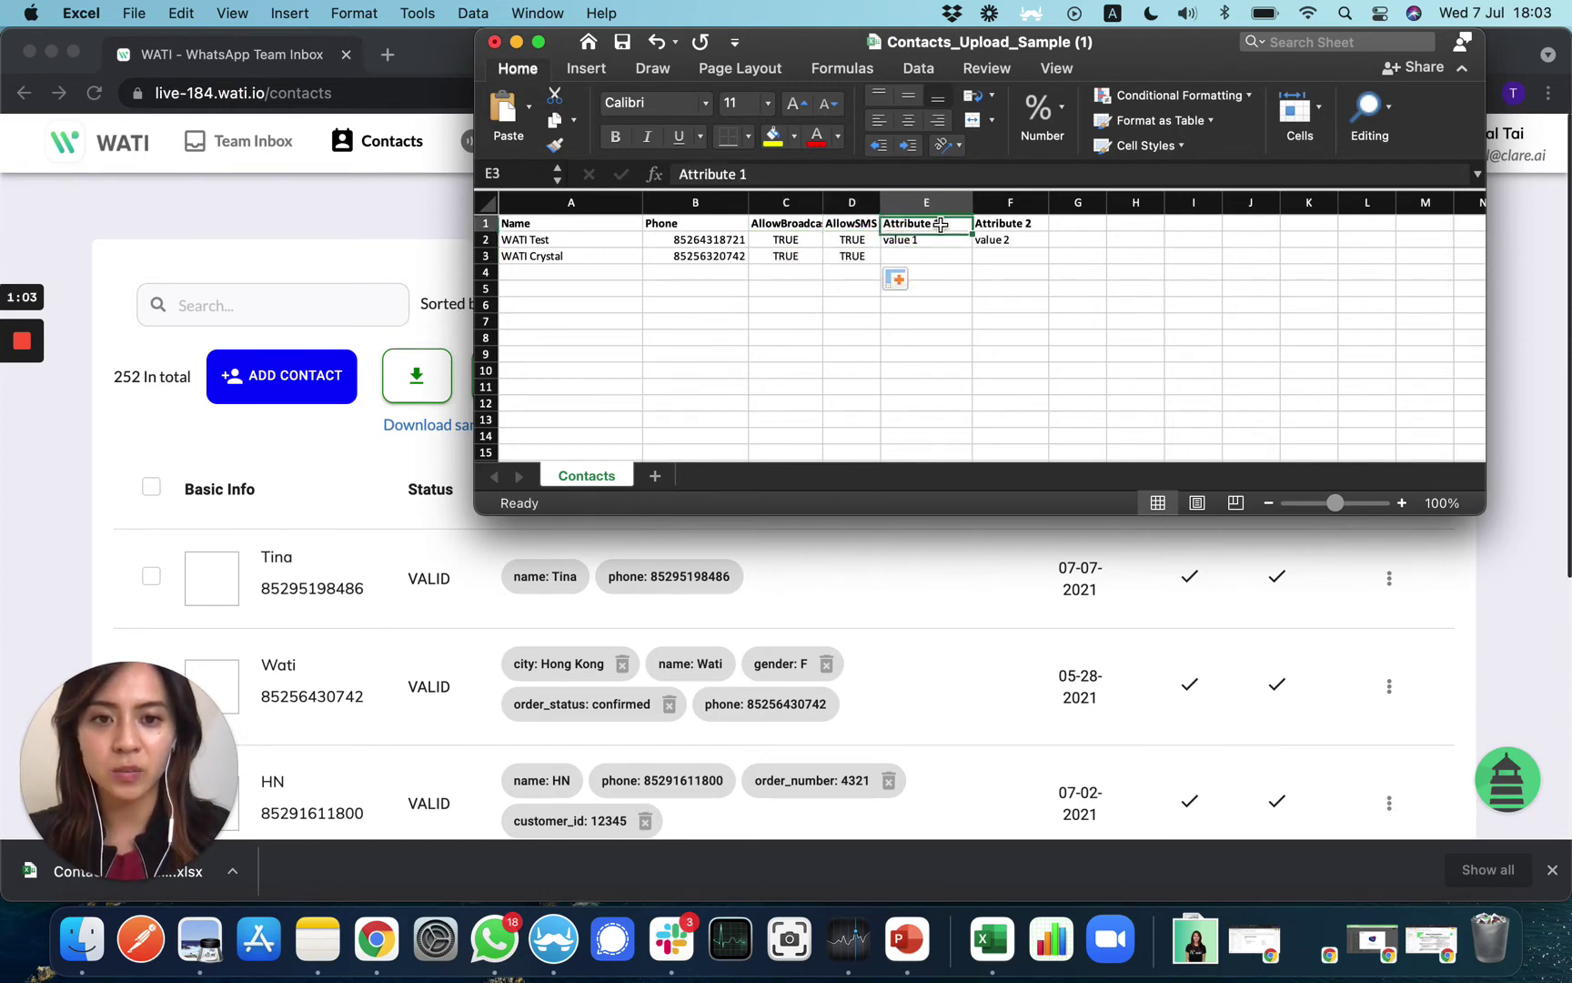
type("Gender")
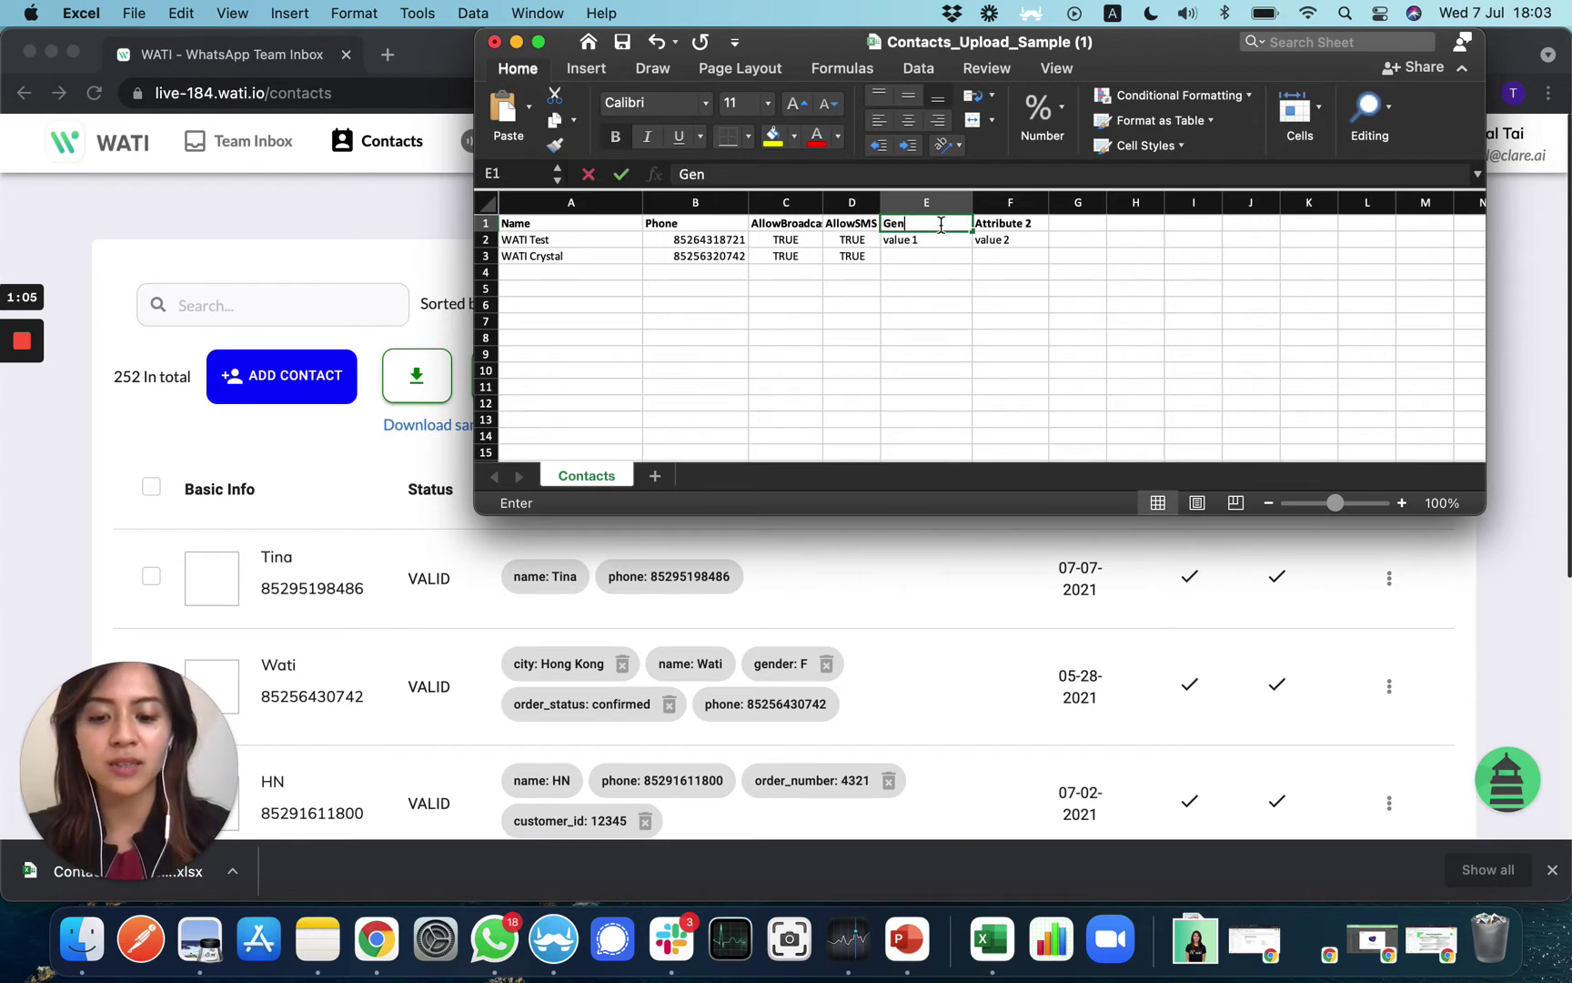
left_click(952, 244)
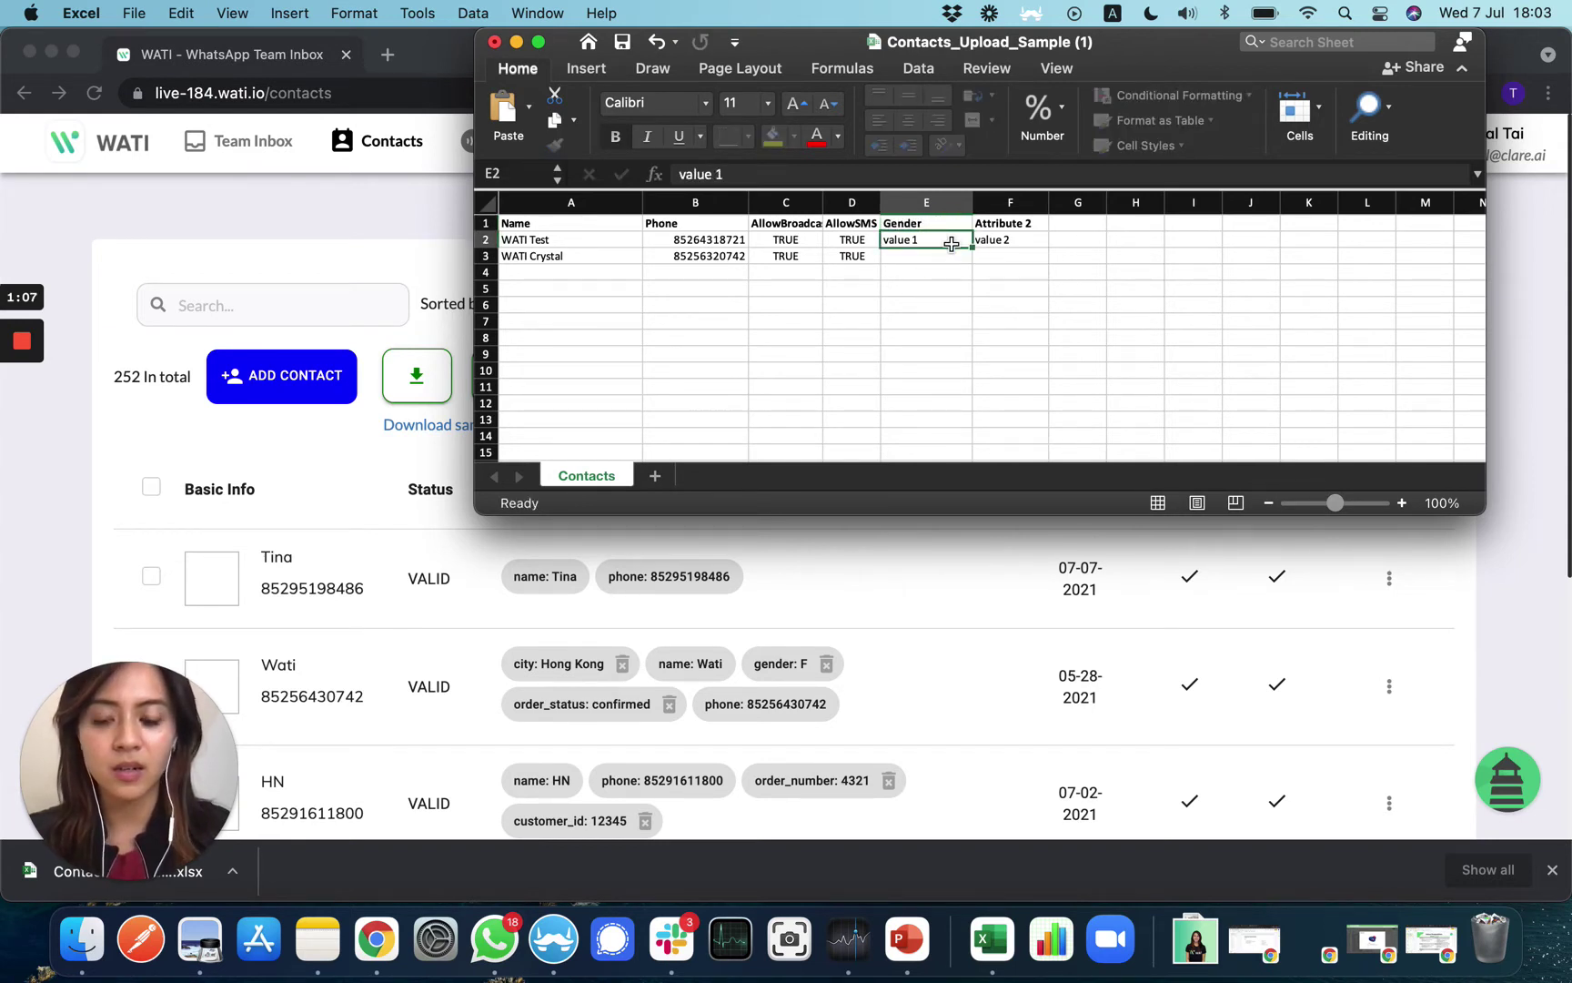
type("M")
left_click(947, 257)
double_click(947, 259)
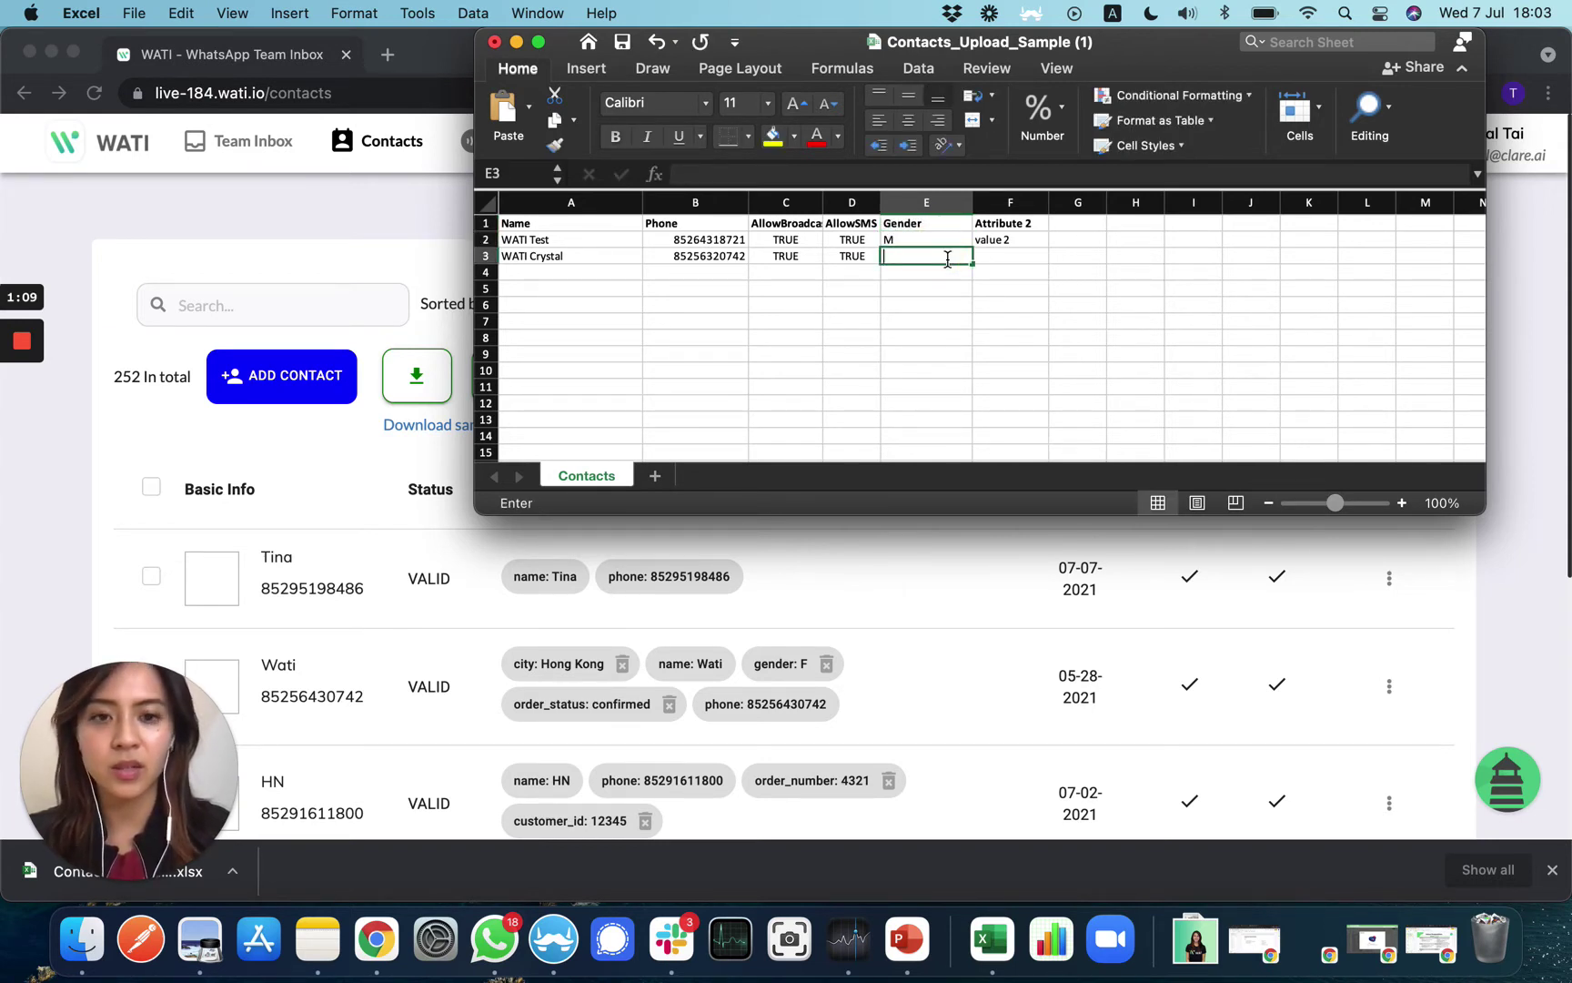
type("F")
Rename Attribute 2 to City, with Delhi and Hong Kong as the contacts' cities
left_click(1011, 222)
type("Ci")
left_click(1015, 221)
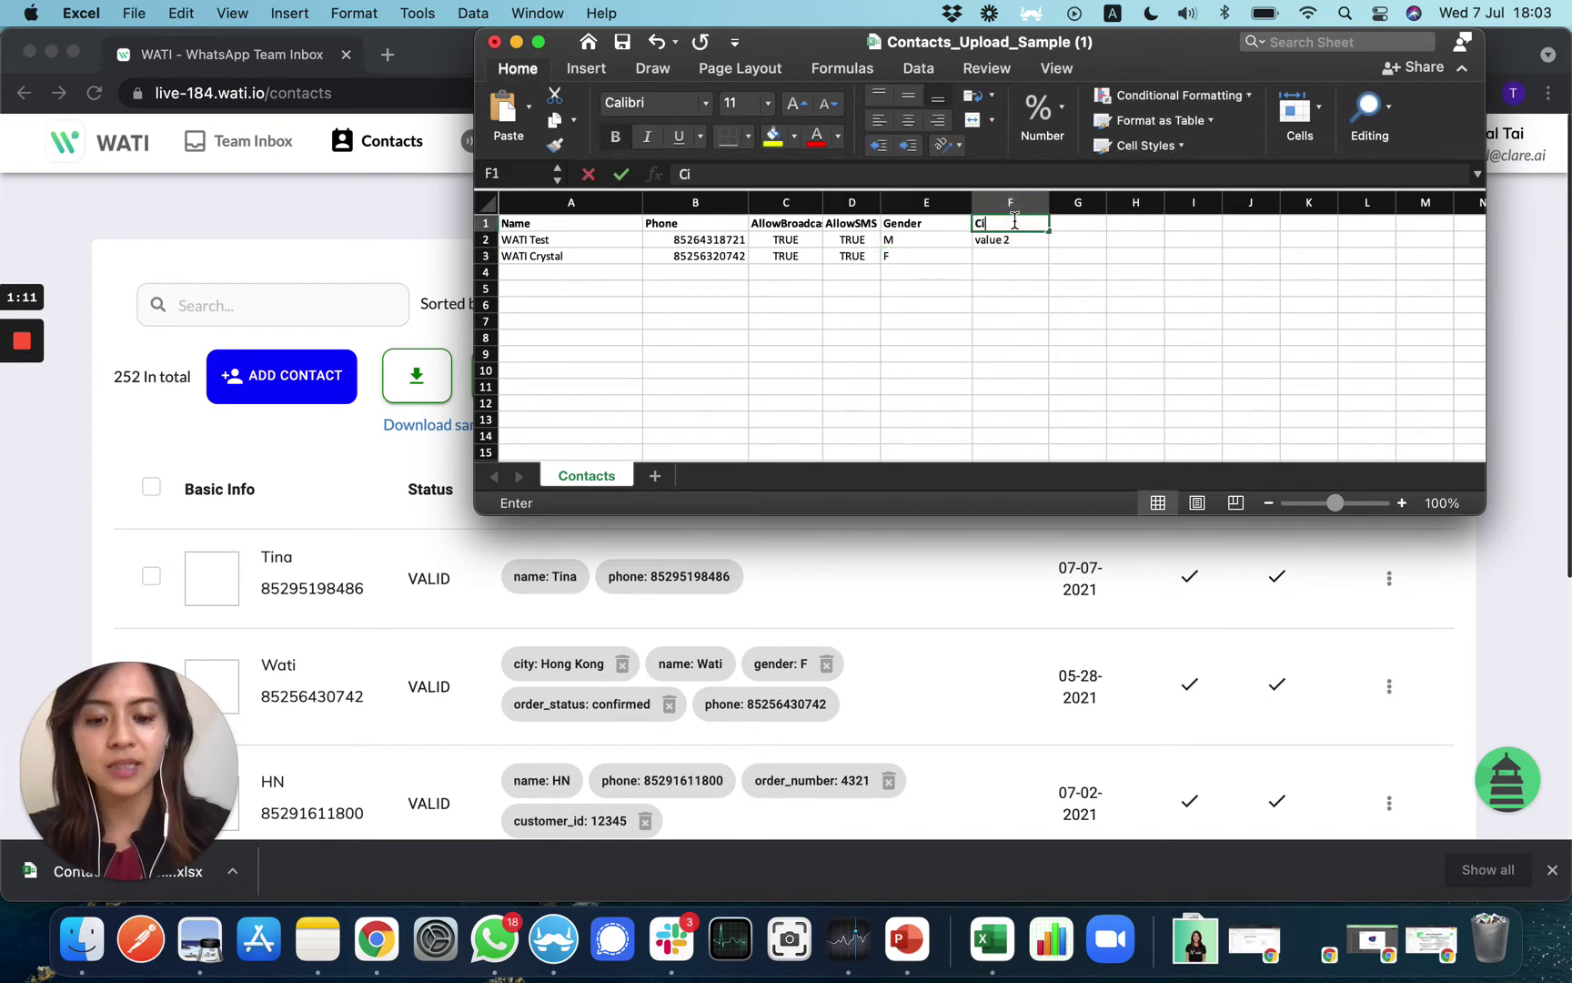
type("ty")
left_click(1018, 255)
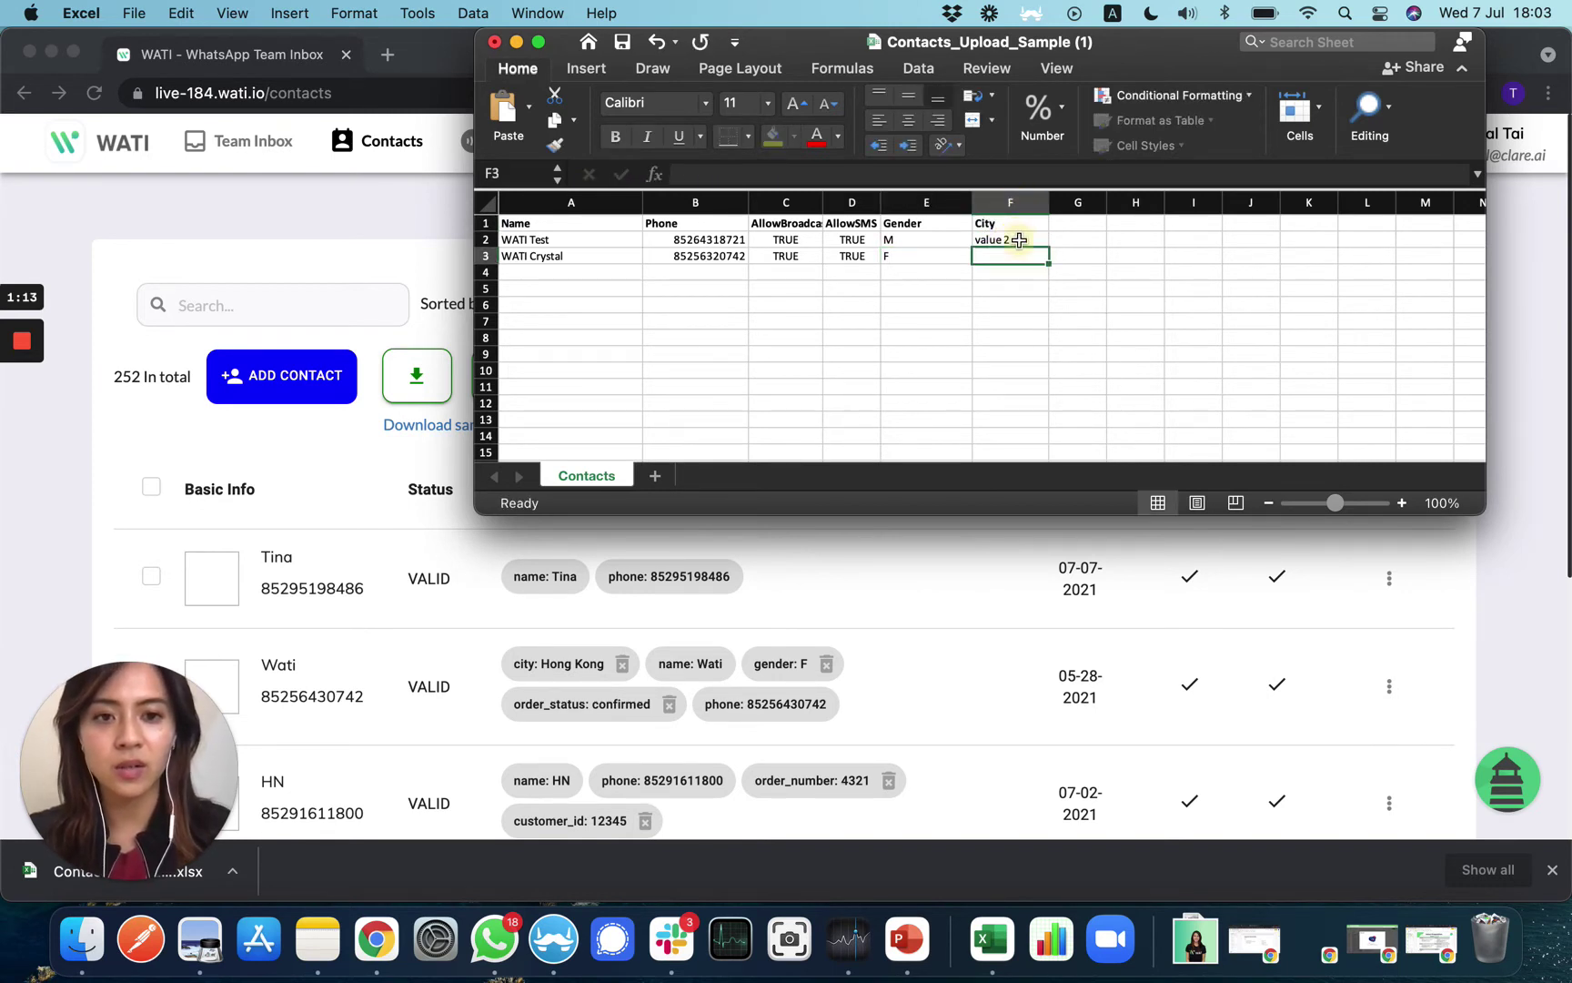
left_click(1019, 240)
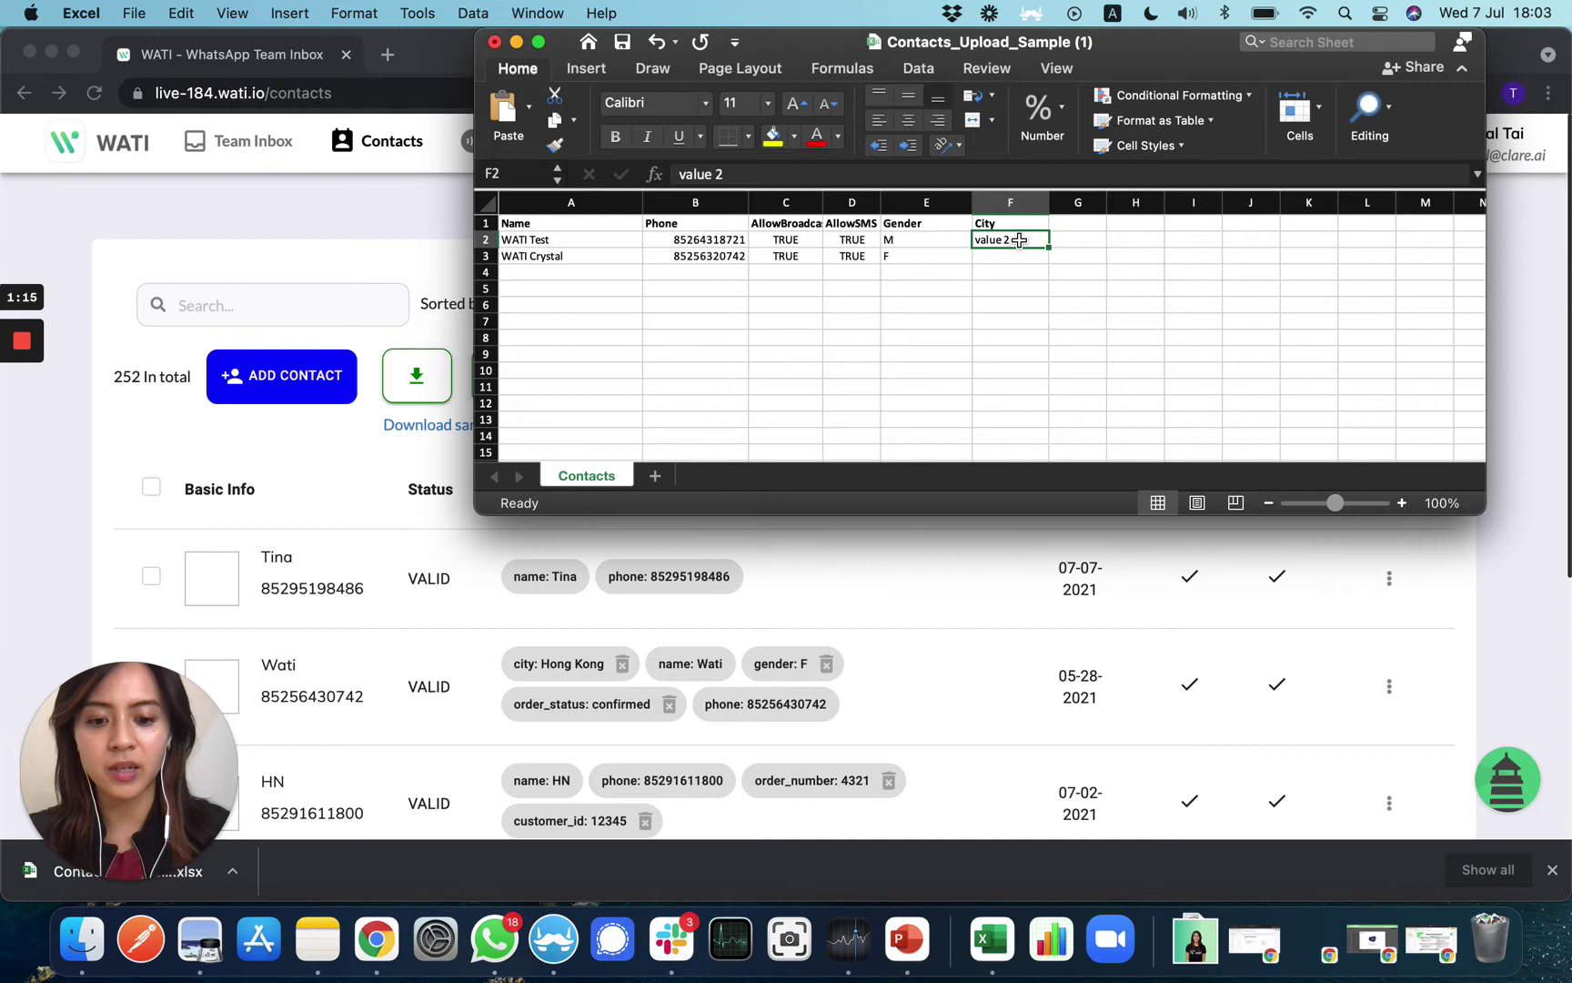
type("Delhi")
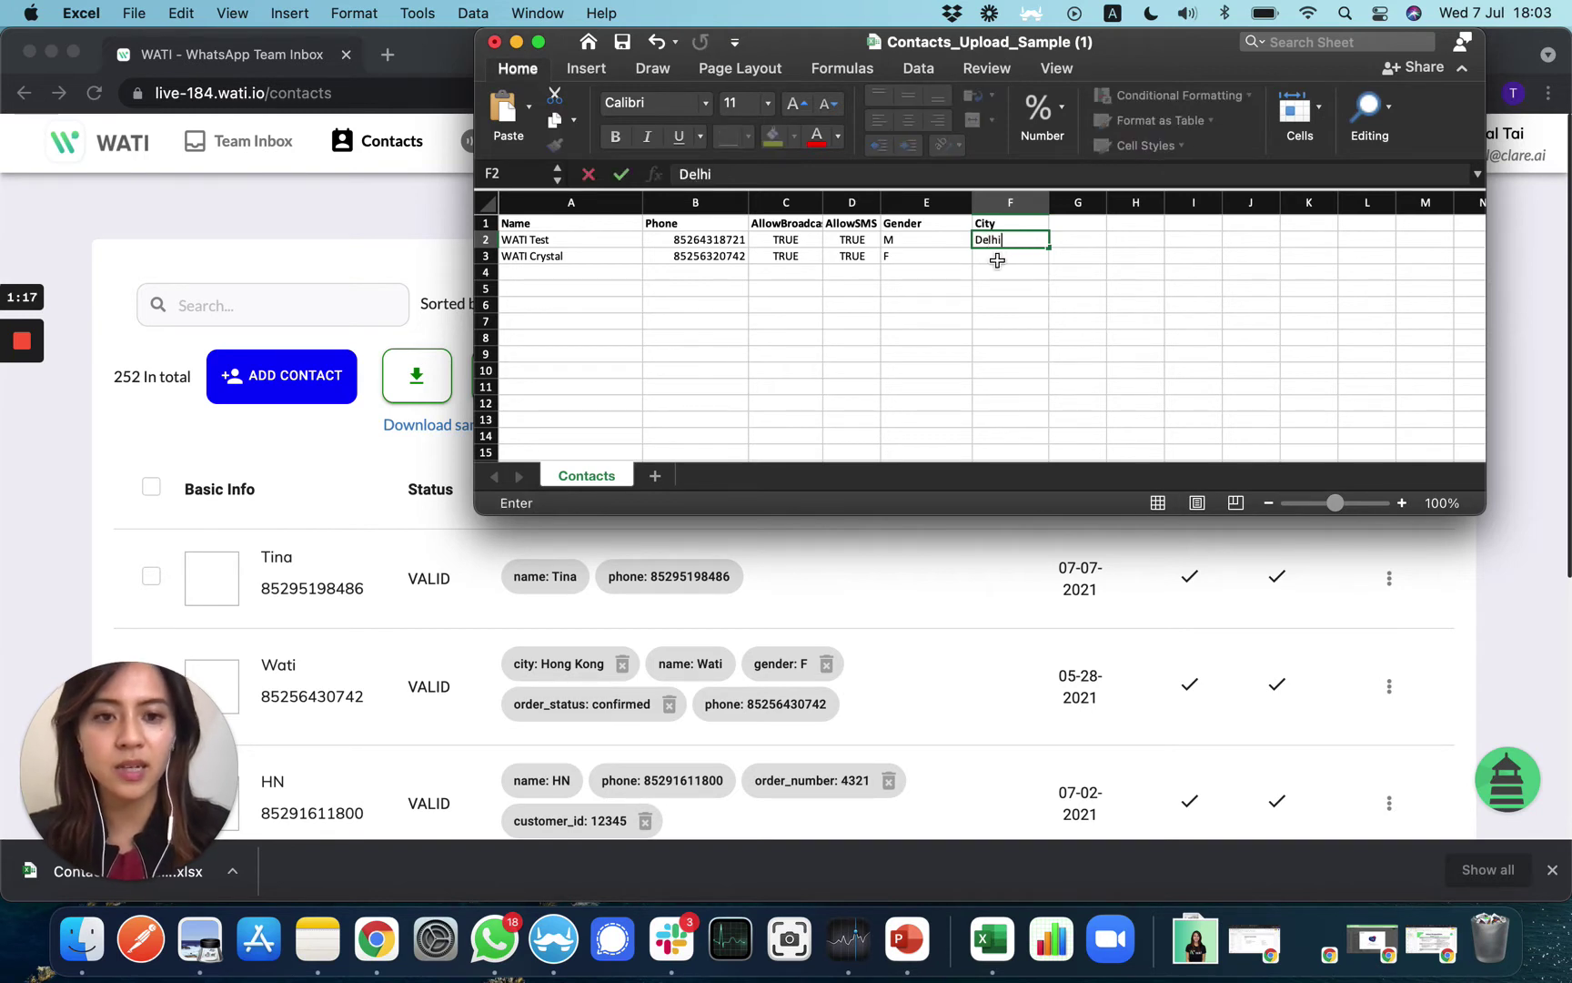
left_click(994, 256)
type("Hong K")
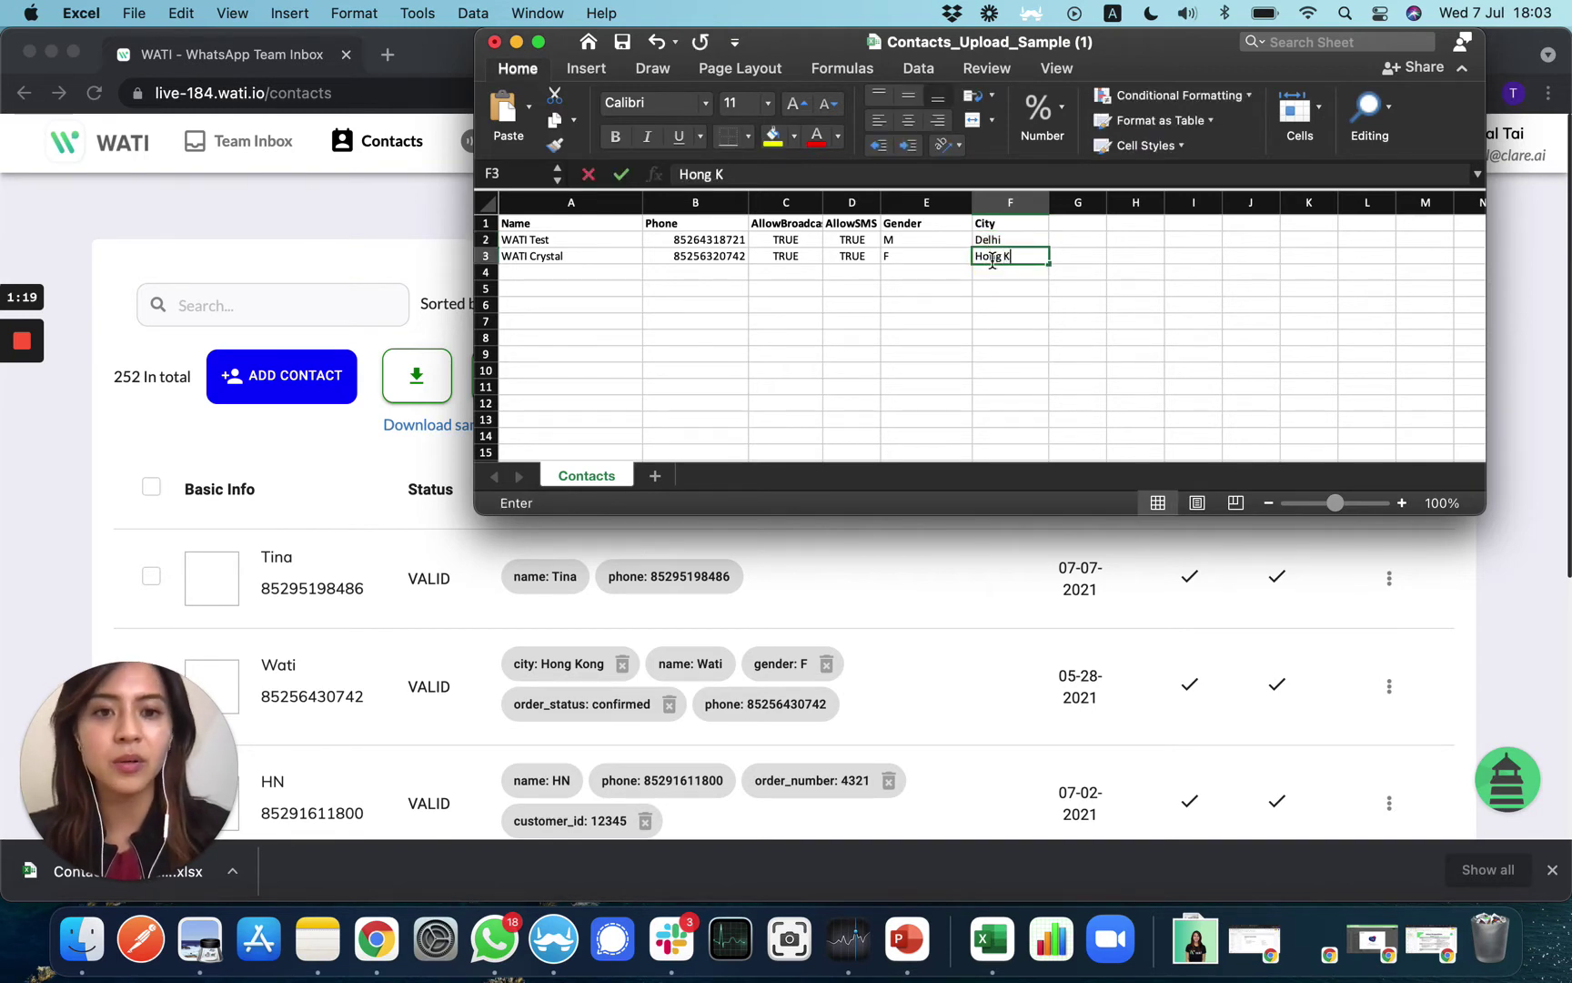
type("ong")
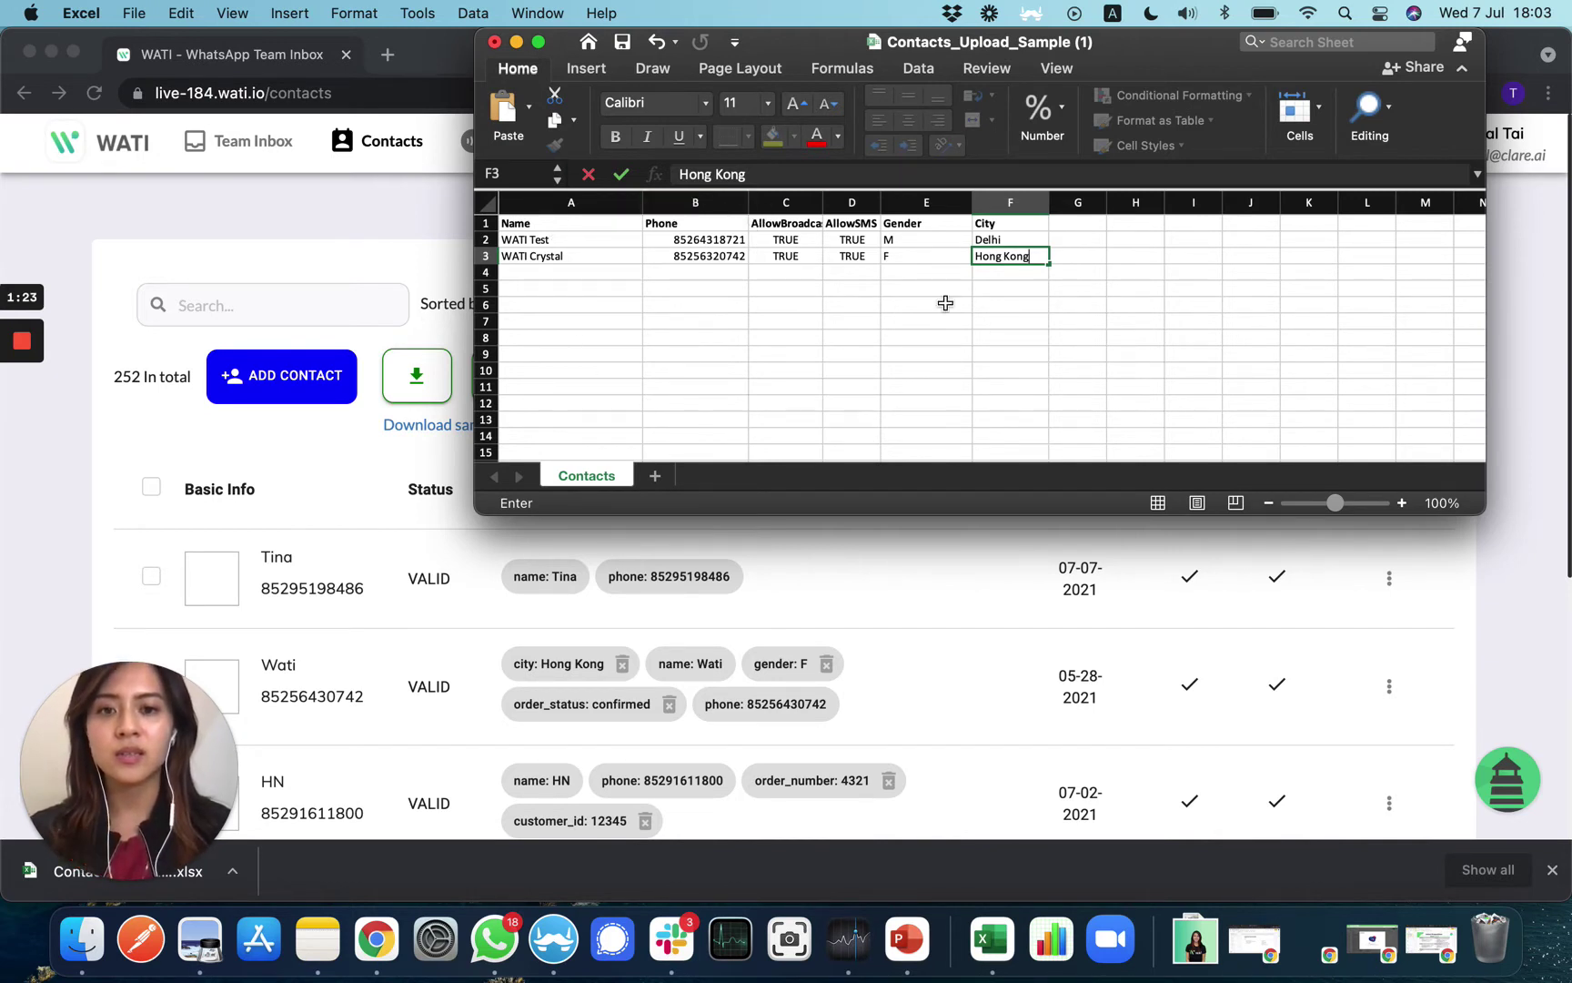
Review the Gender and City headers and their values in the sheet
left_click(903, 228)
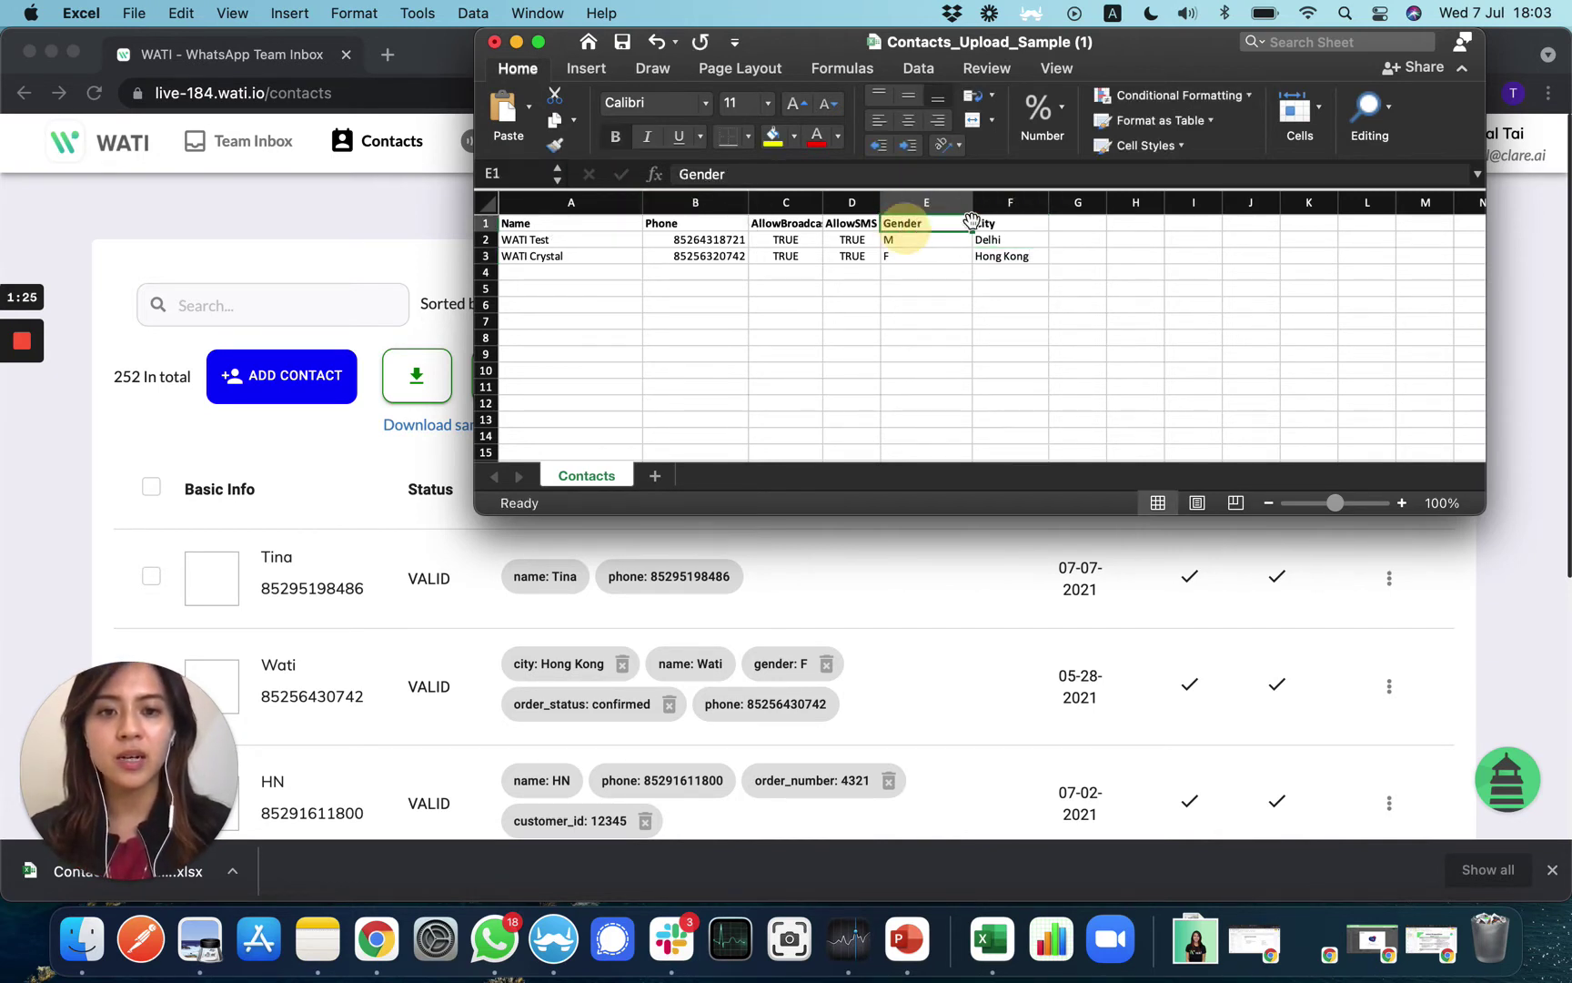
left_click(1012, 225)
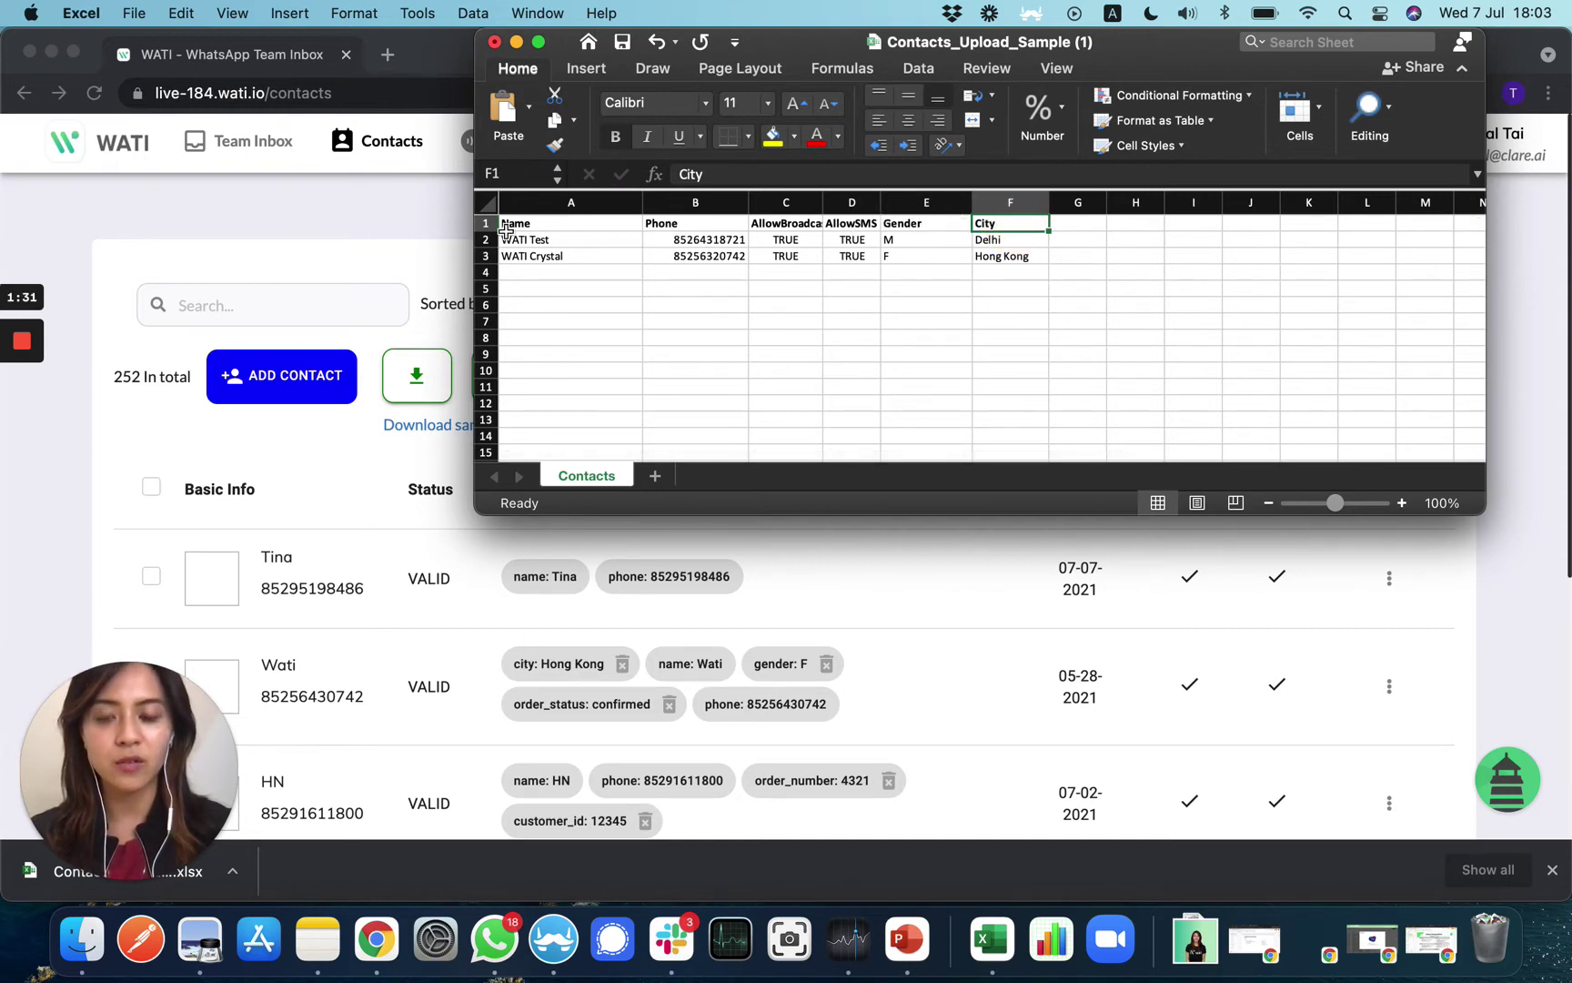
left_click(912, 240)
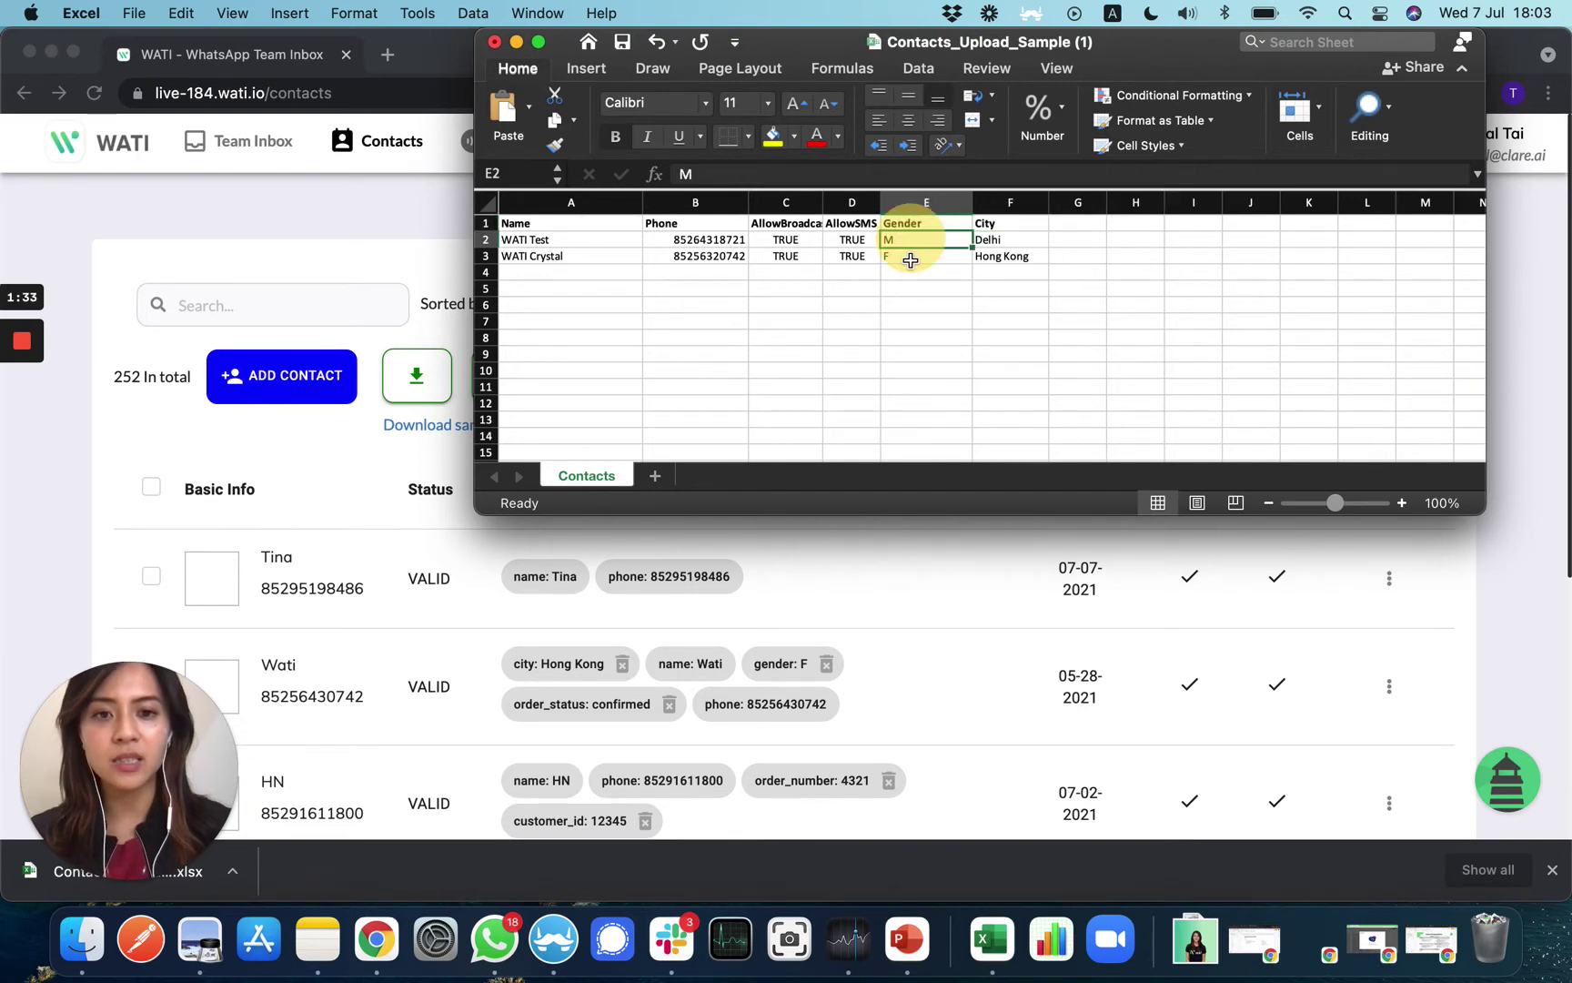
left_click(992, 239)
left_click(995, 261)
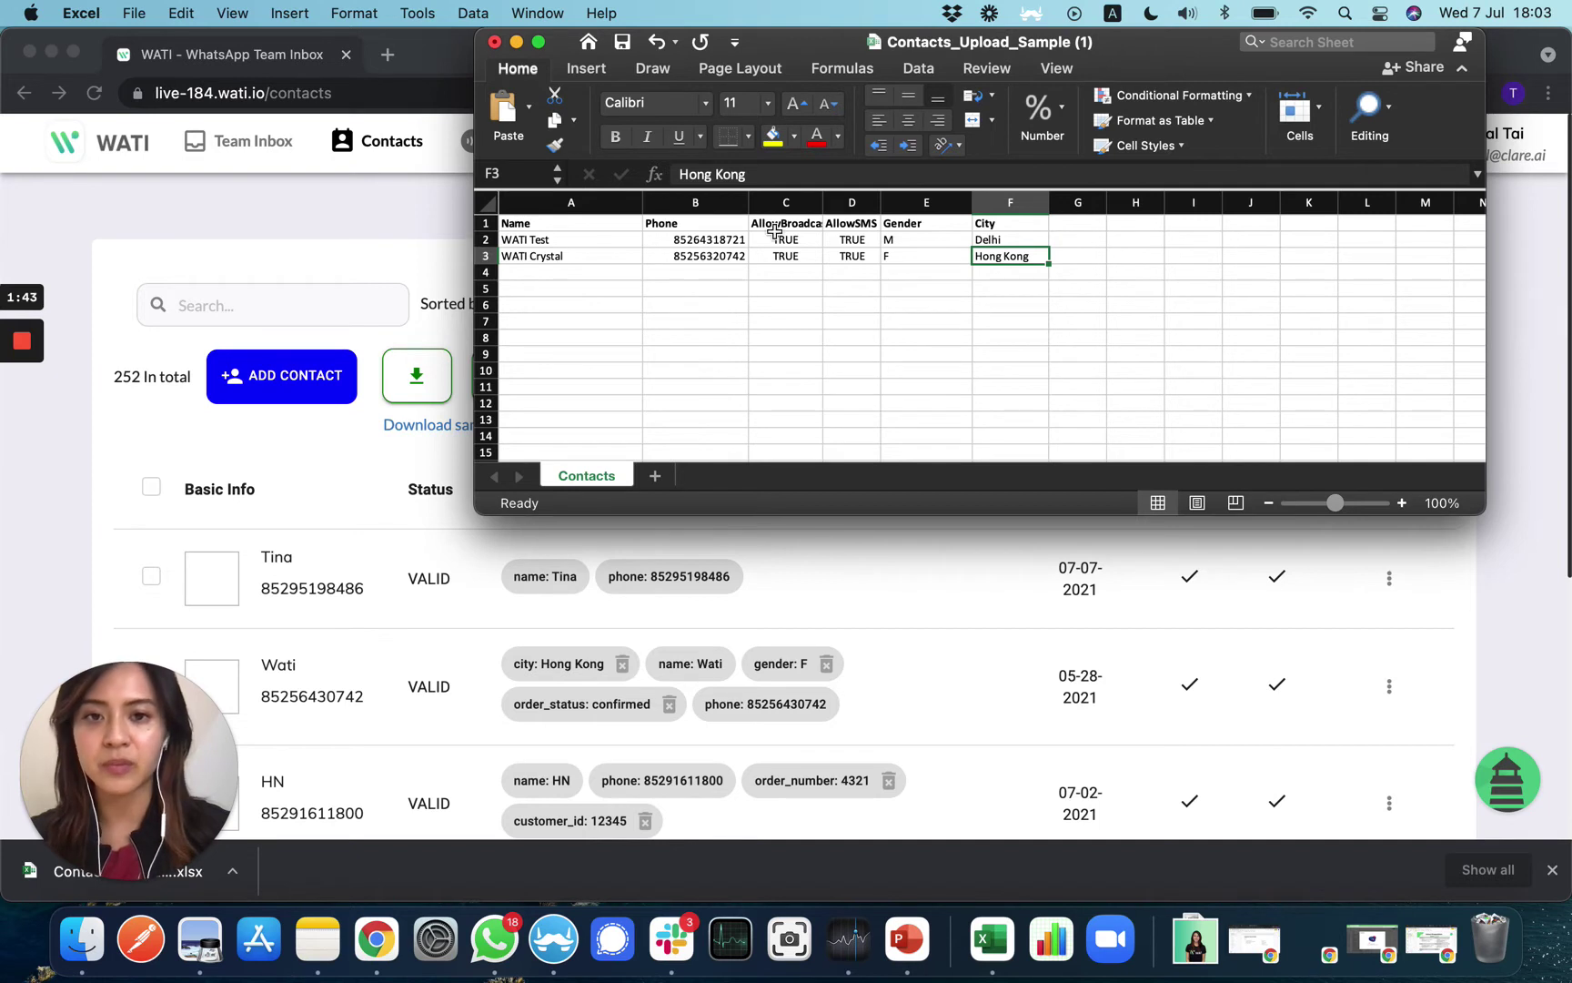
Save the Contacts_Upload_Sample workbook and return to WATI's Contacts page
left_click(623, 42)
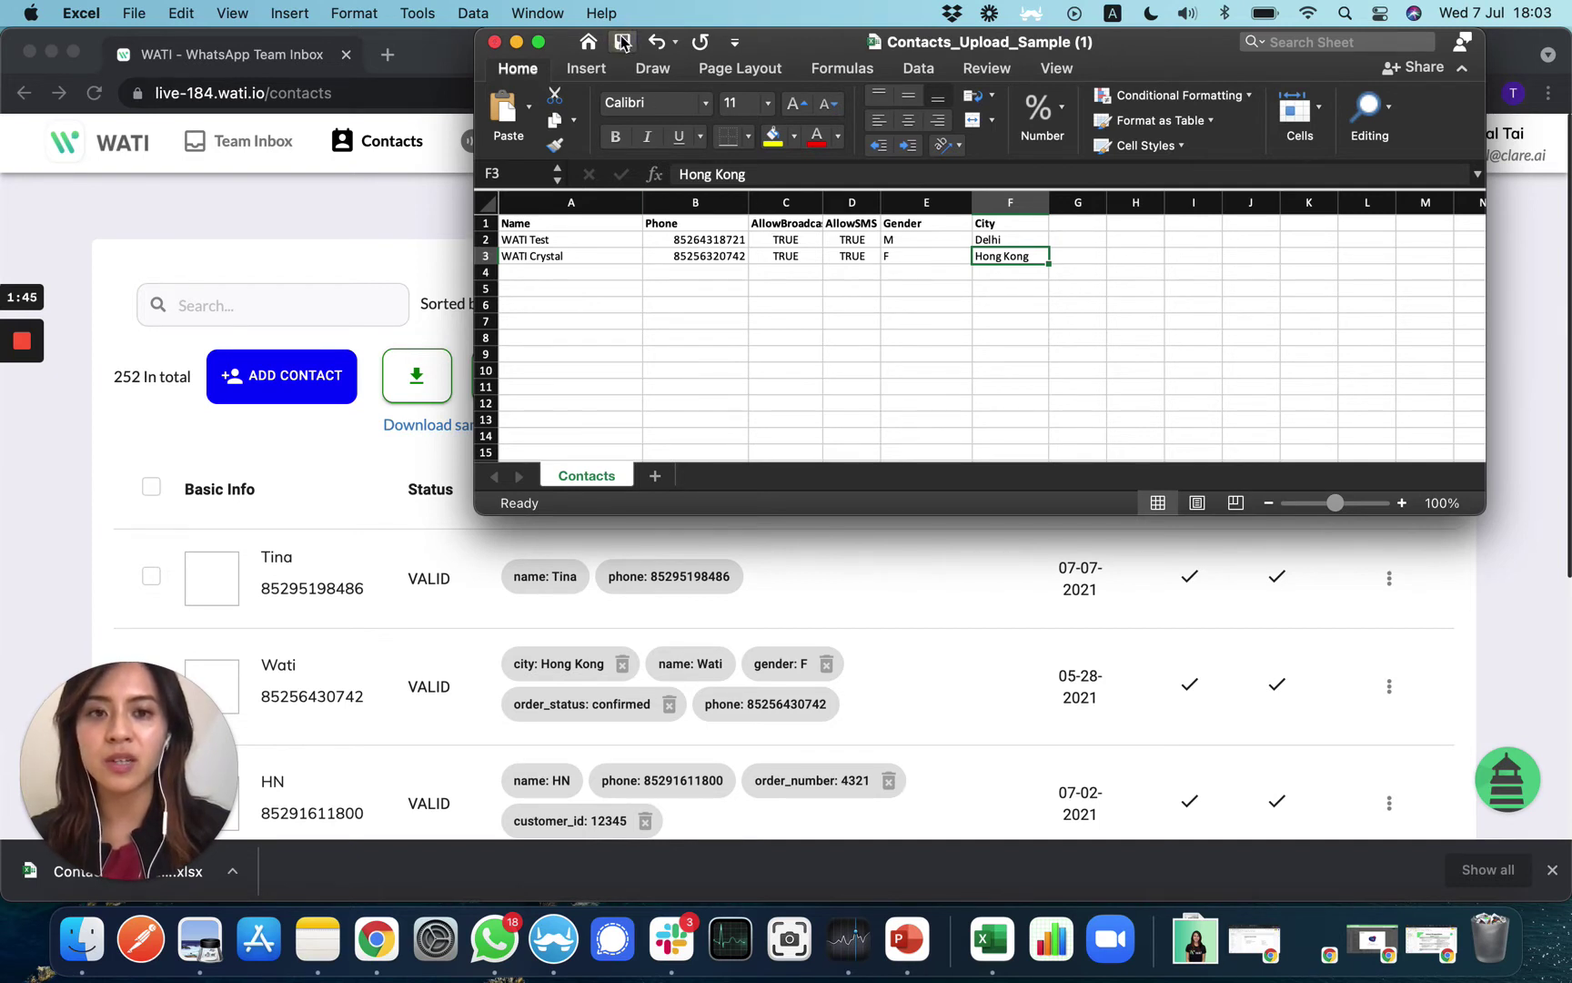
left_click(386, 302)
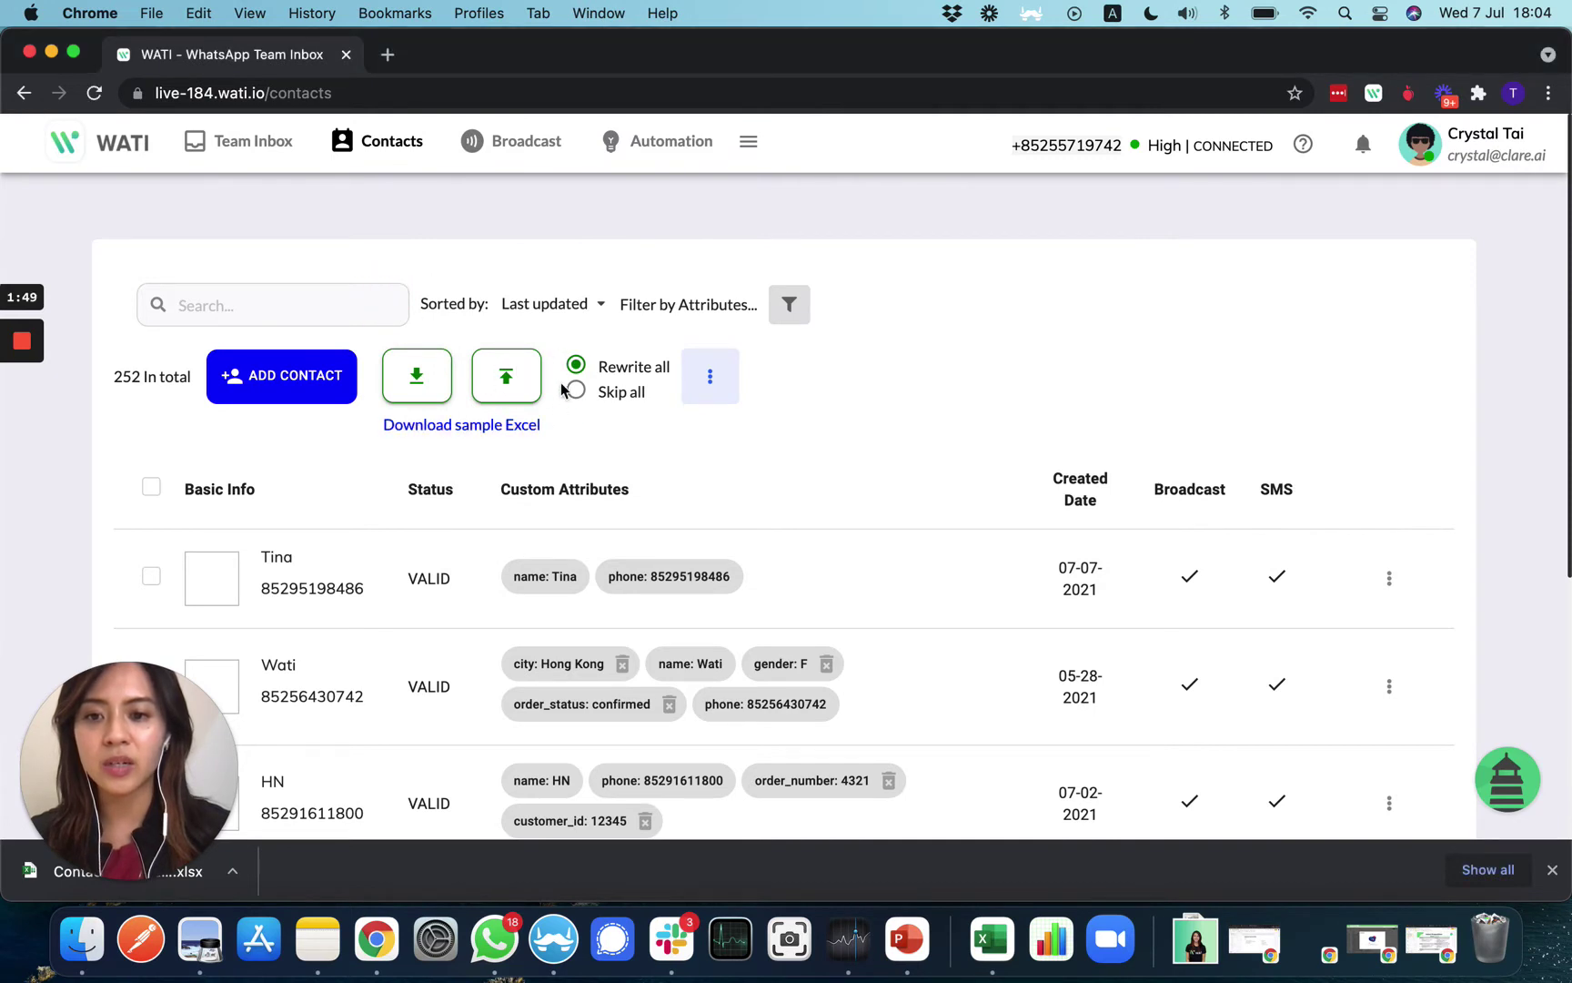
Browse WATI's contacts list, then move to the Broadcast page
scroll(684, 553, "down", 3)
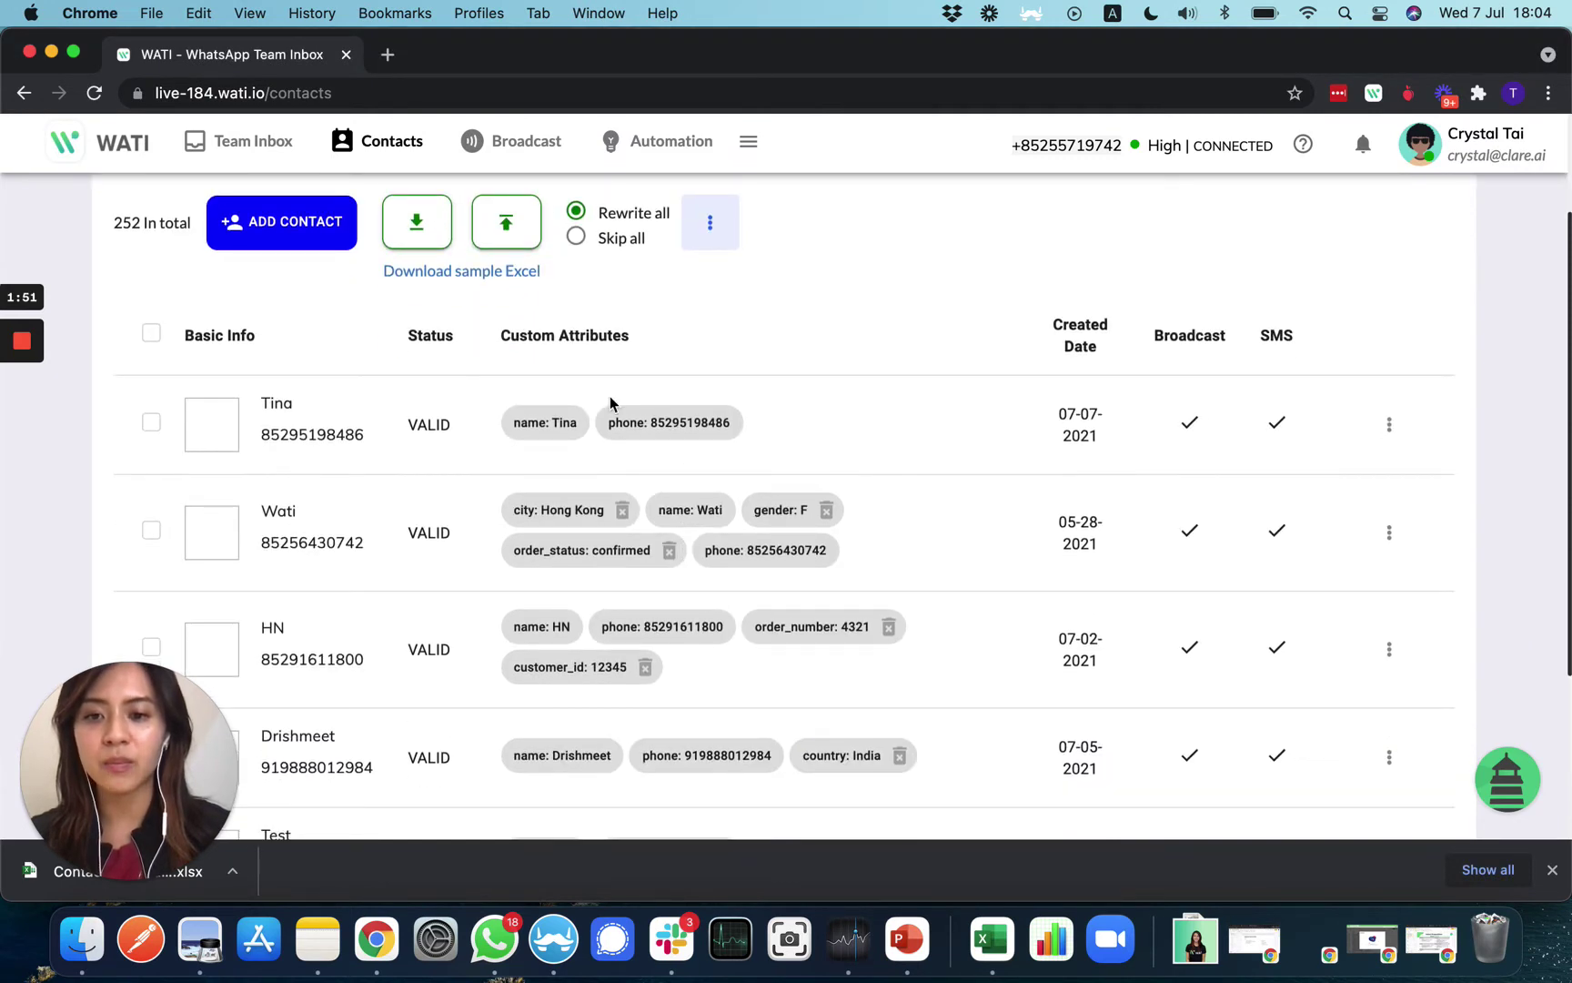
scroll(557, 696, "down", 3)
scroll(559, 698, "up", 5)
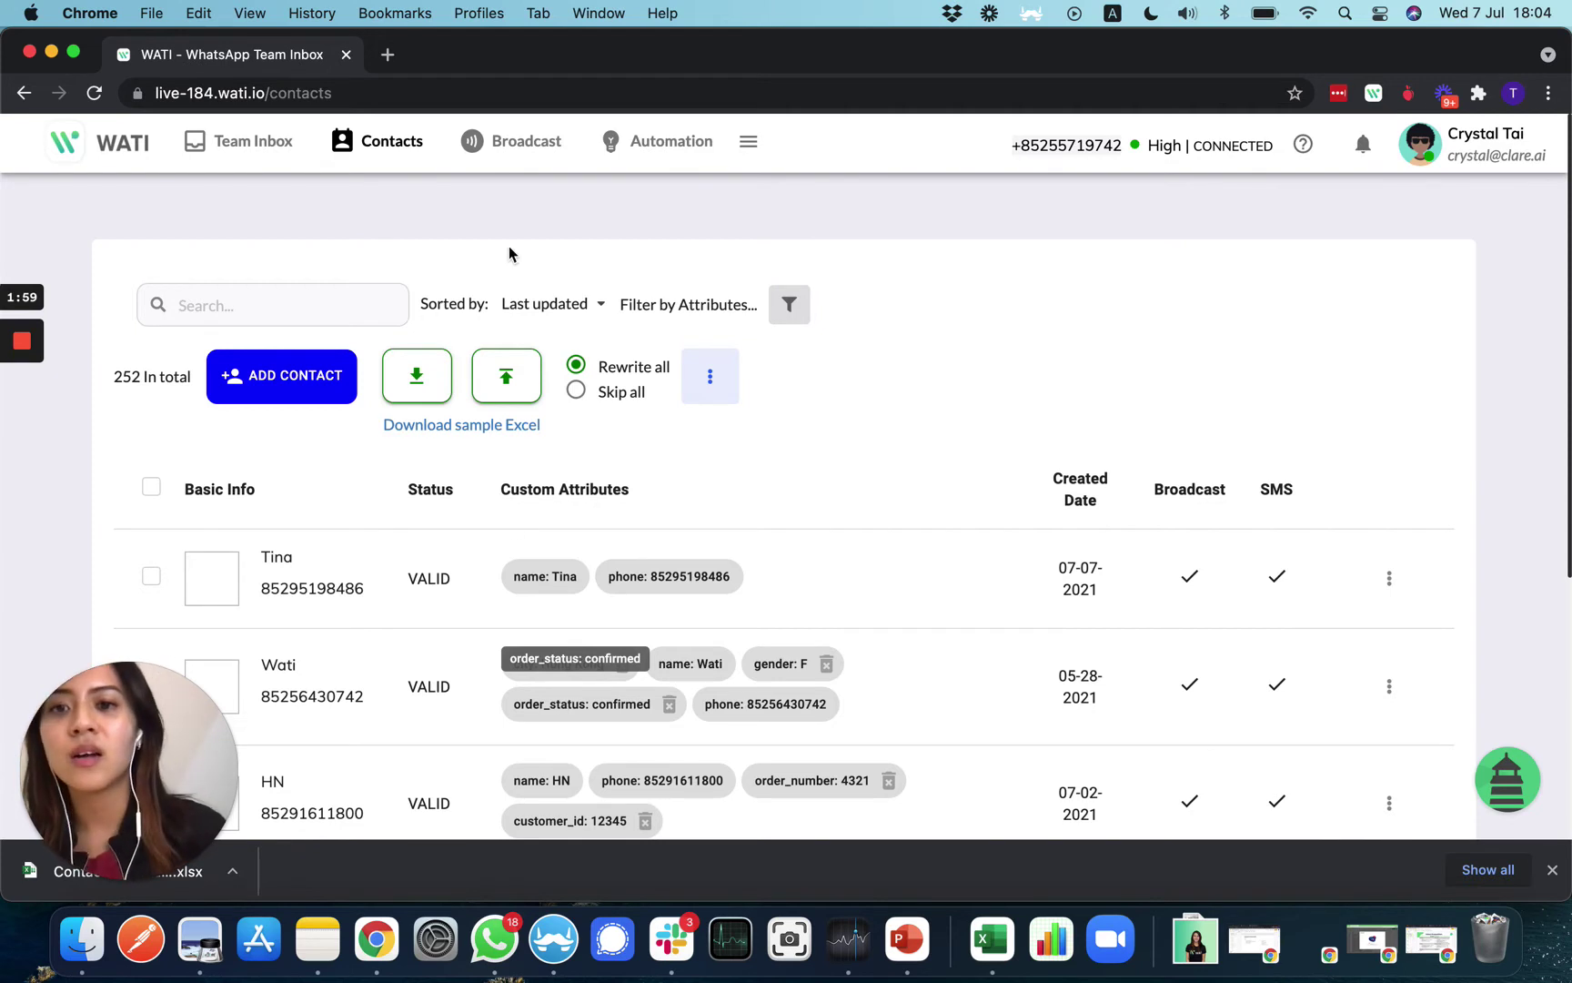
left_click(501, 146)
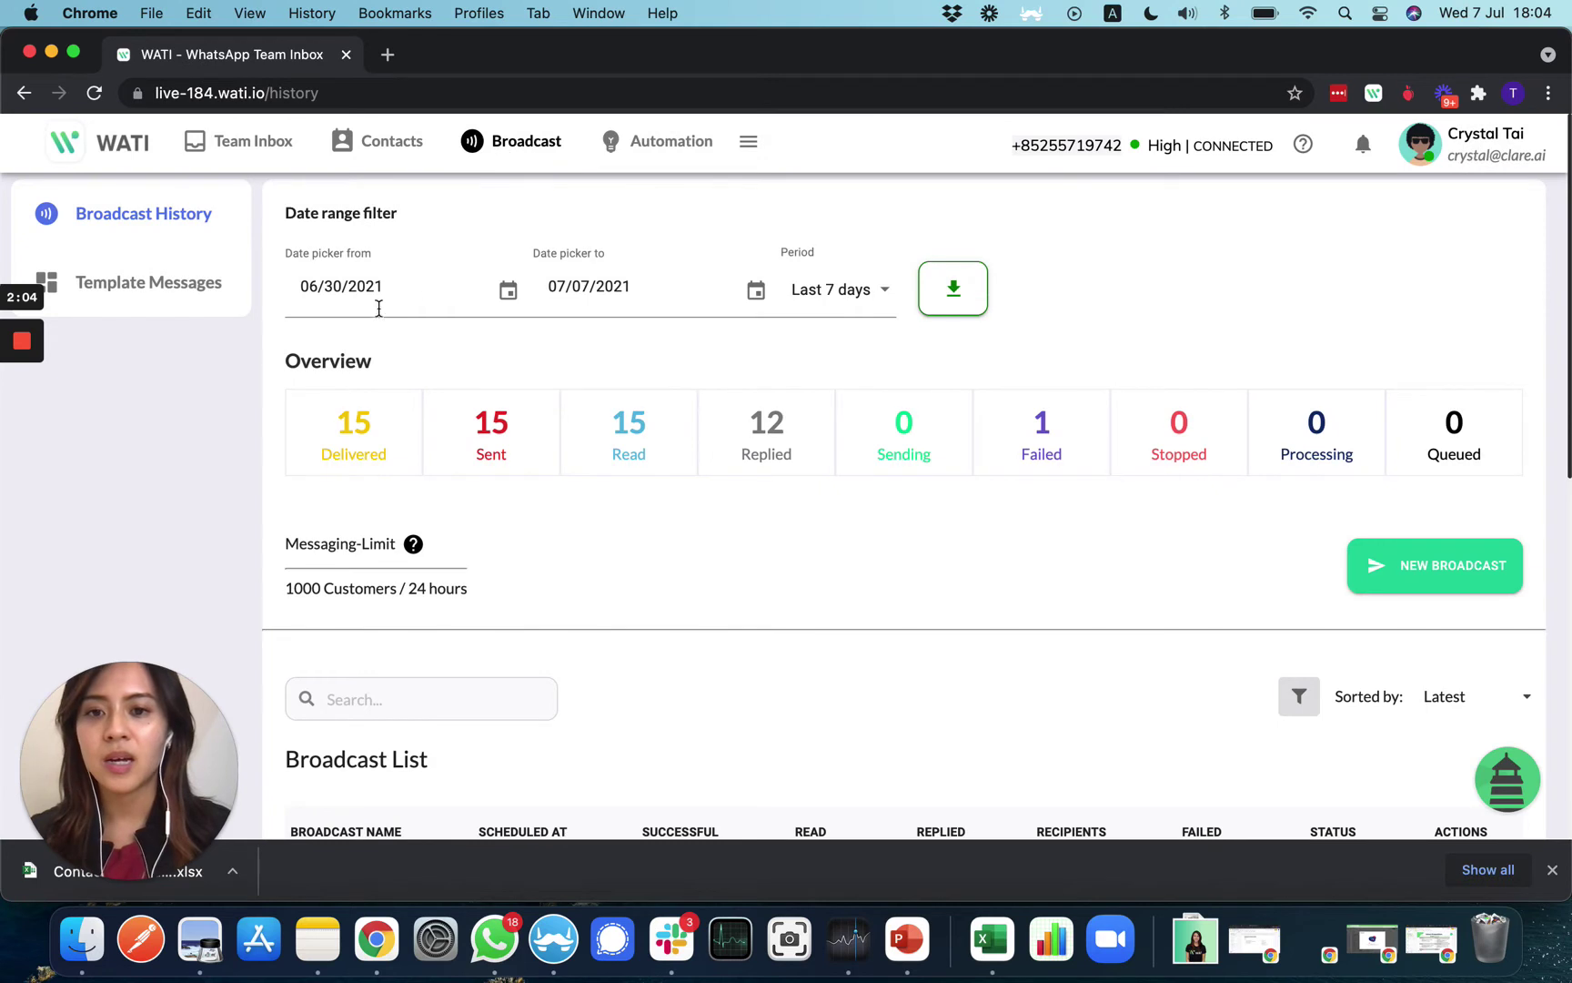
View the Template Messages list, then start a new broadcast
left_click(155, 286)
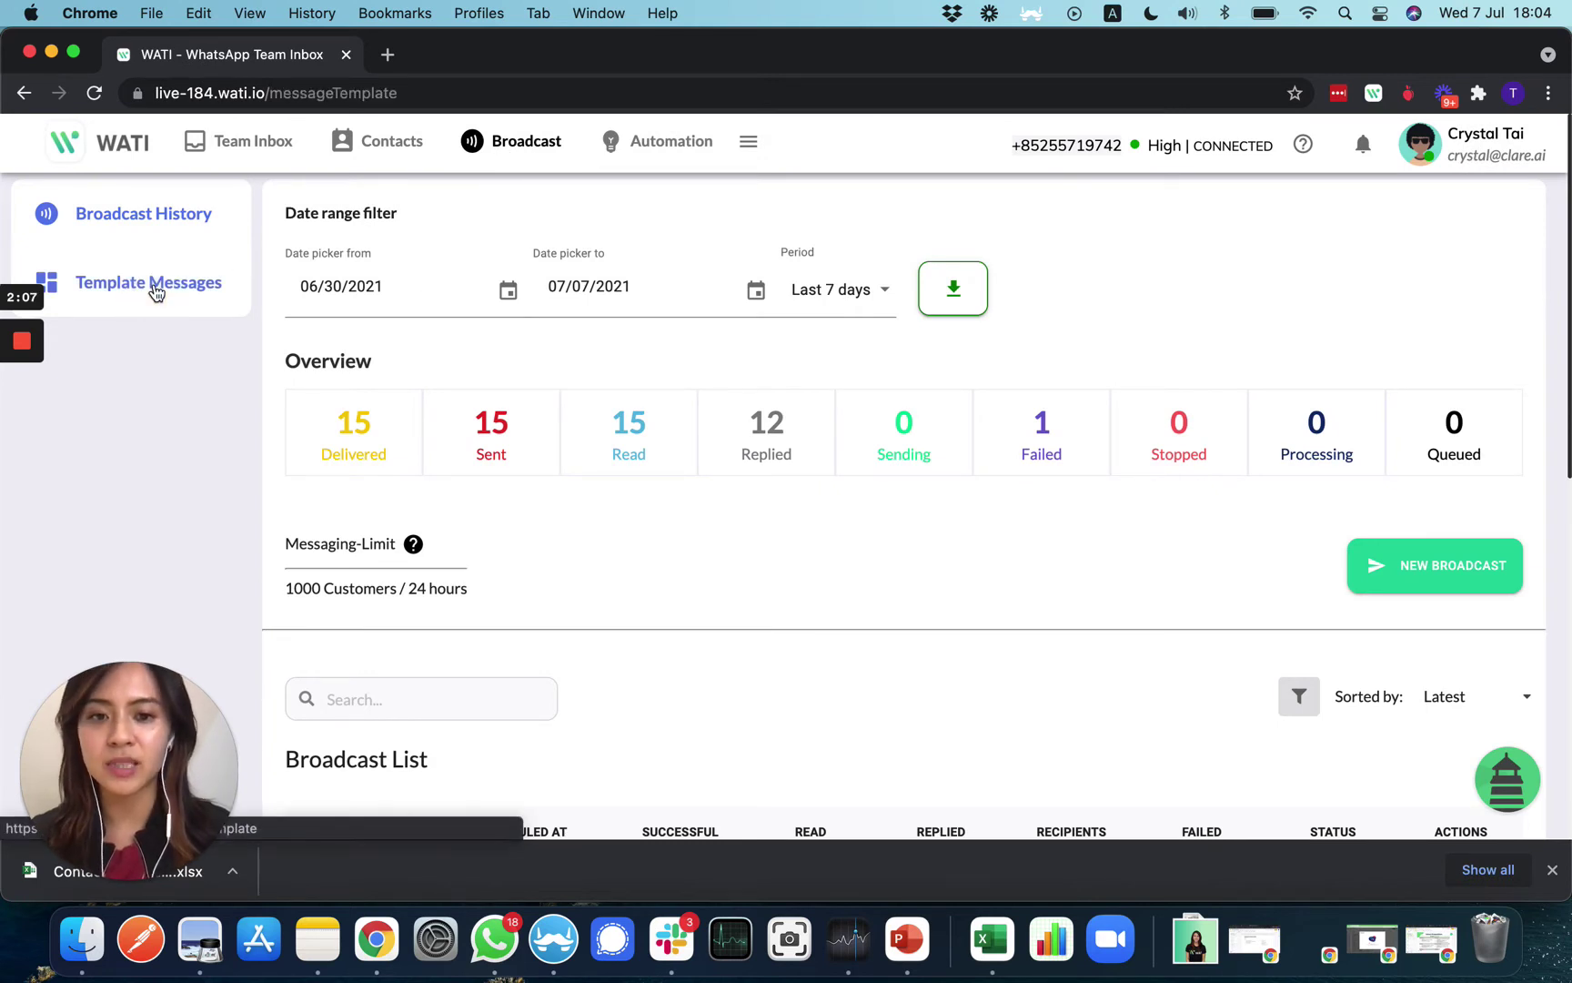
scroll(373, 633, "down", 5)
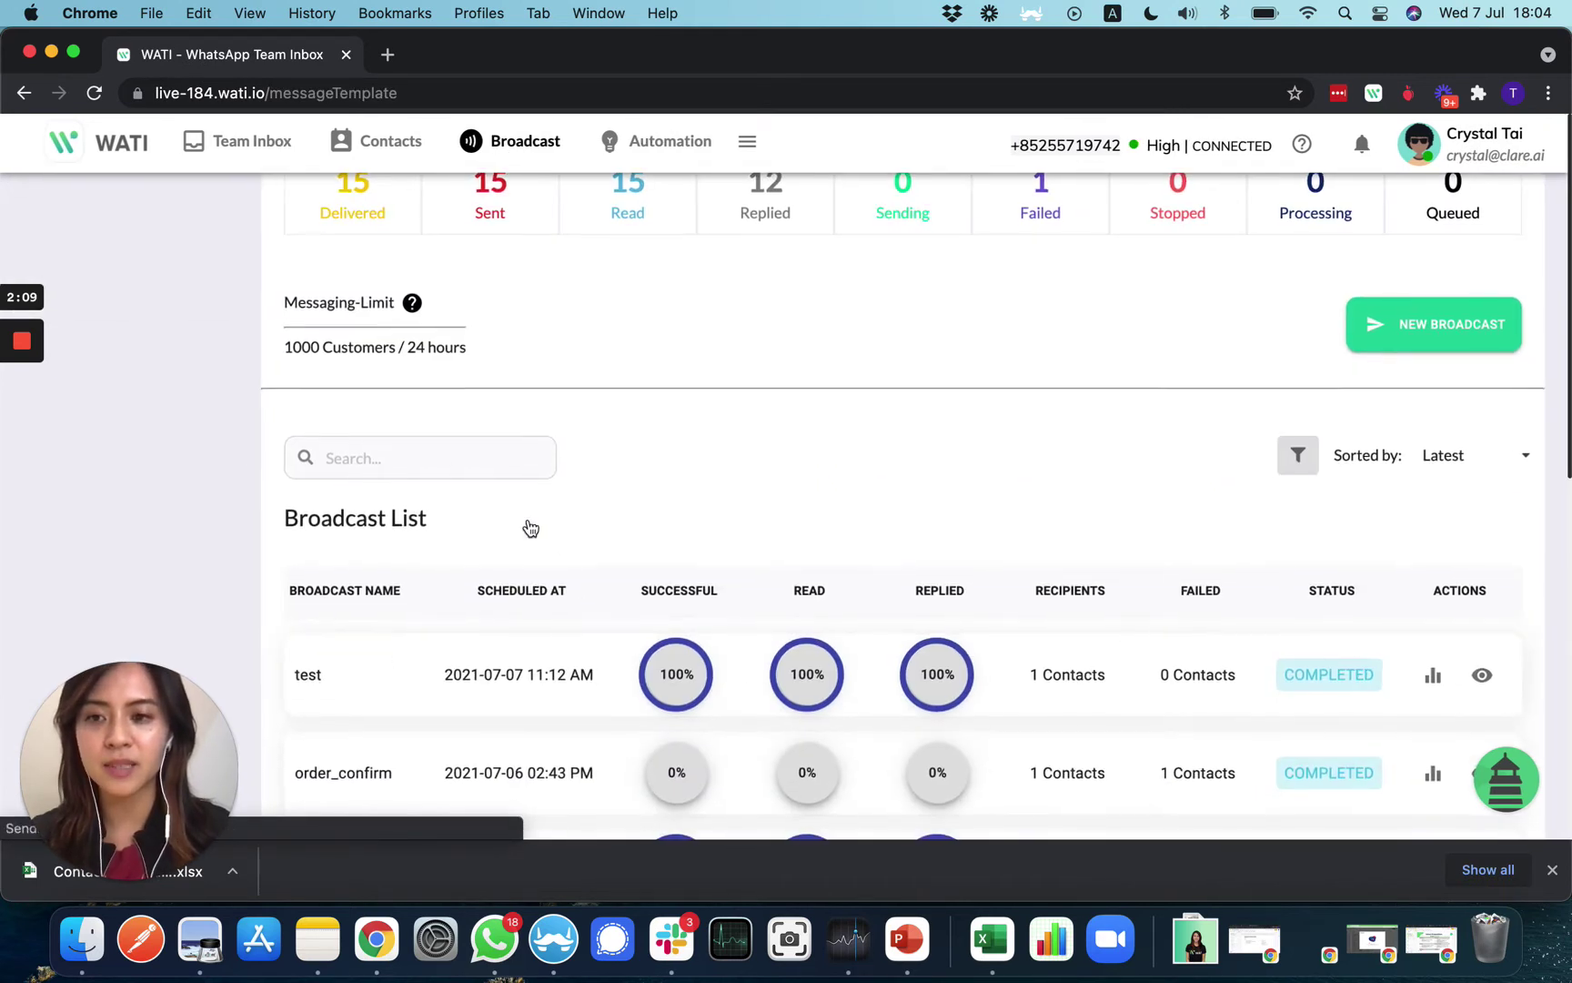
scroll(531, 528, "up", 5)
left_click(180, 284)
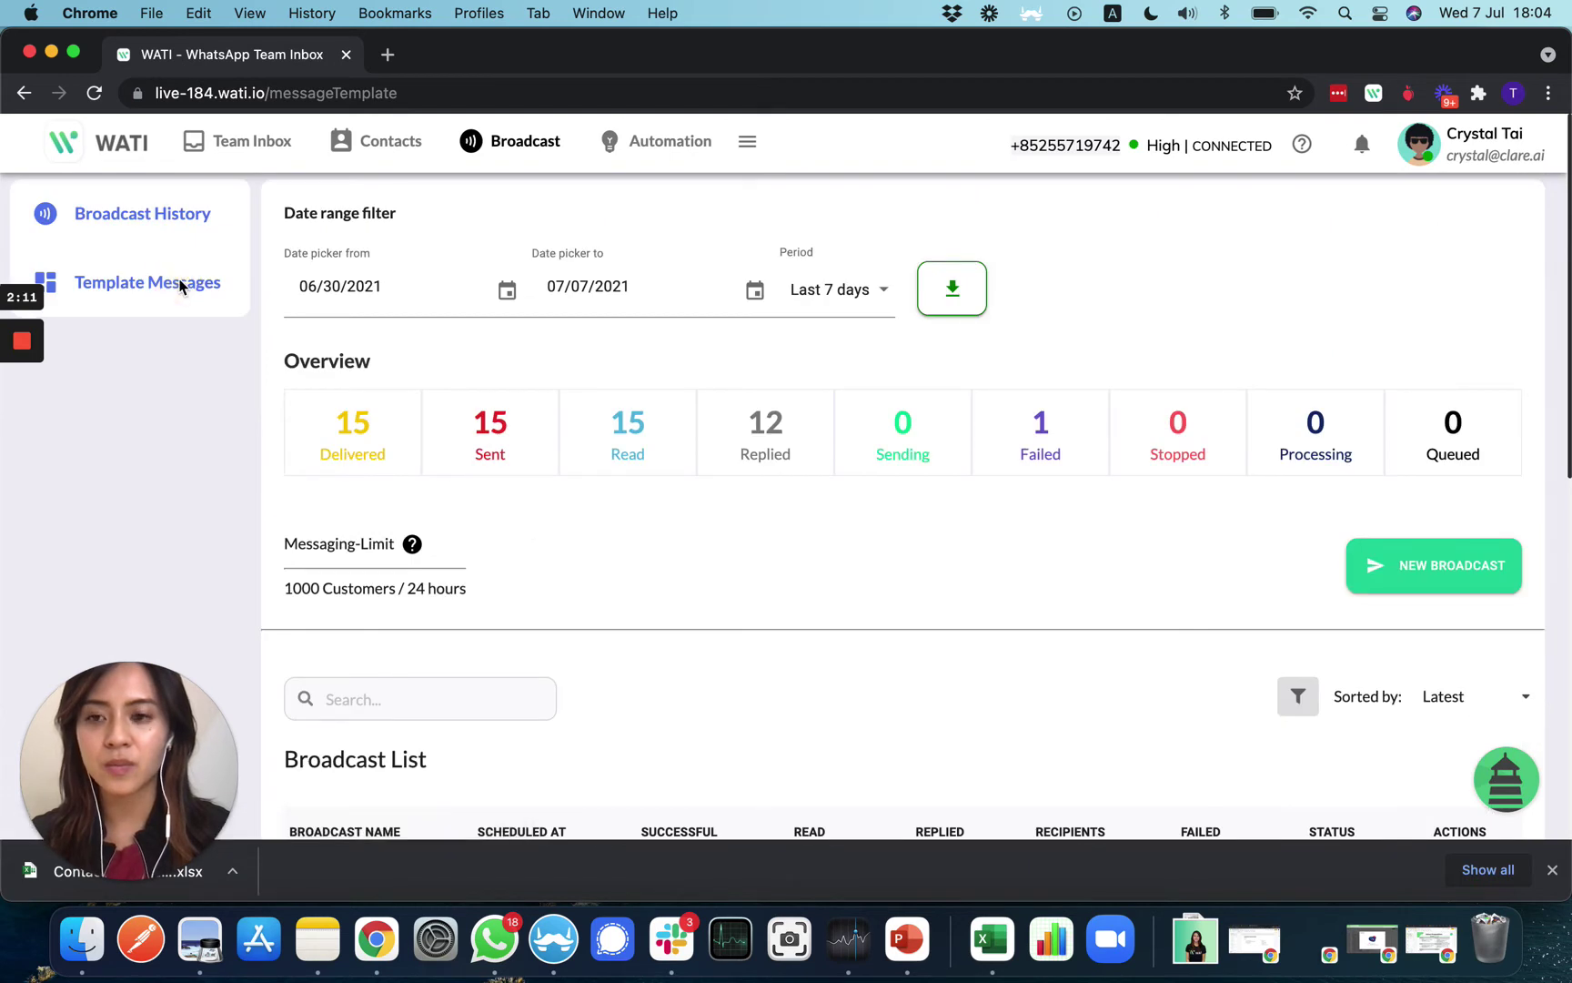
left_click(181, 288)
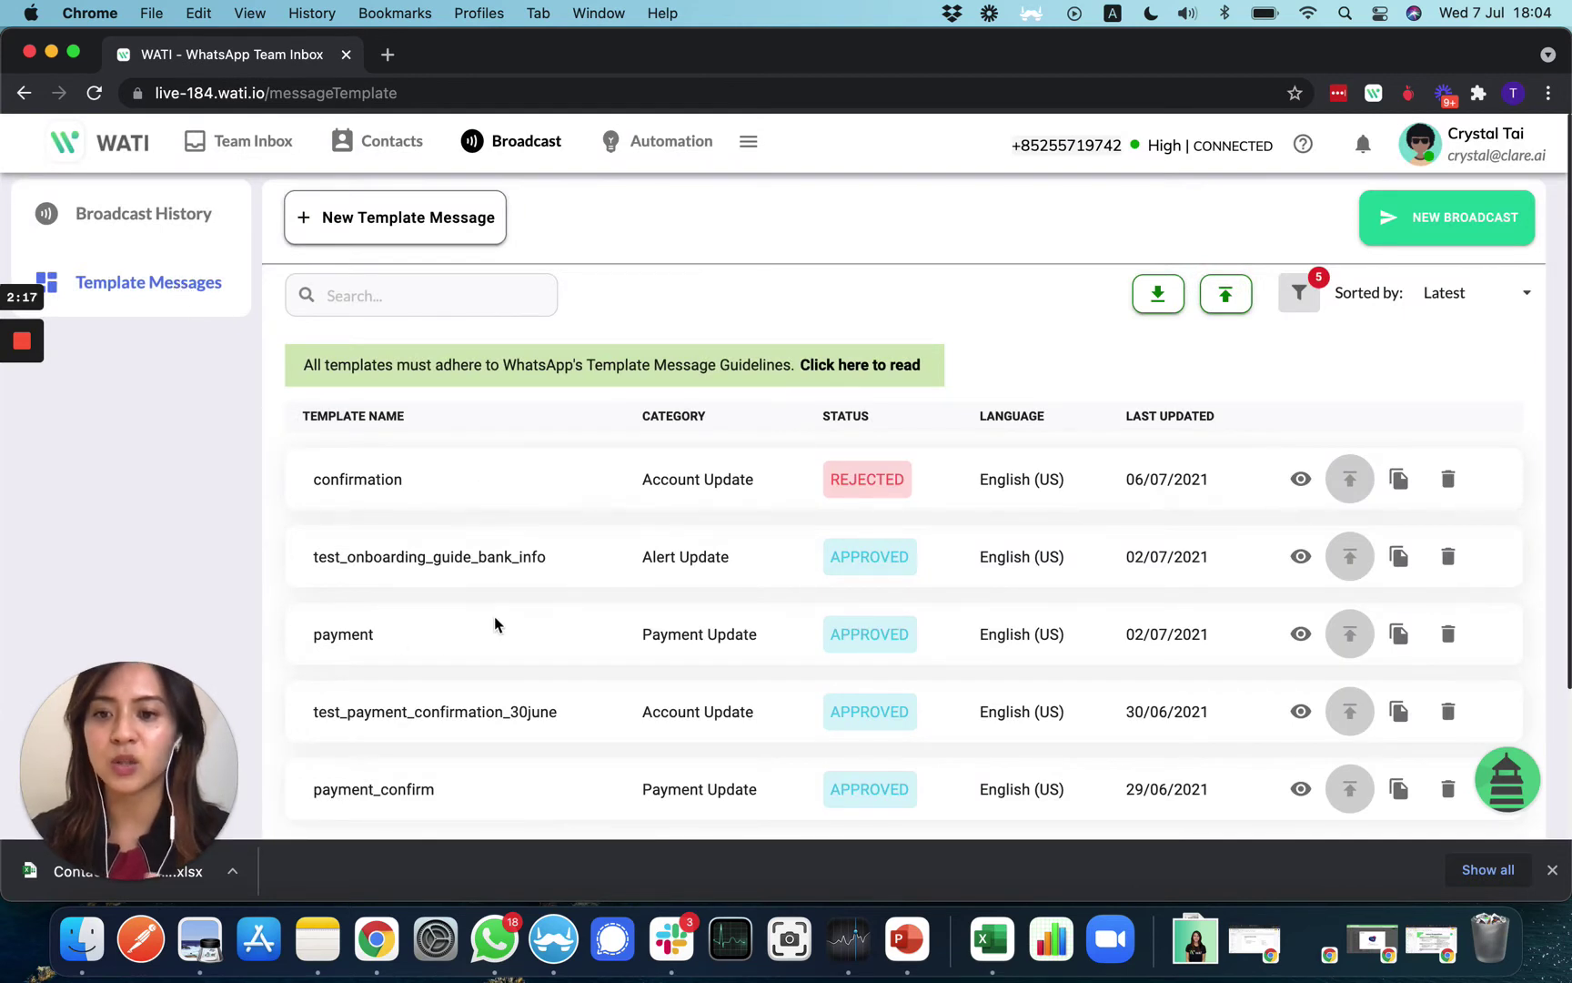
left_click(1420, 235)
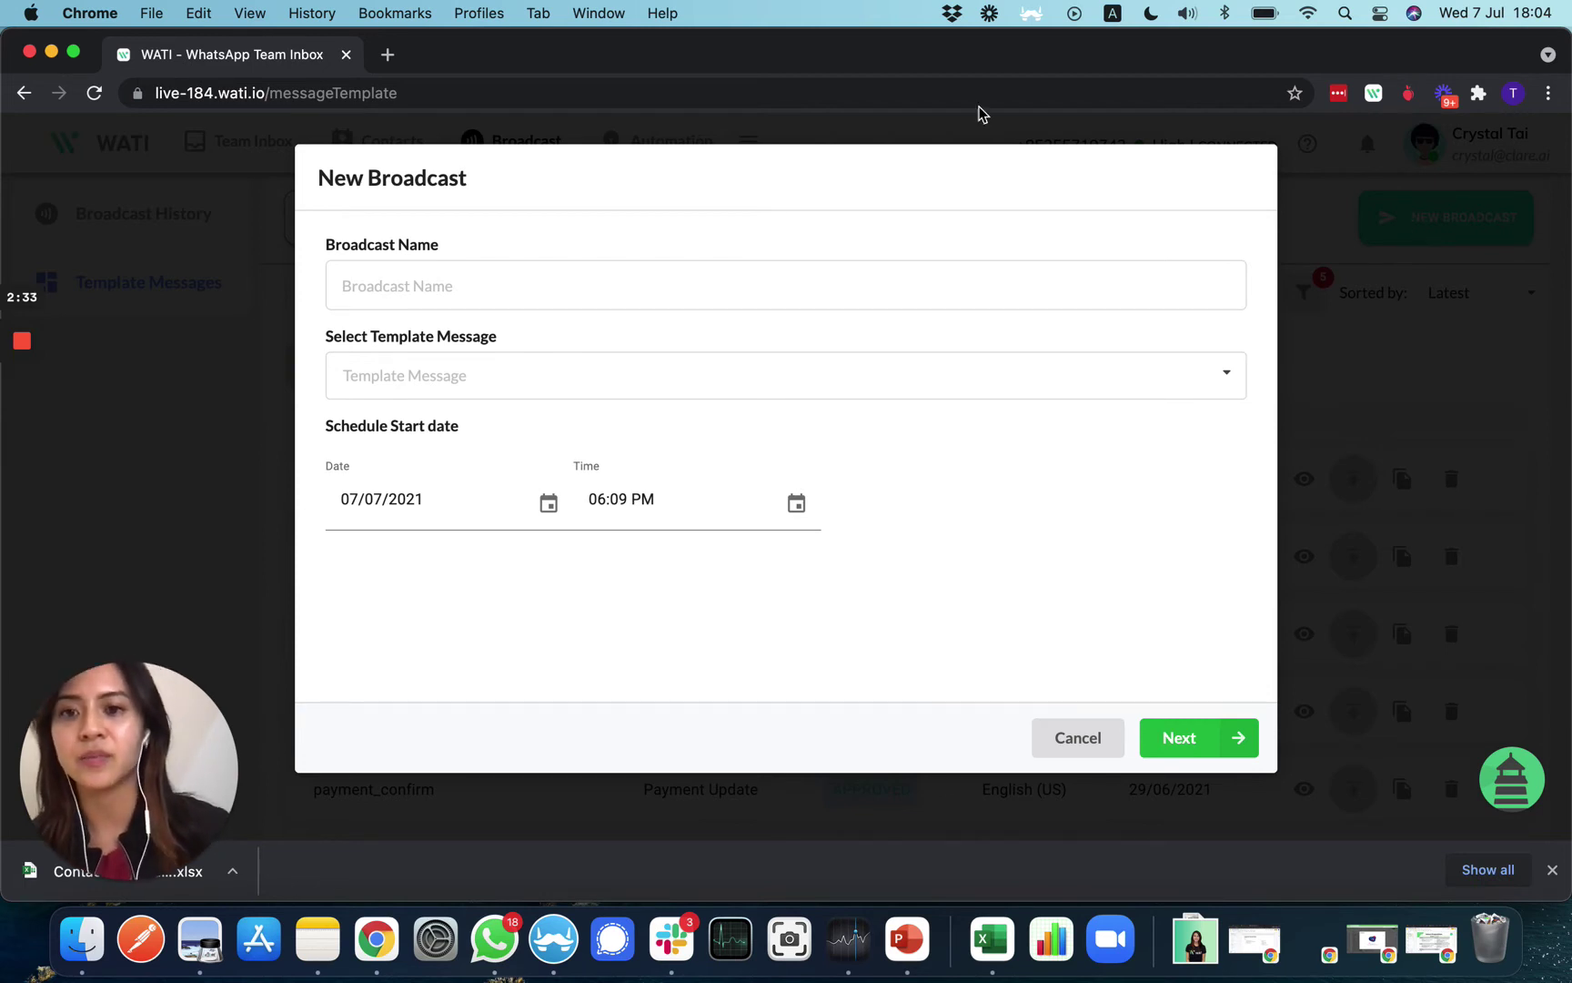
Name the broadcast test7july and select the test_wati_001 template
left_click(512, 291)
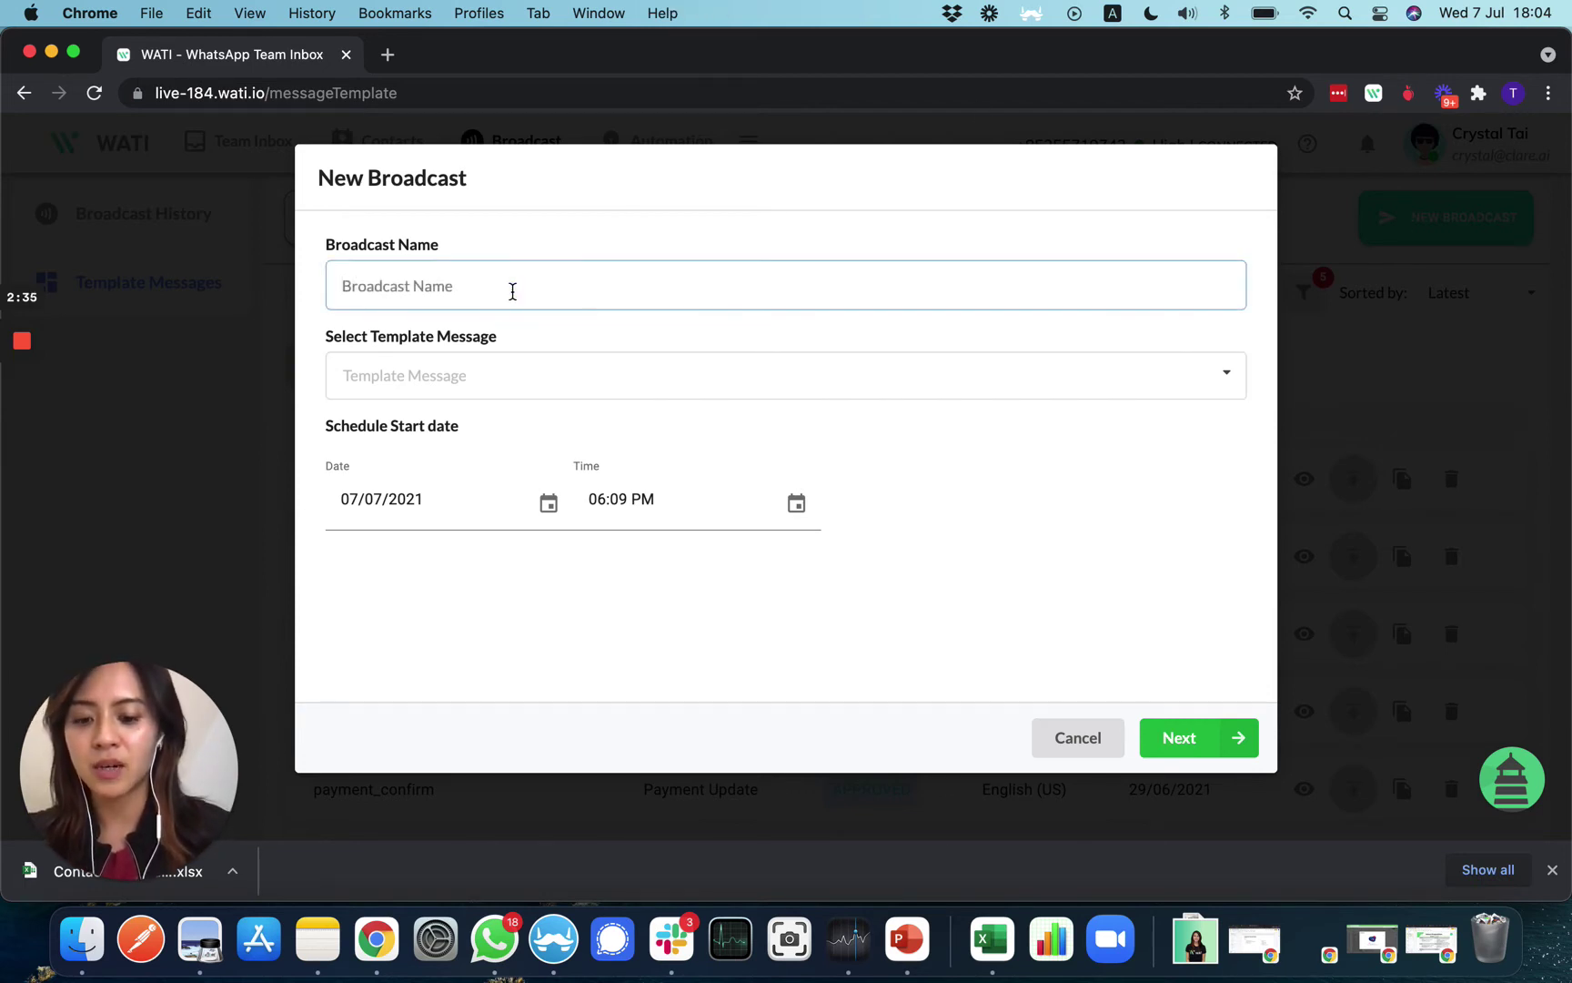
type("test7july")
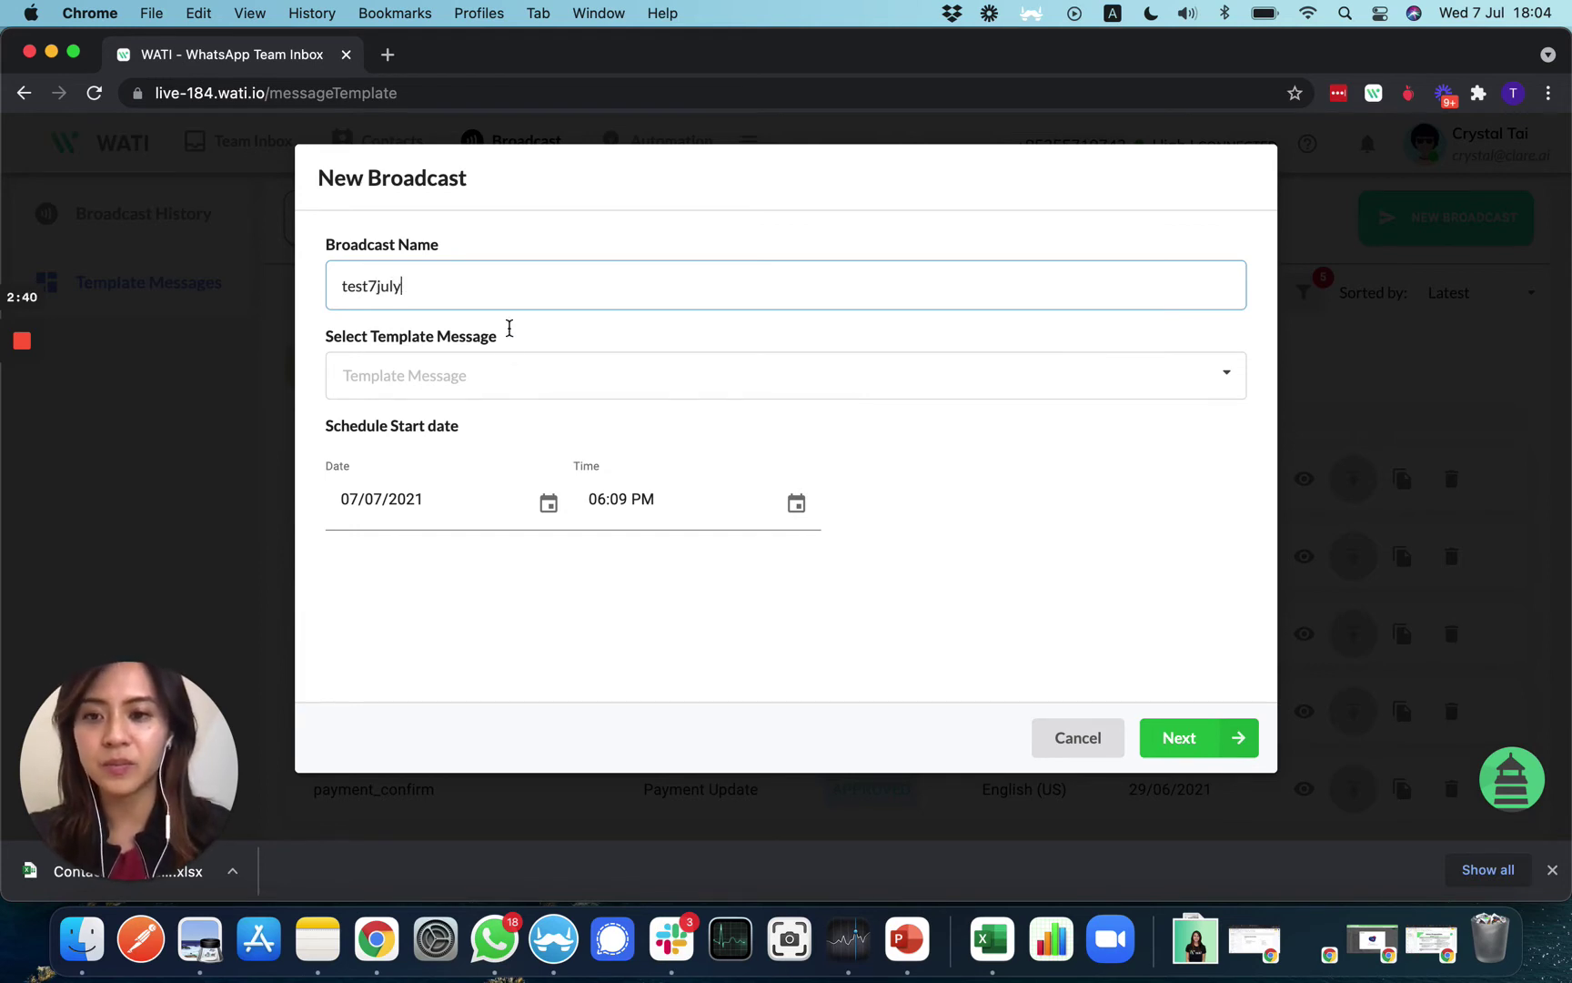
left_click(505, 392)
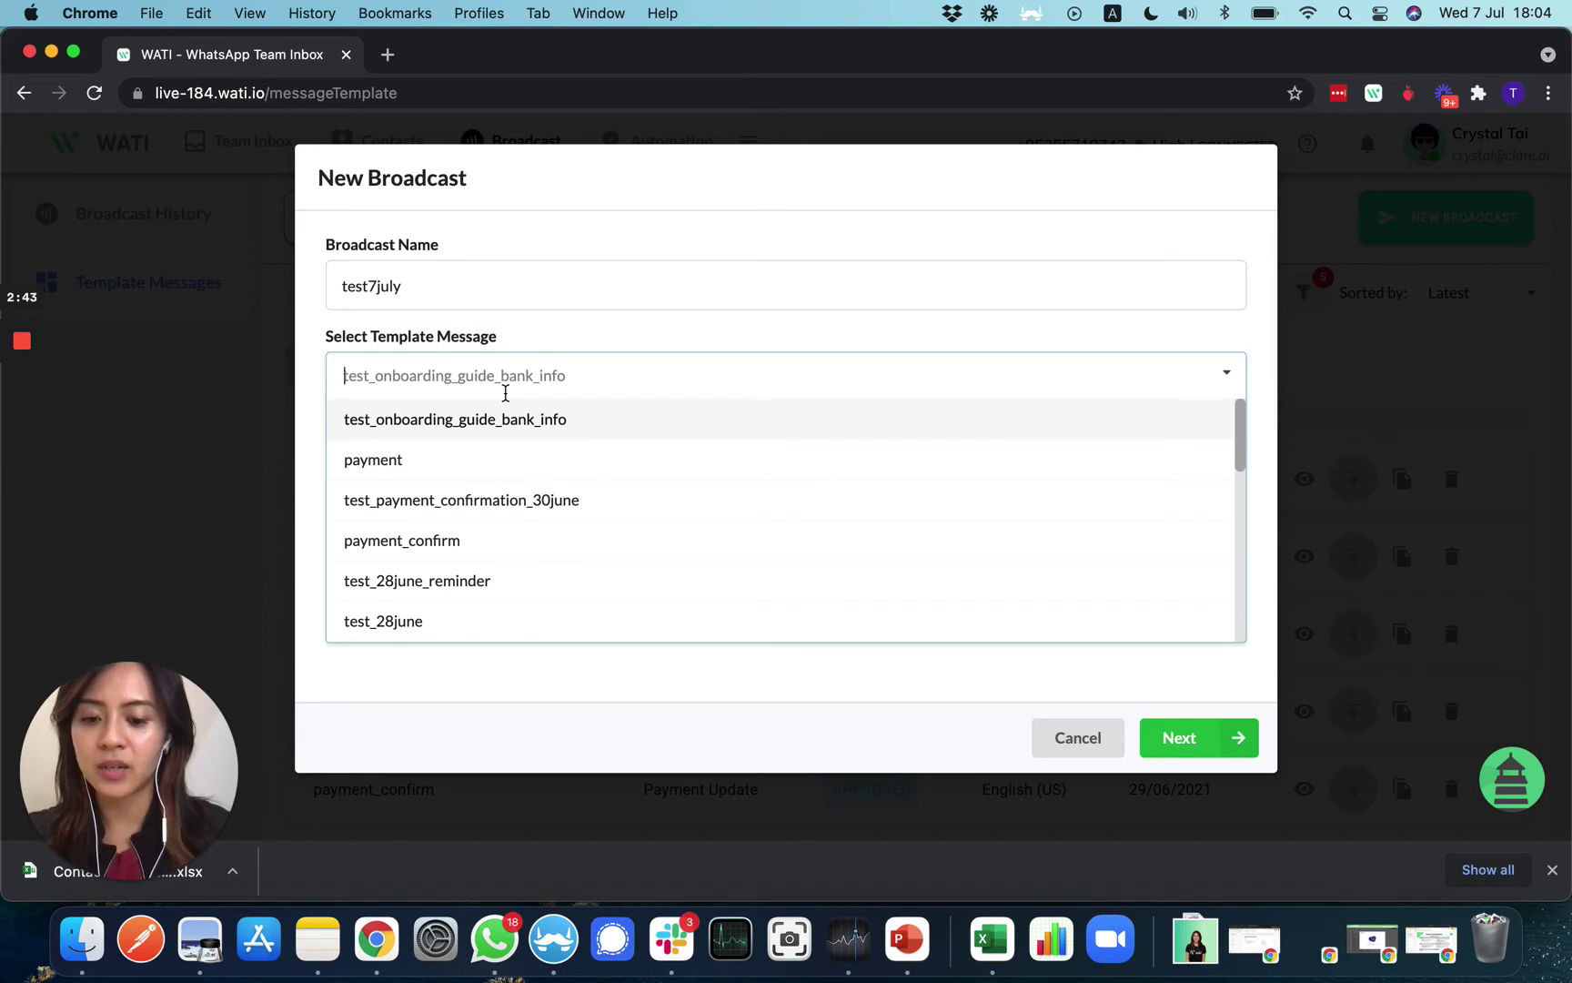
type("test")
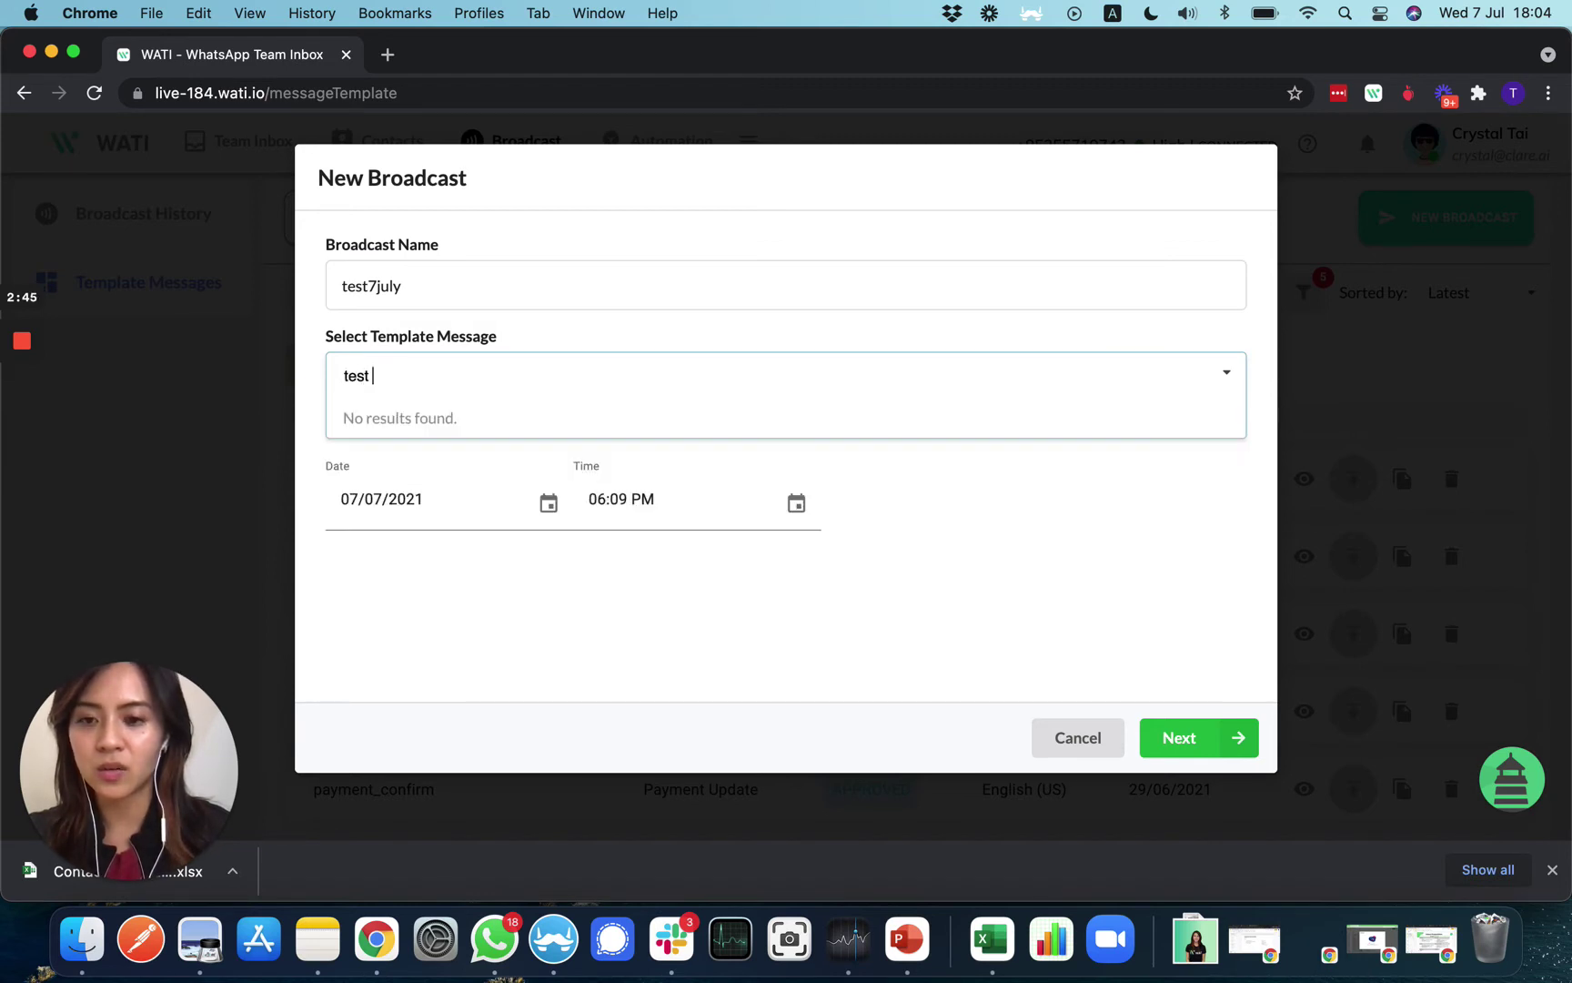
key("BackSpace")
key("BackSpace")
key("BackSpace")
key("BackSpace")
key("BackSpace")
type("wa")
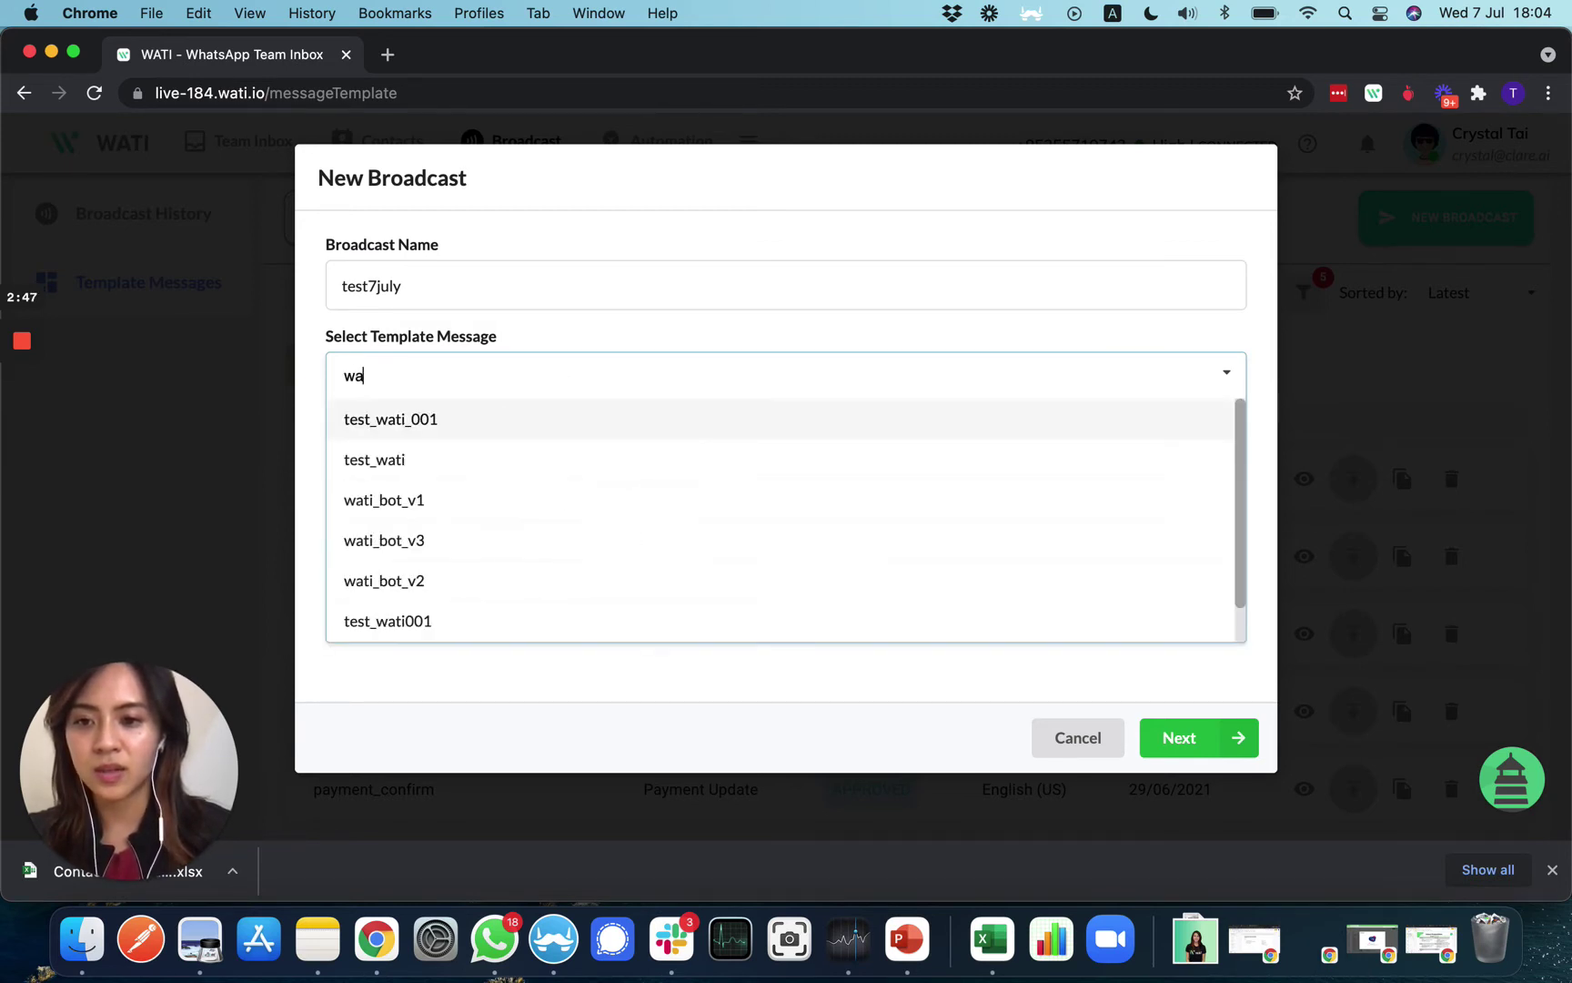
left_click(511, 423)
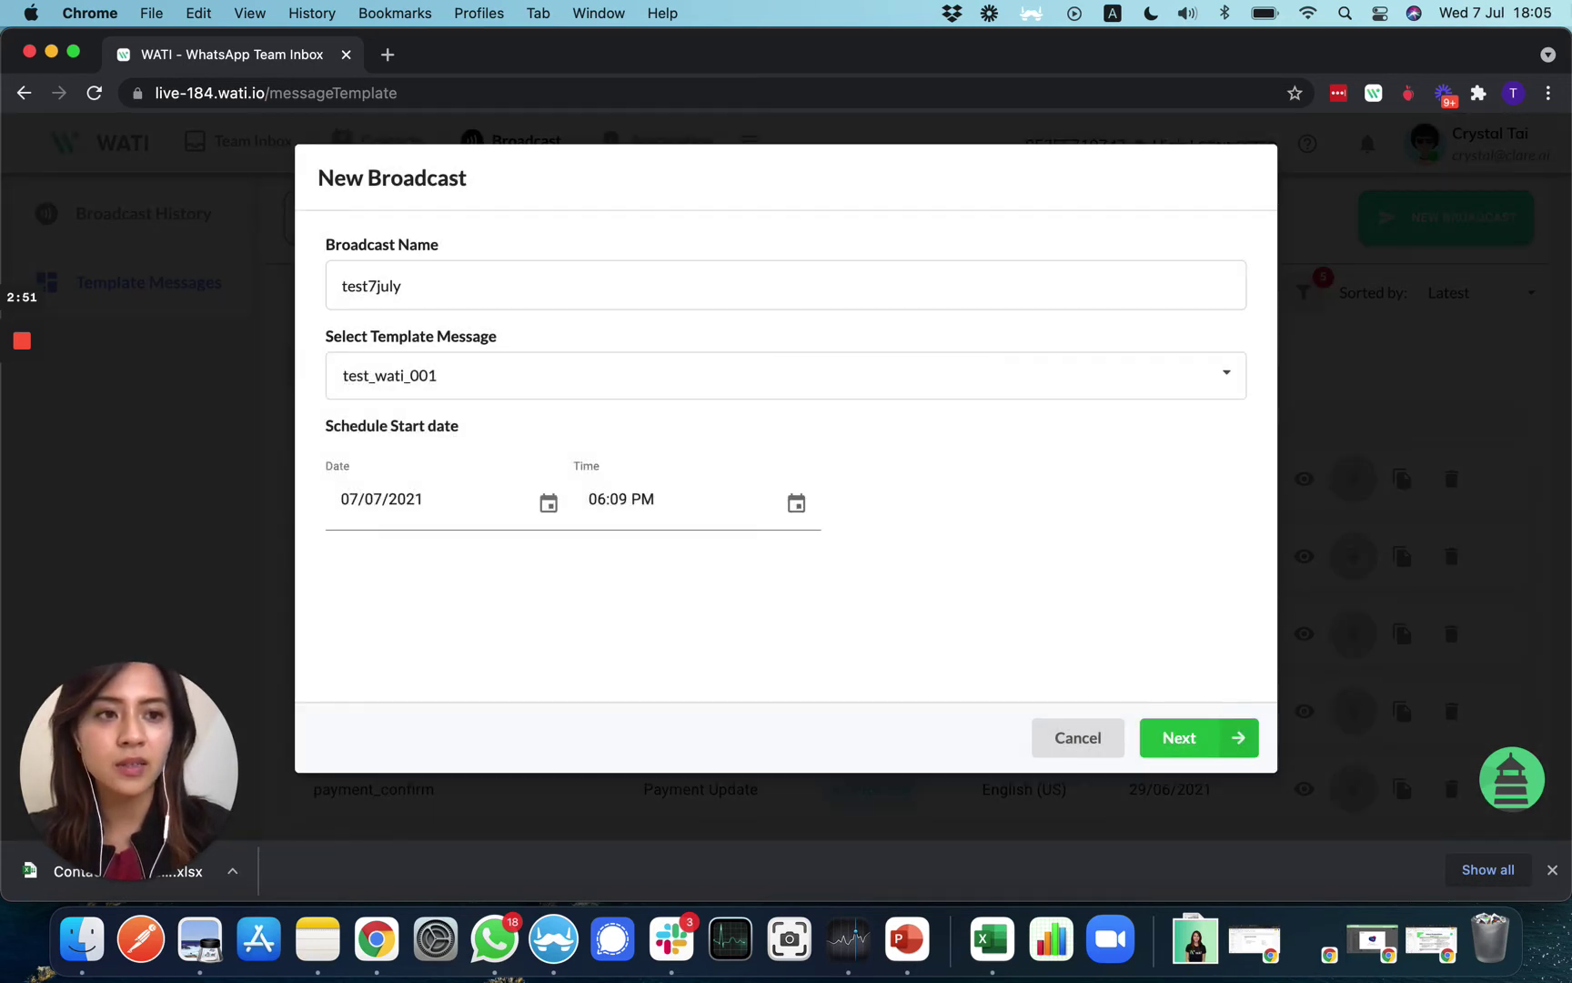
Change the scheduled time to 06:06 PM on 07/07/2021 and proceed
left_click(623, 500)
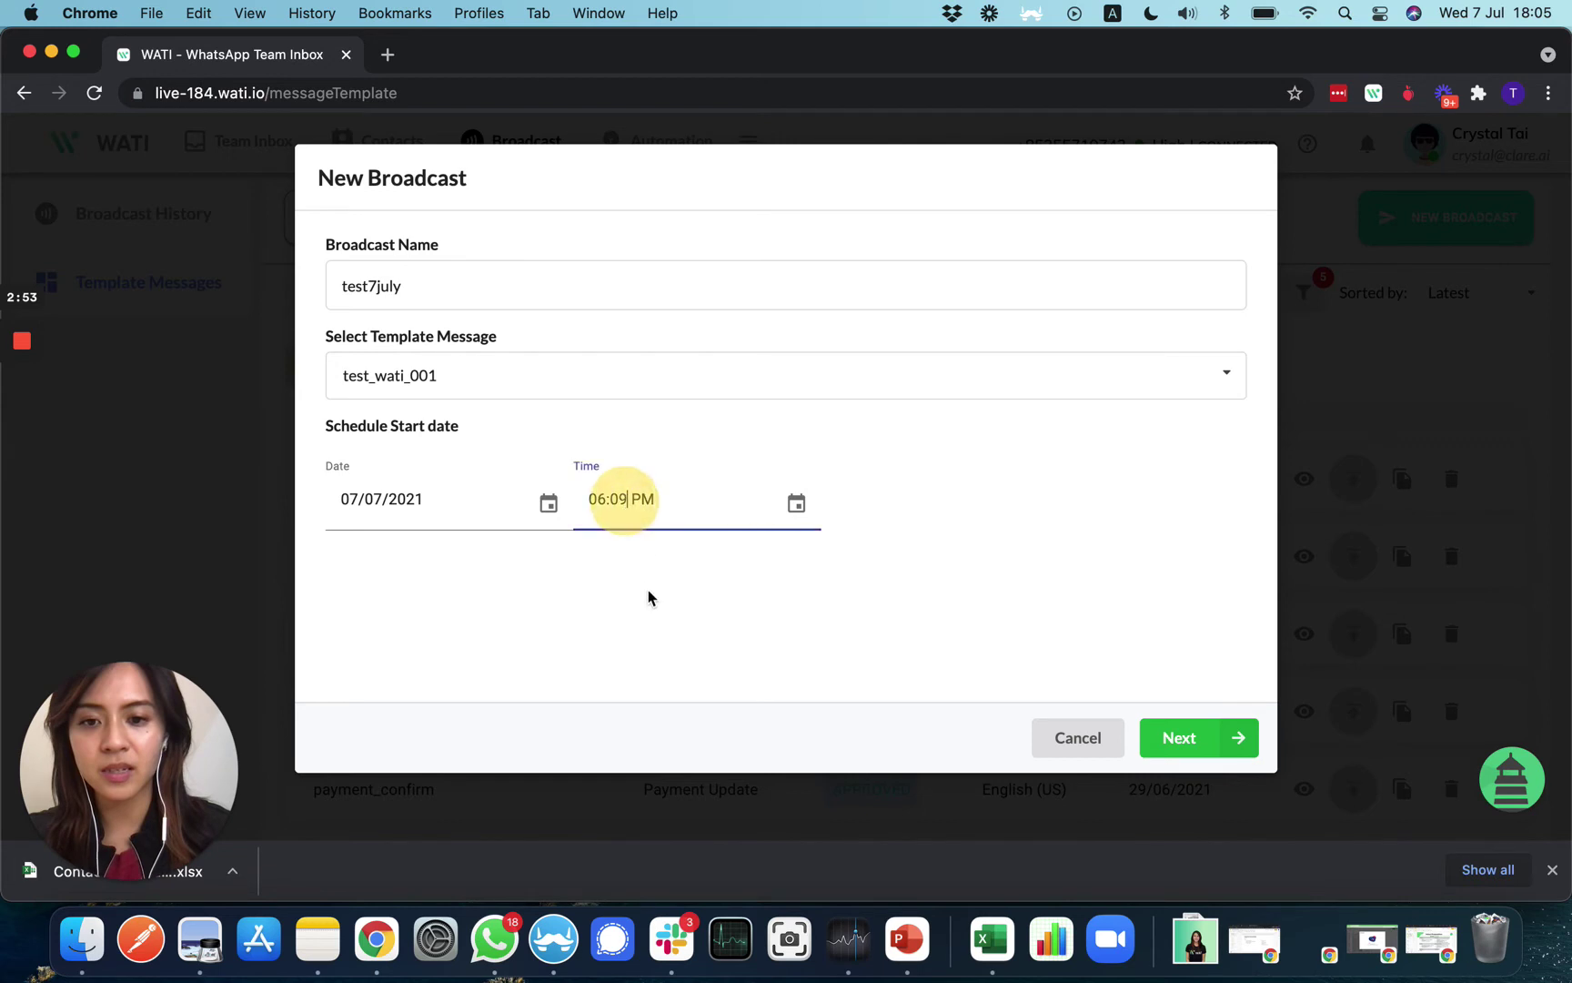
key("BackSpace")
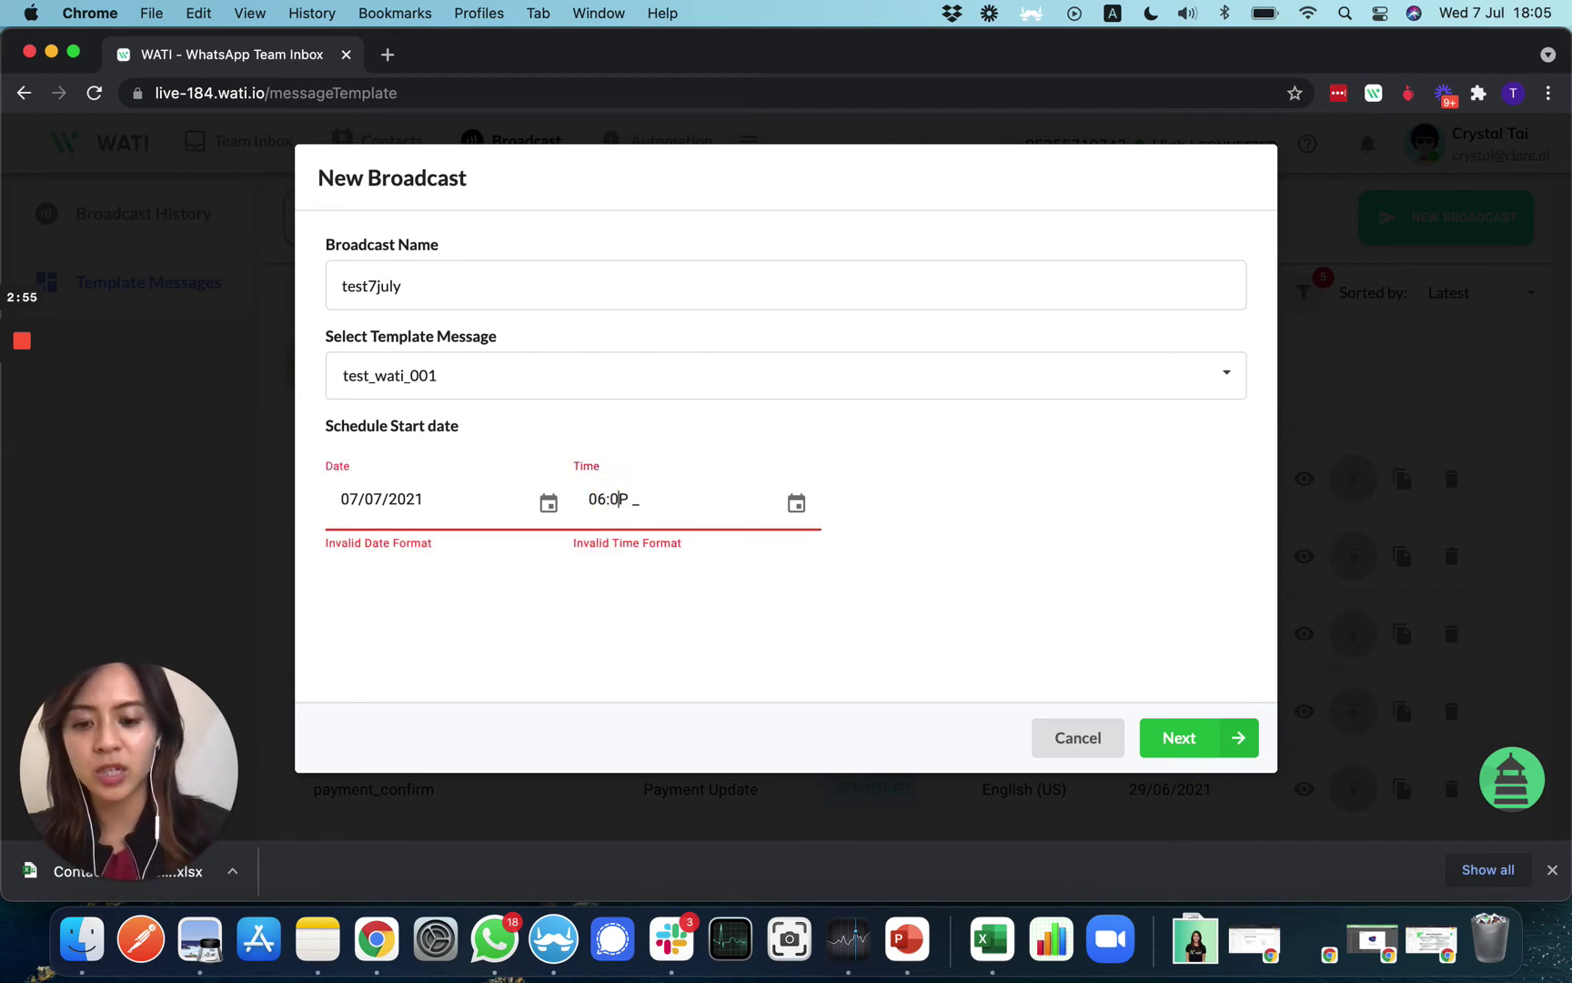
type("6 PM")
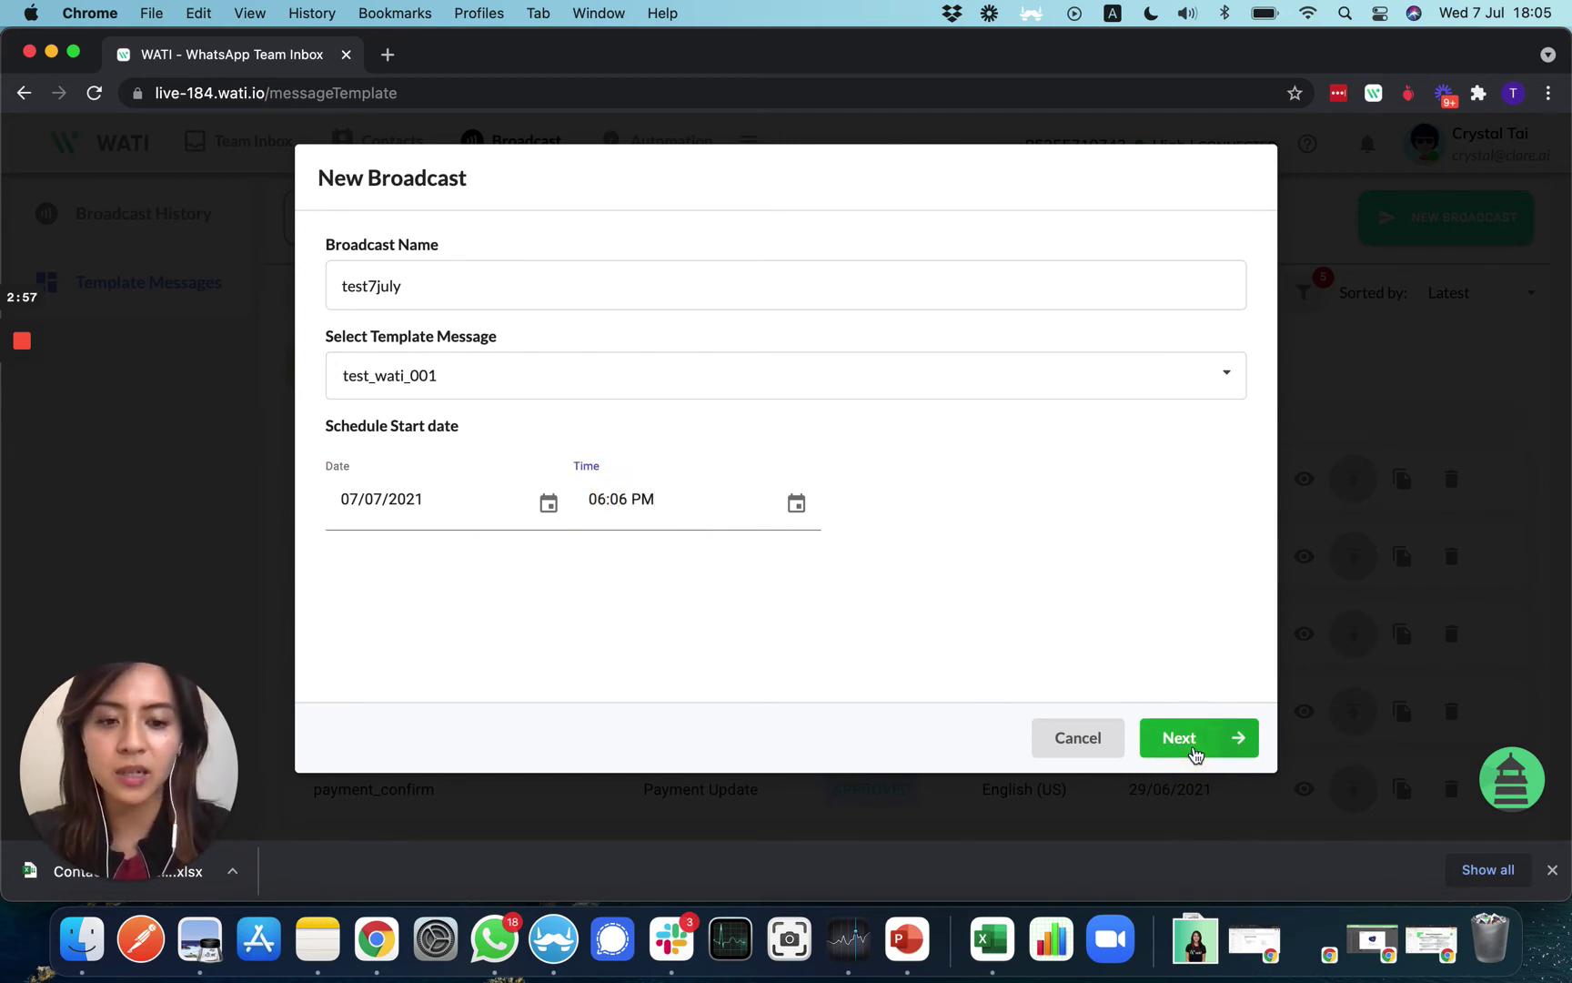
left_click(1183, 738)
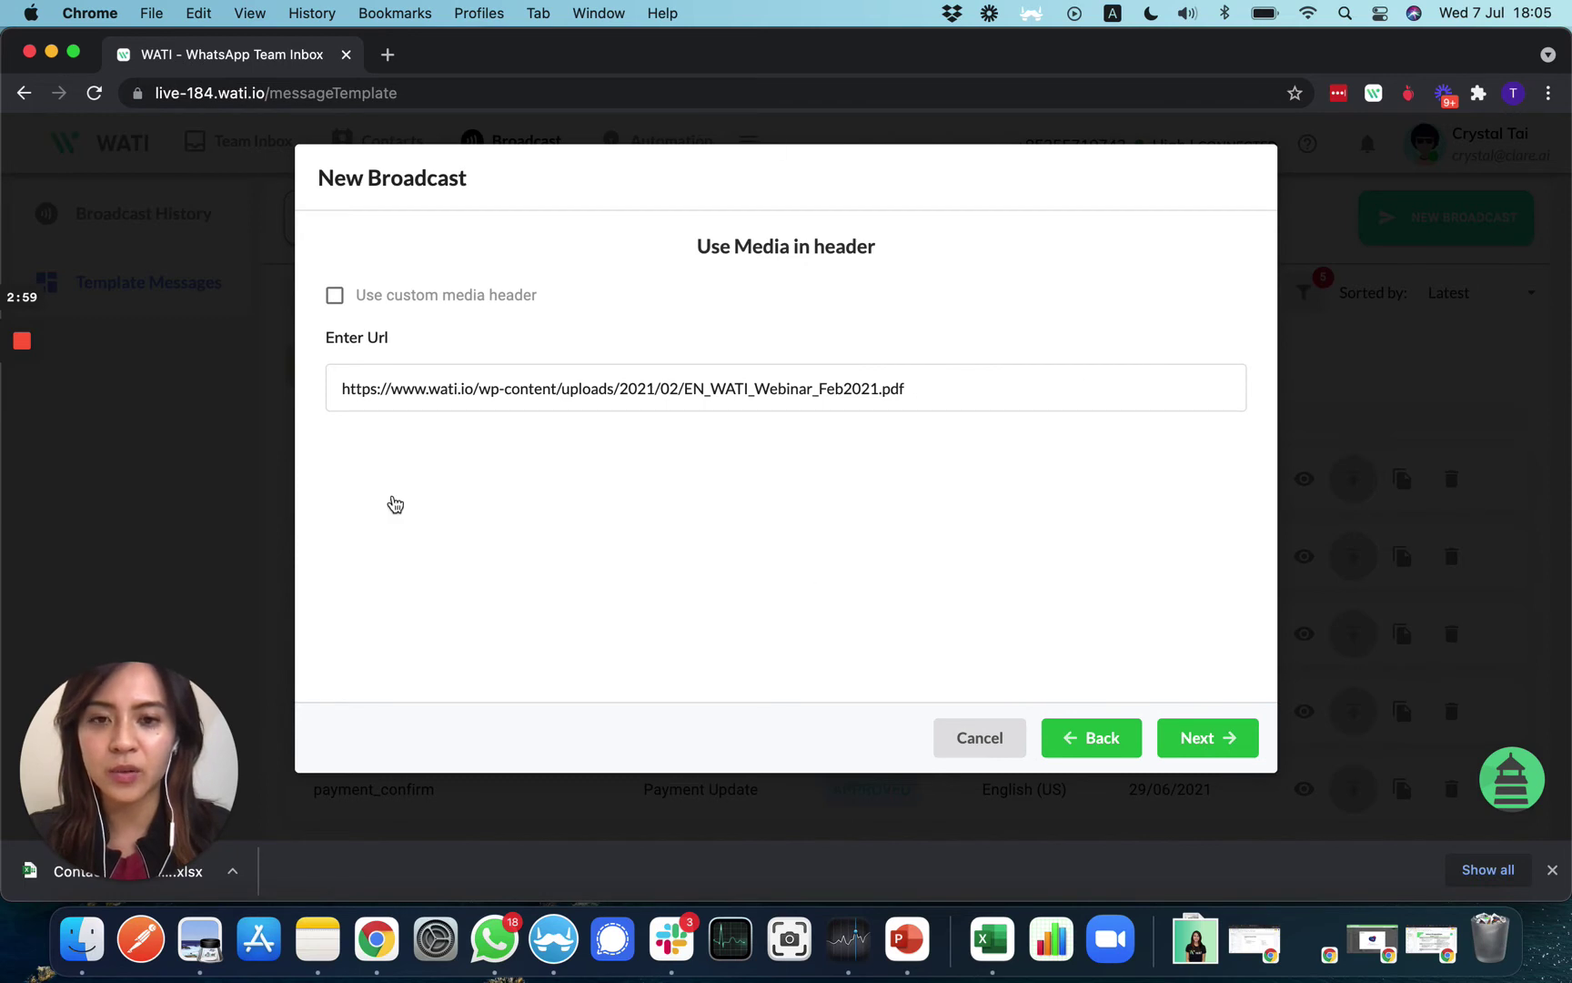
Skip header media and open the receiver-list file upload on the recipients step
left_click(1205, 738)
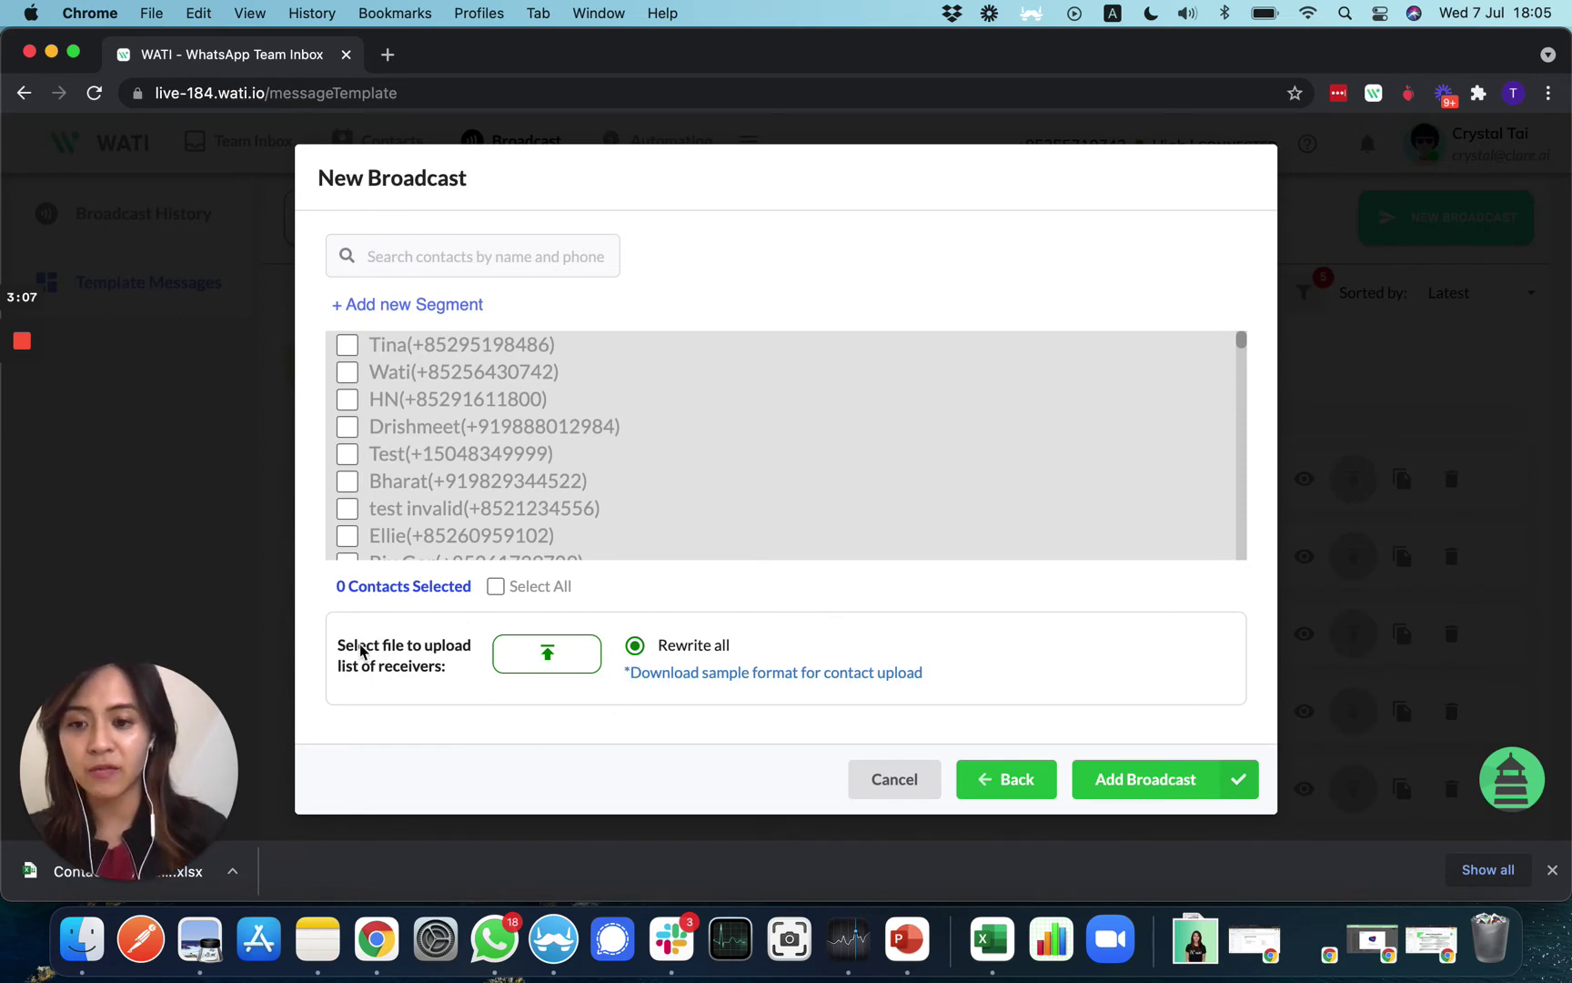
triple_click(458, 669)
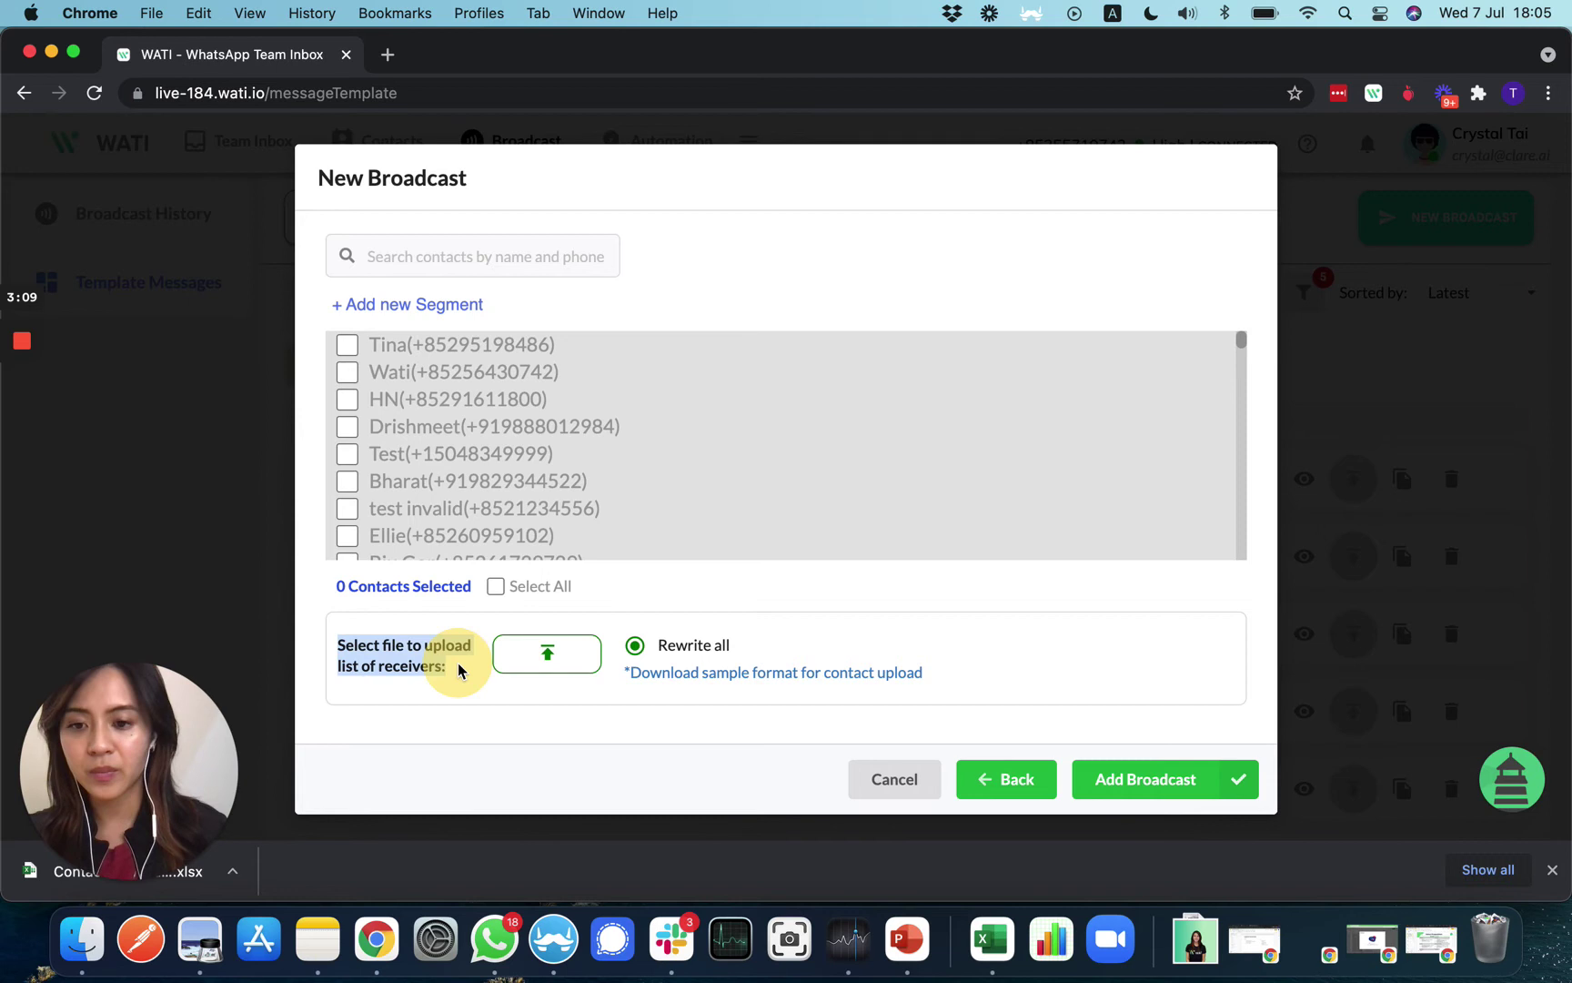
left_click(458, 668)
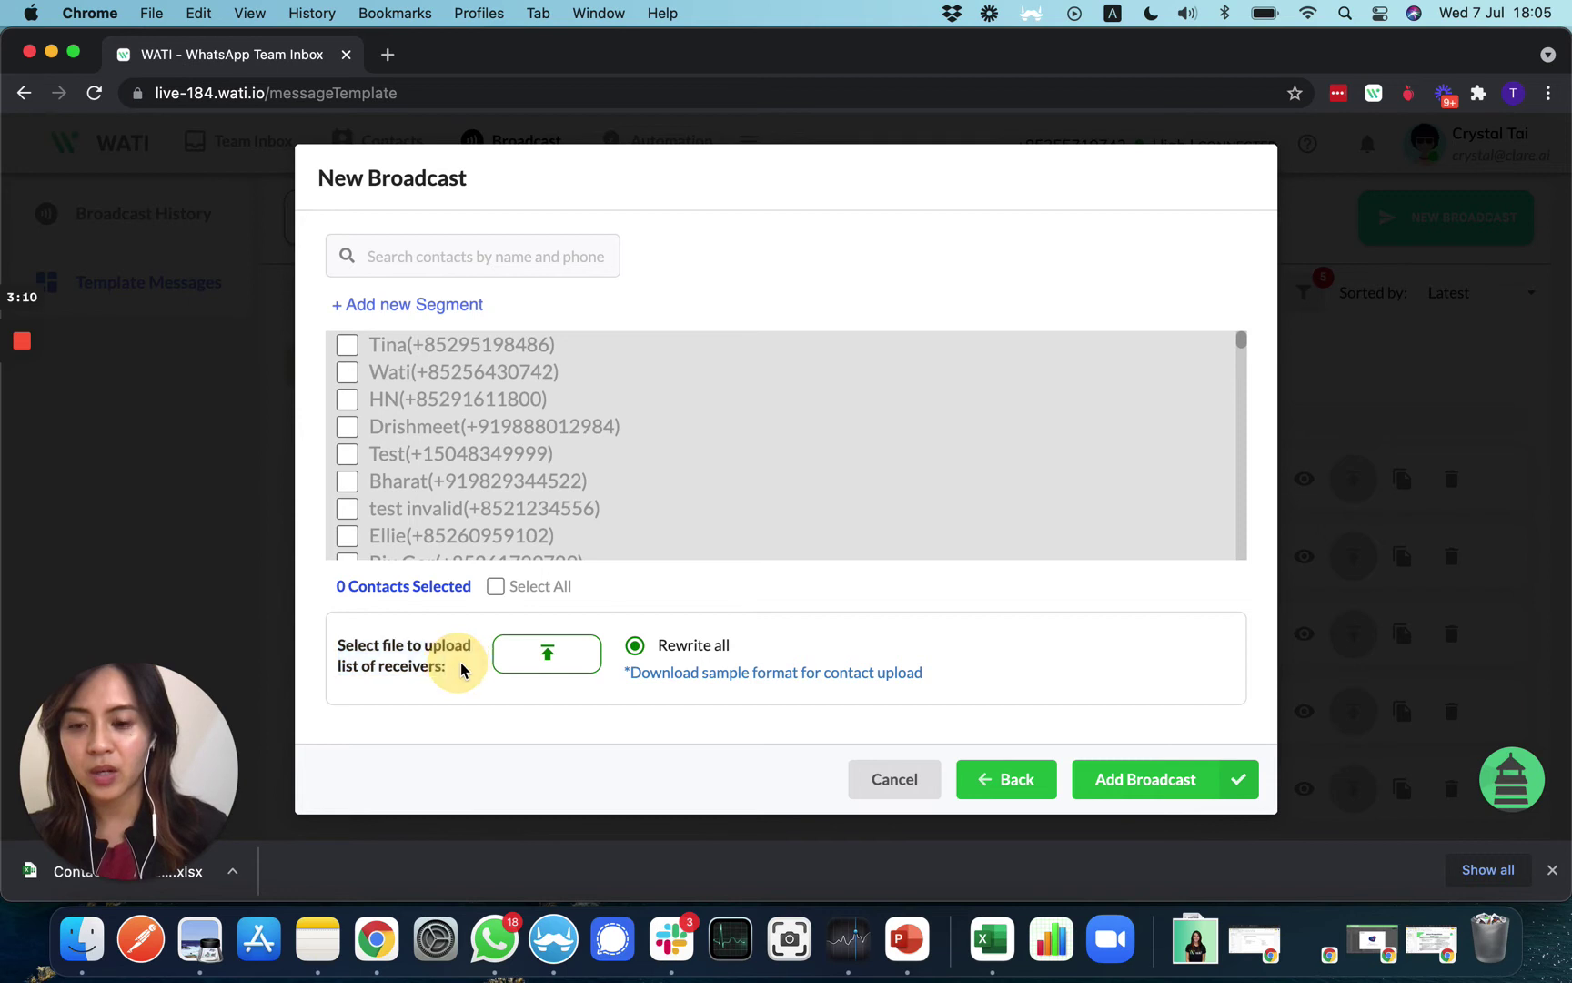
left_click(549, 654)
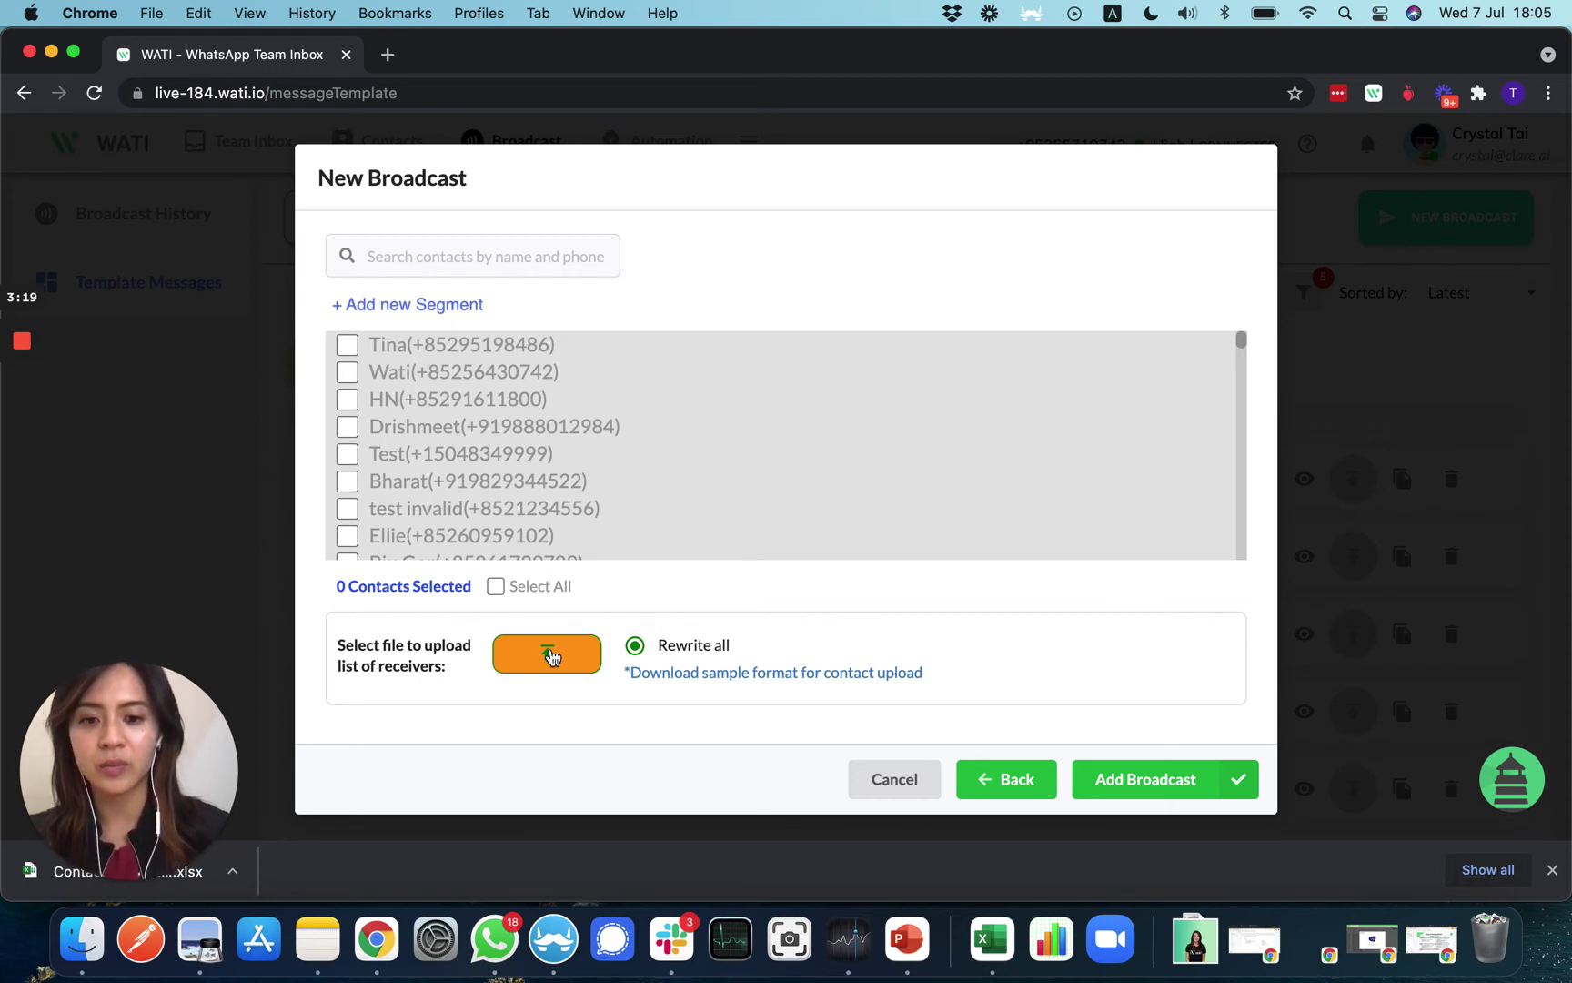
left_click(547, 654)
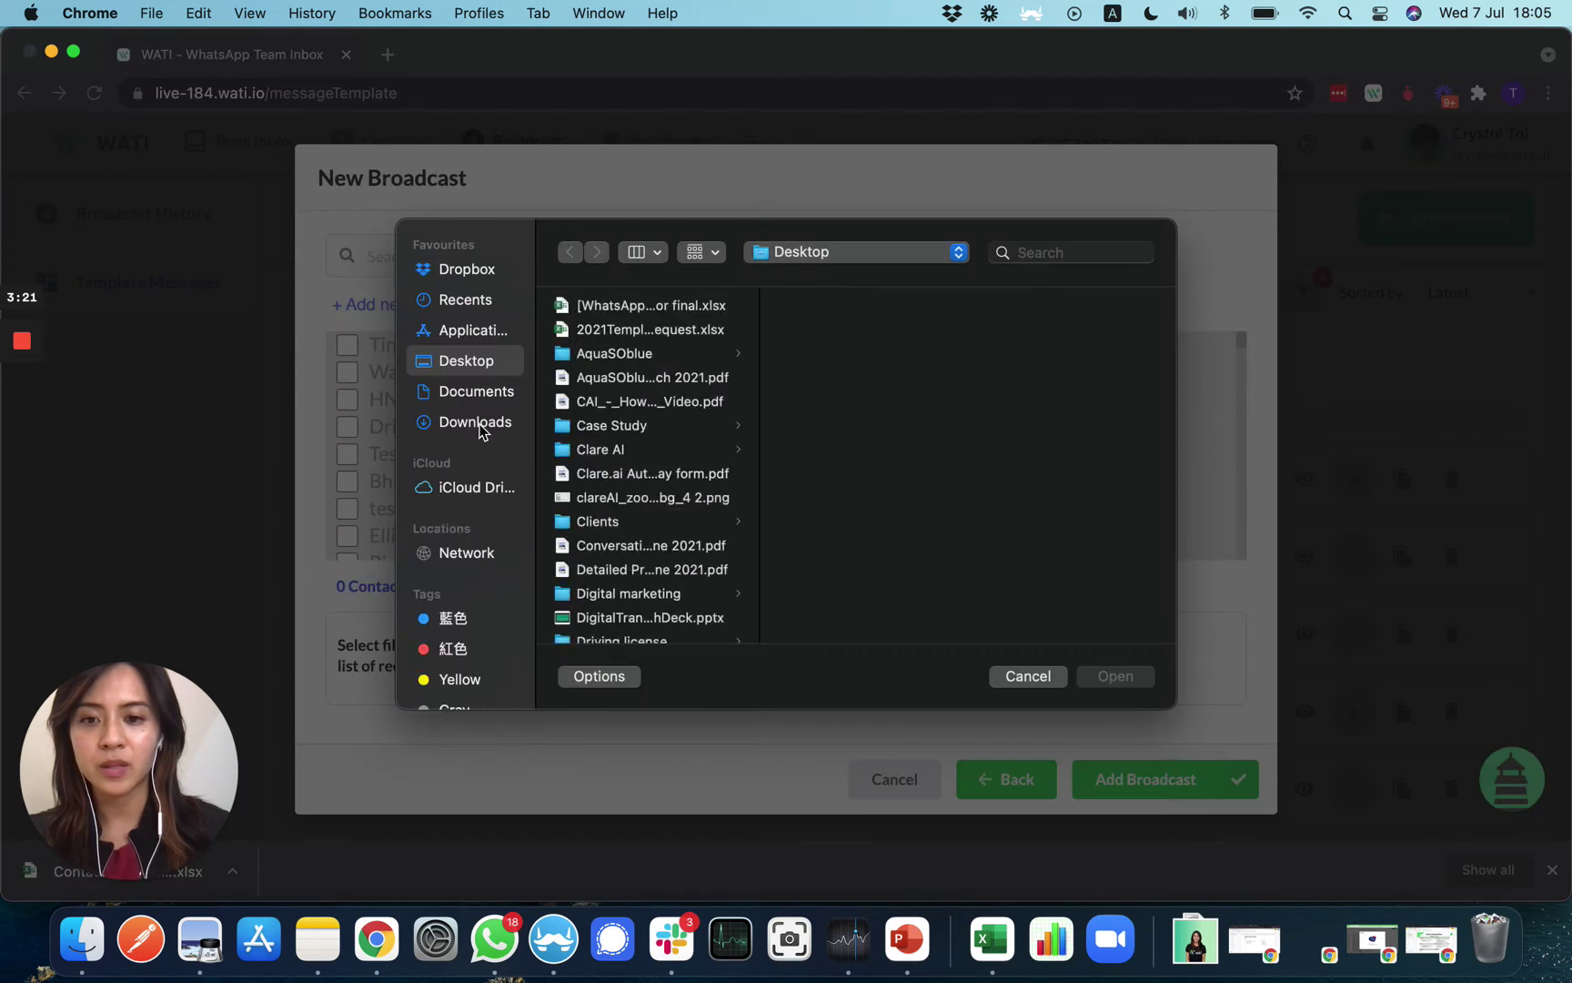
Import Contacts_Upload_Sample (1).xlsx from Downloads and review the VALID/INVALID import summary
left_click(482, 430)
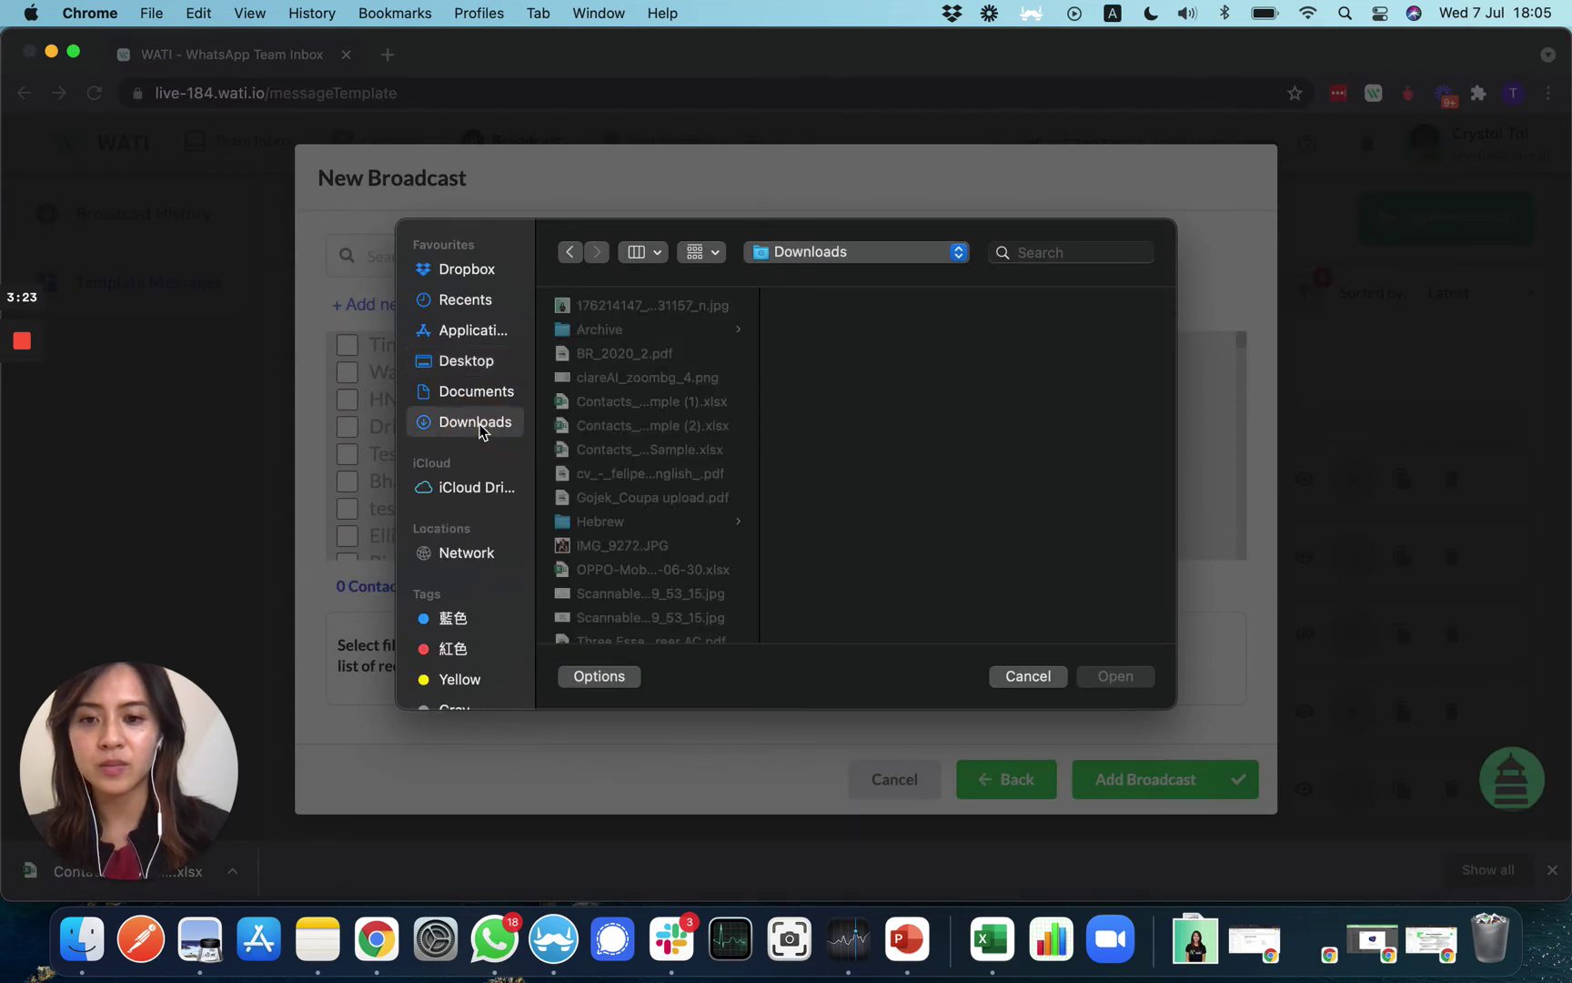
left_click(636, 401)
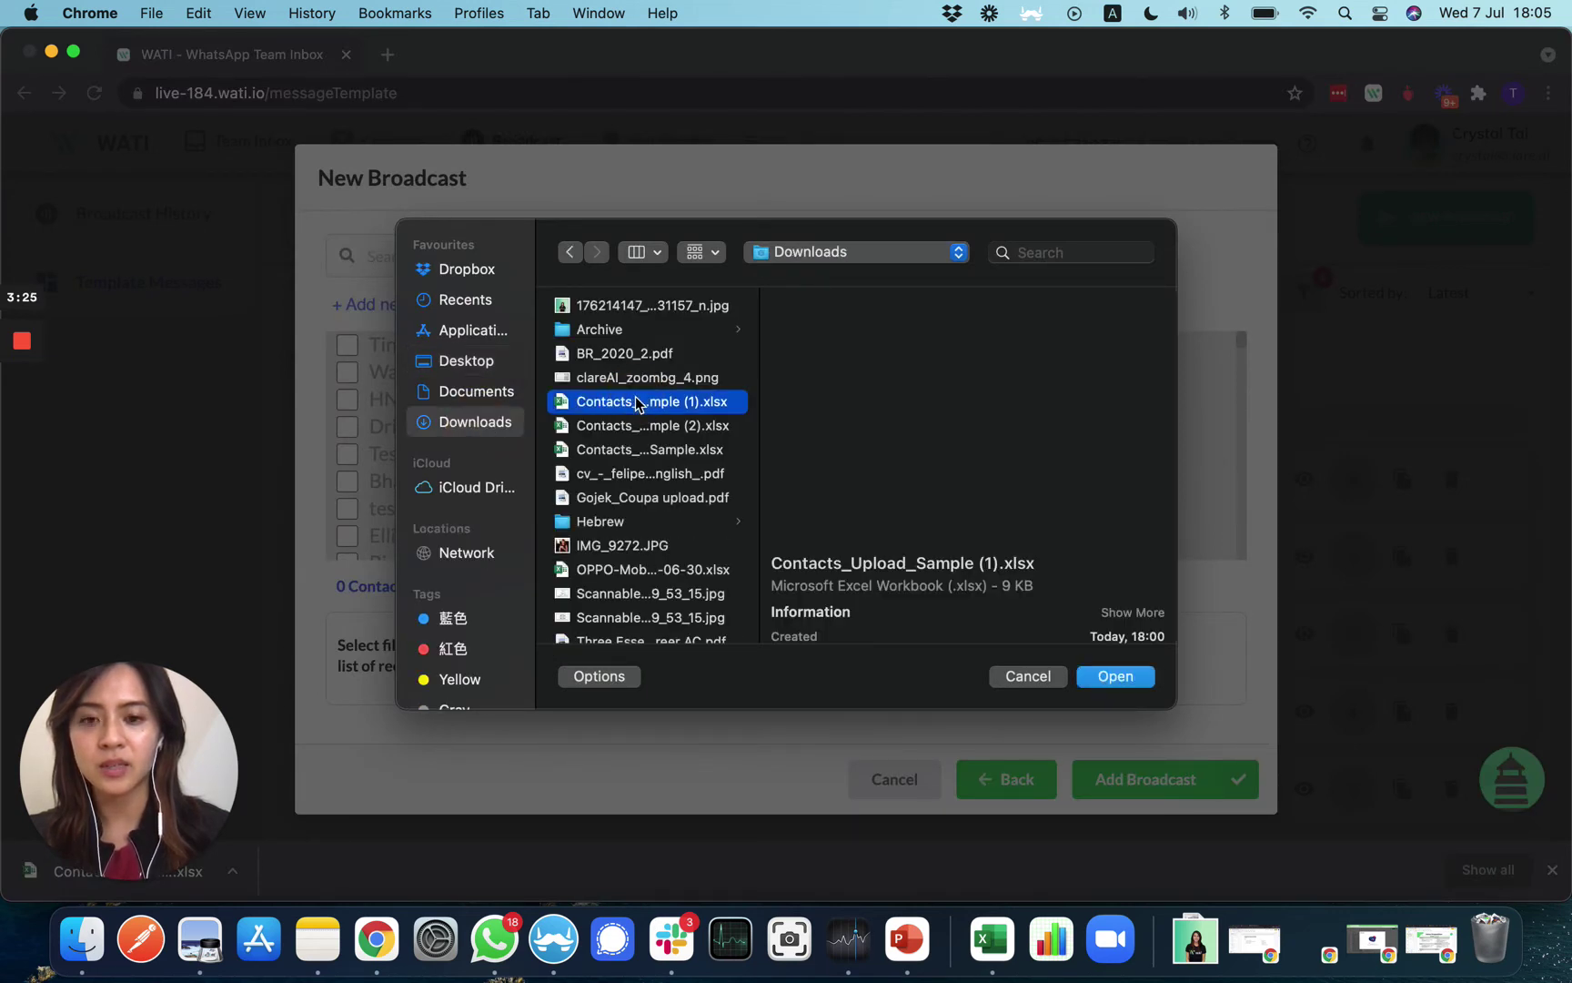
double_click(637, 401)
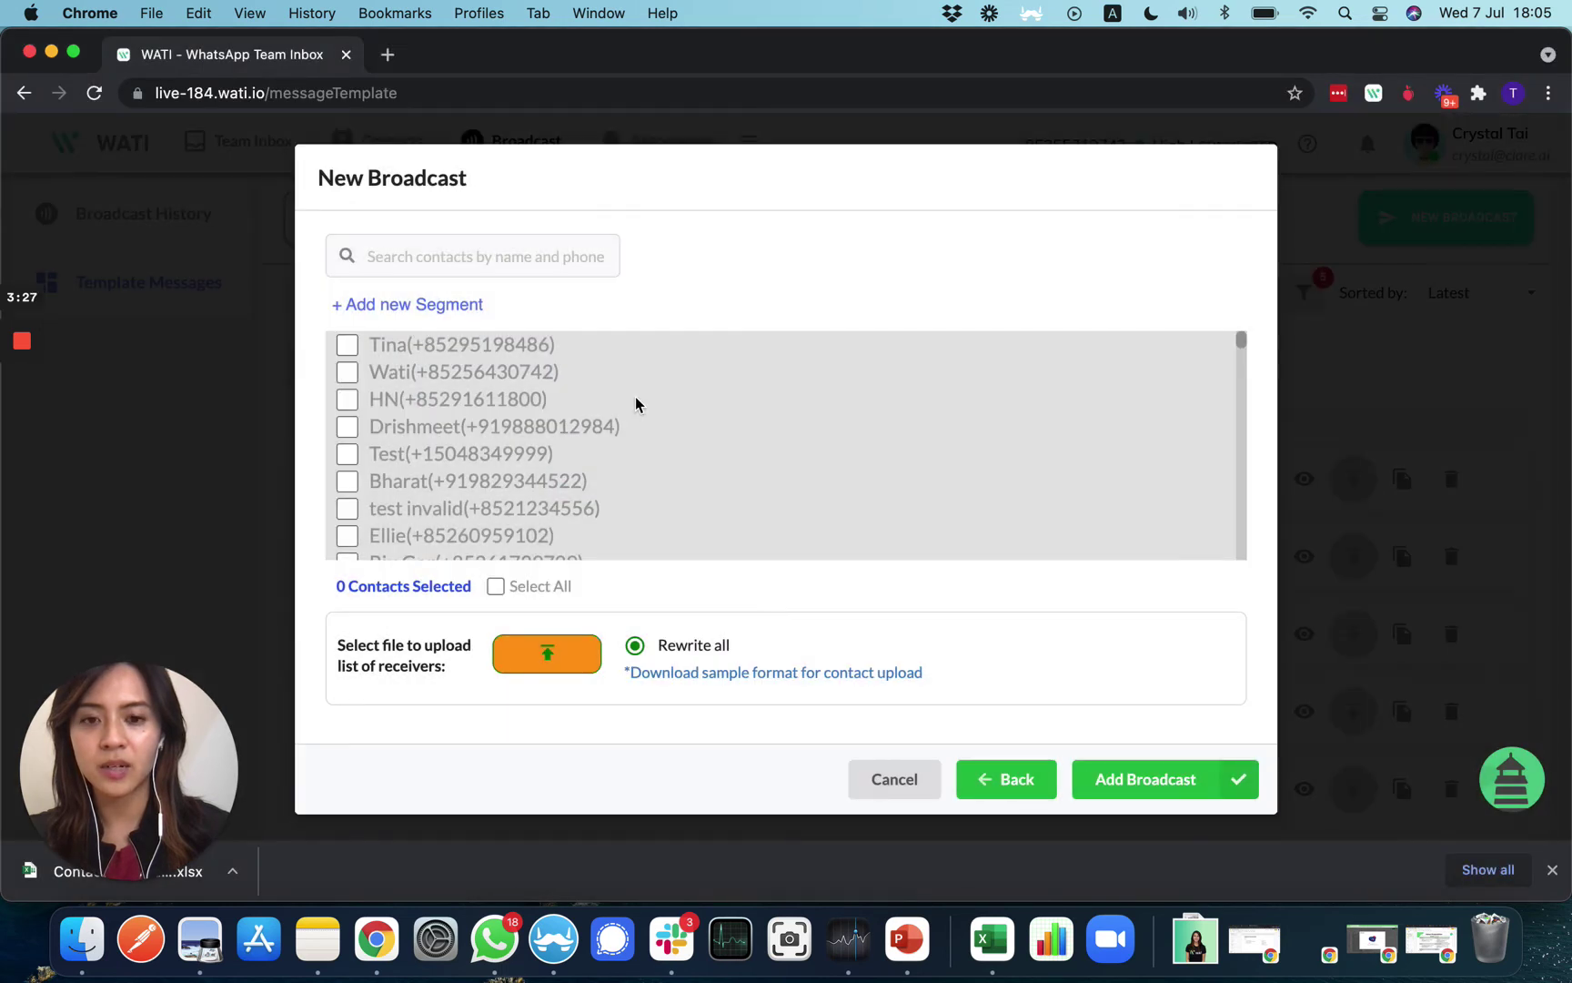
scroll(1112, 735, "down", 2)
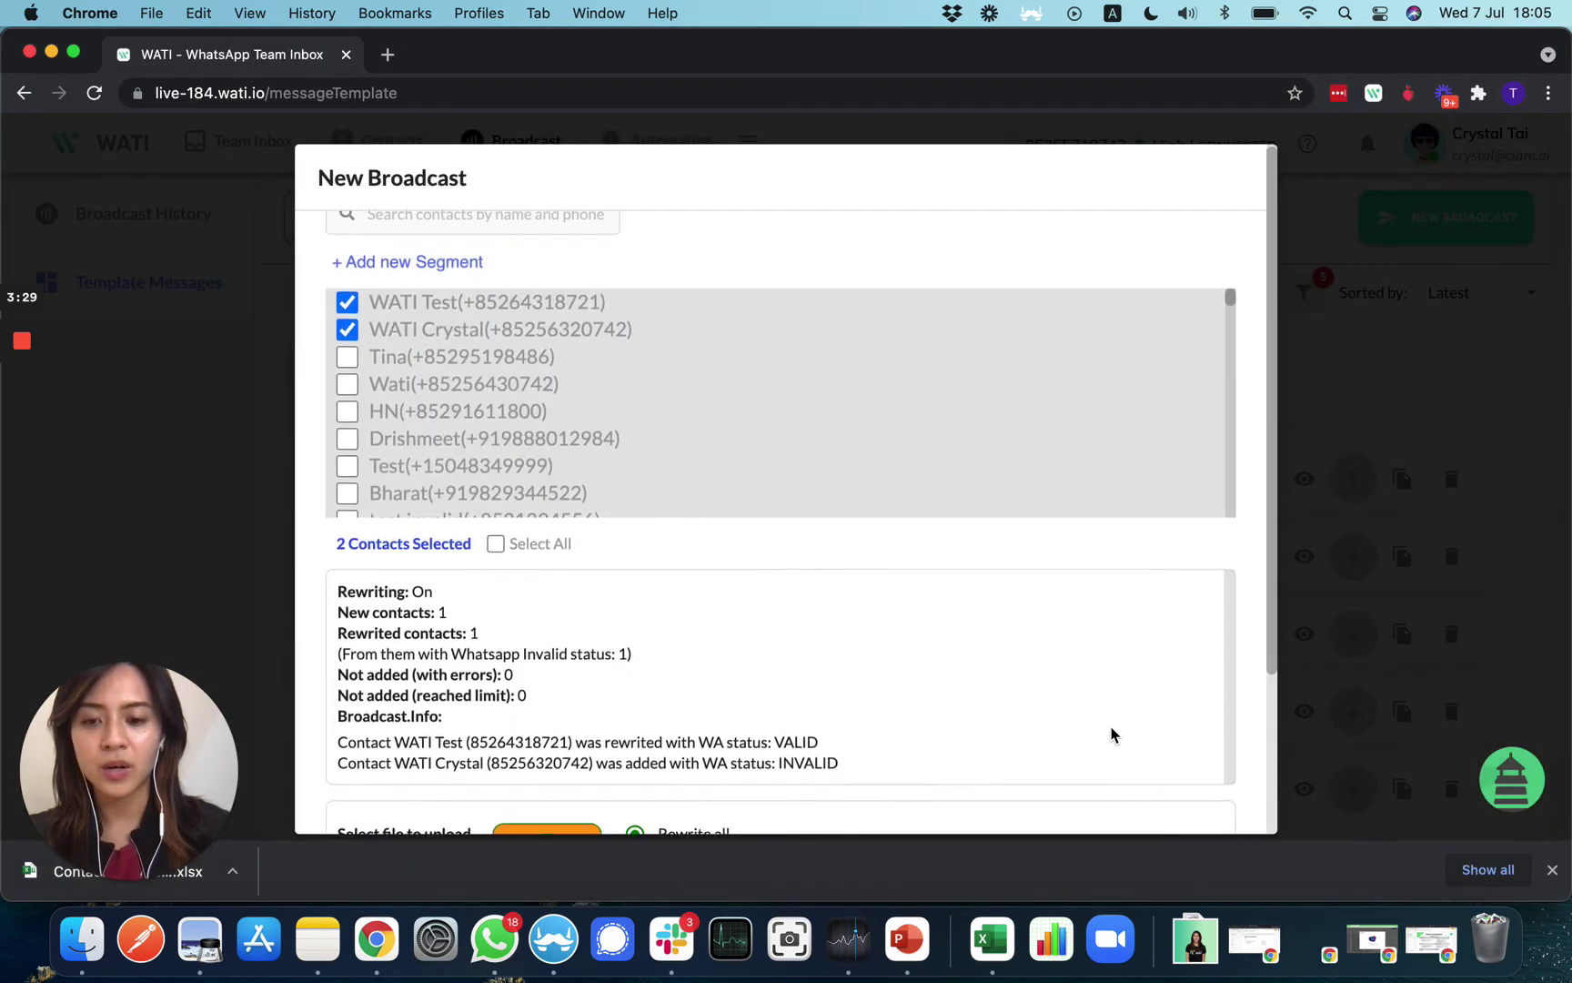
left_click_drag(347, 578, 579, 701)
left_click(579, 701)
left_click_drag(465, 709, 778, 711)
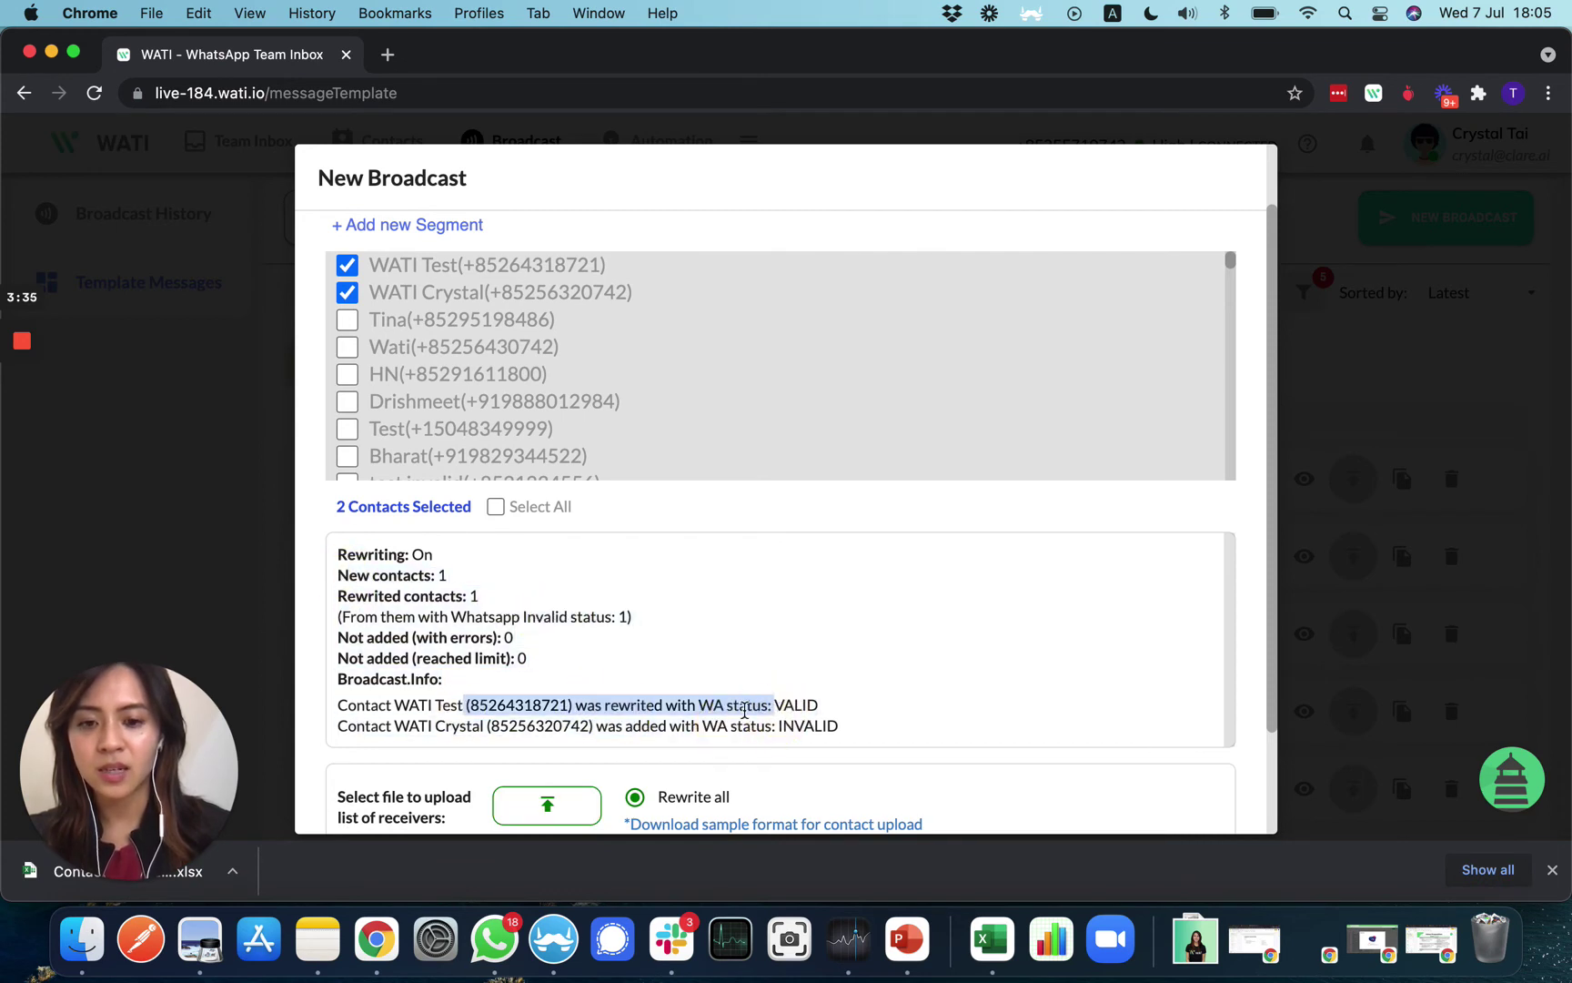
left_click(778, 711)
scroll(815, 718, "down", 3)
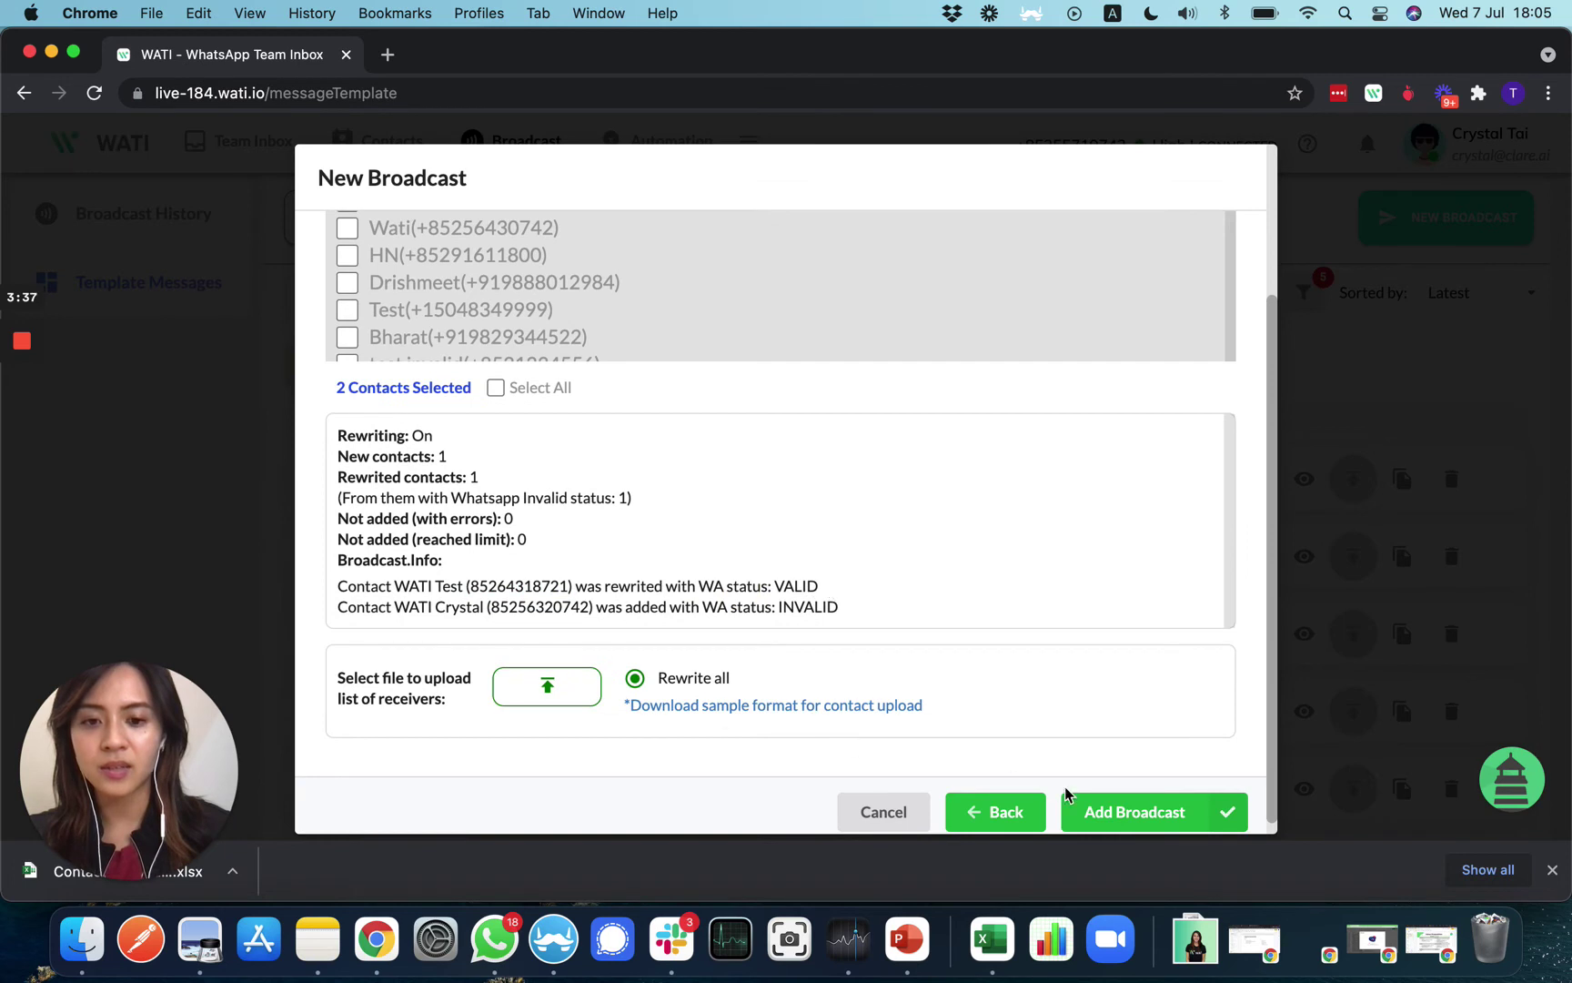
left_click_drag(790, 586, 838, 601)
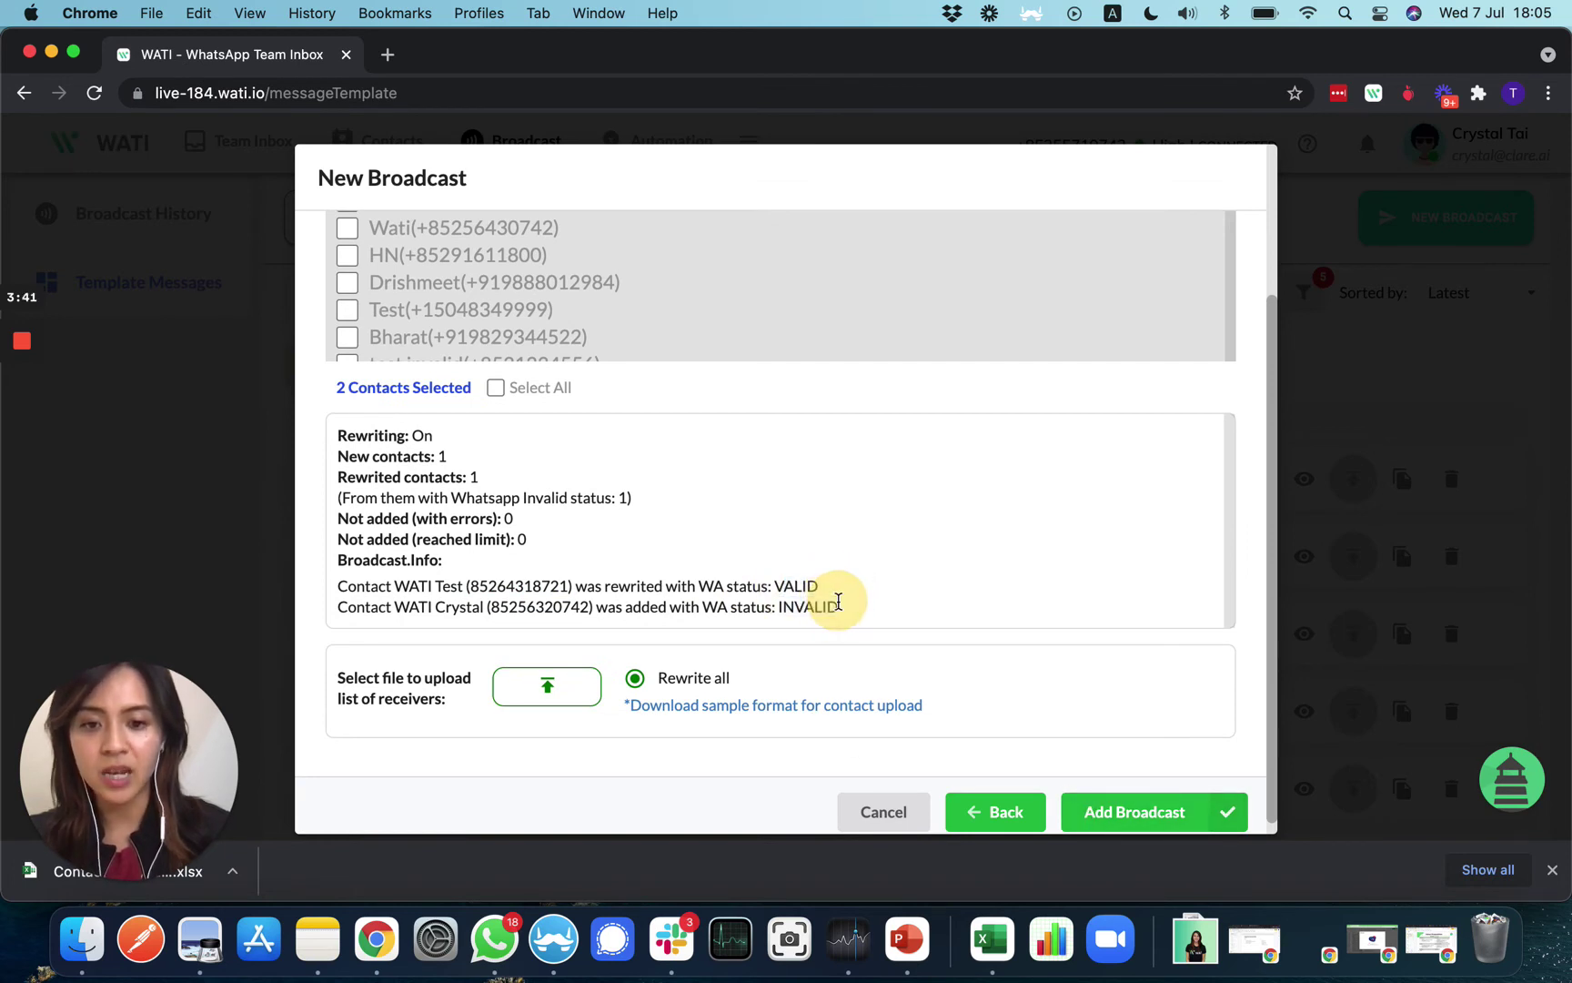
left_click(838, 602)
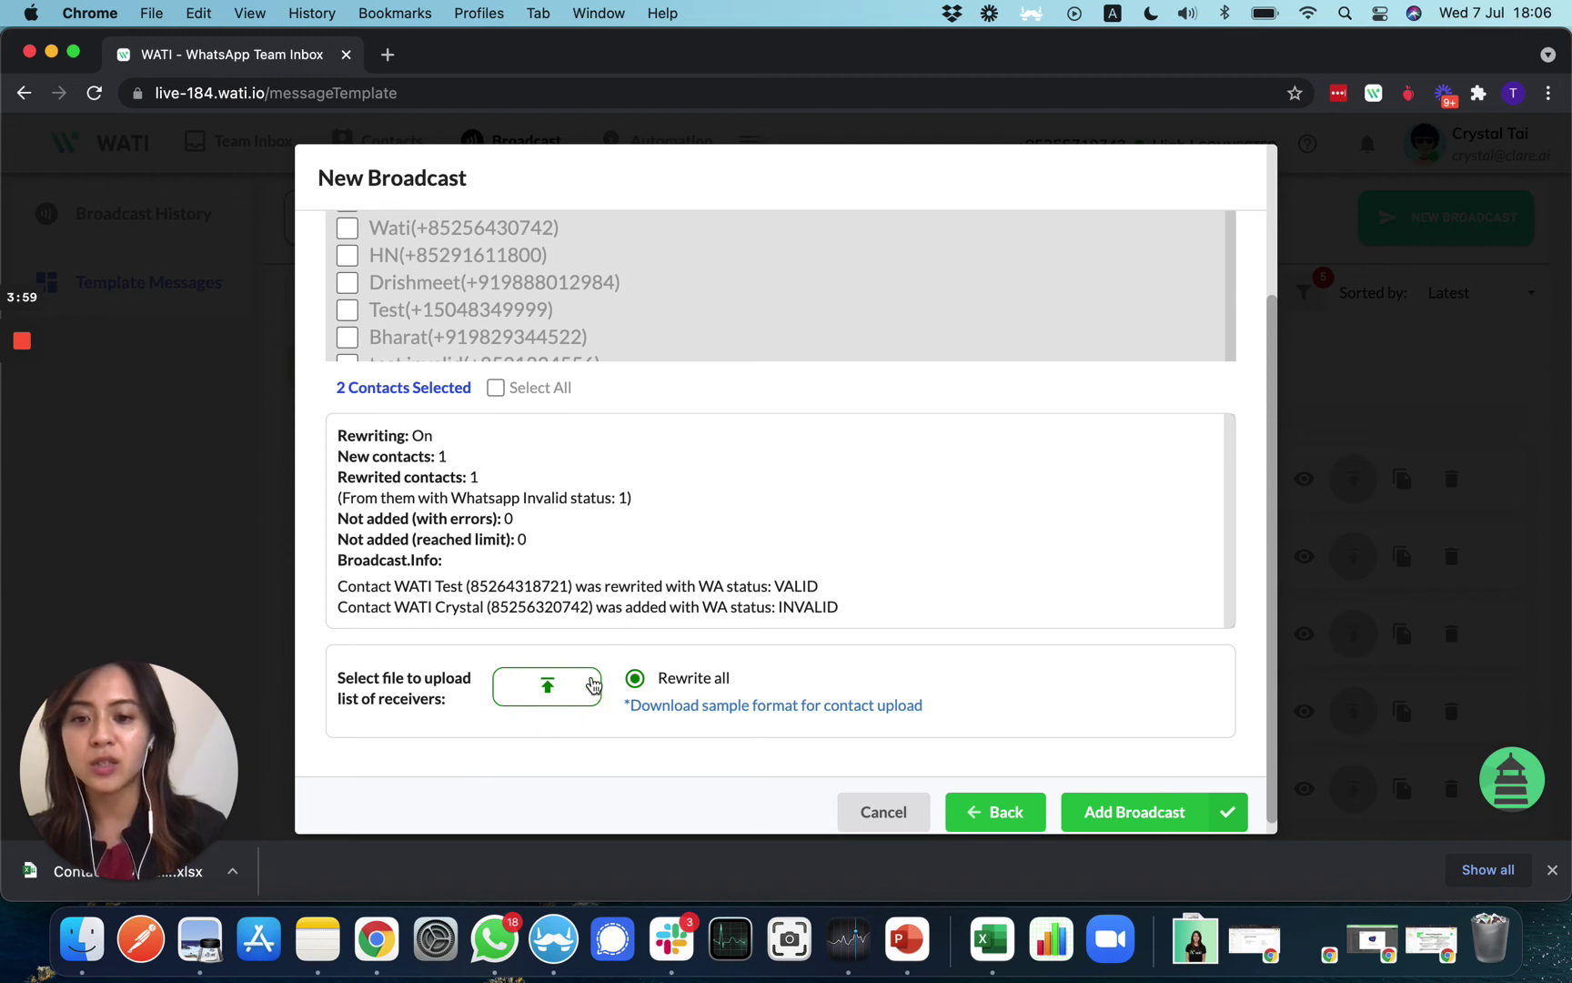
Add the broadcast, check Broadcast History, then bring the Excel contacts sheet forward
left_click(1142, 817)
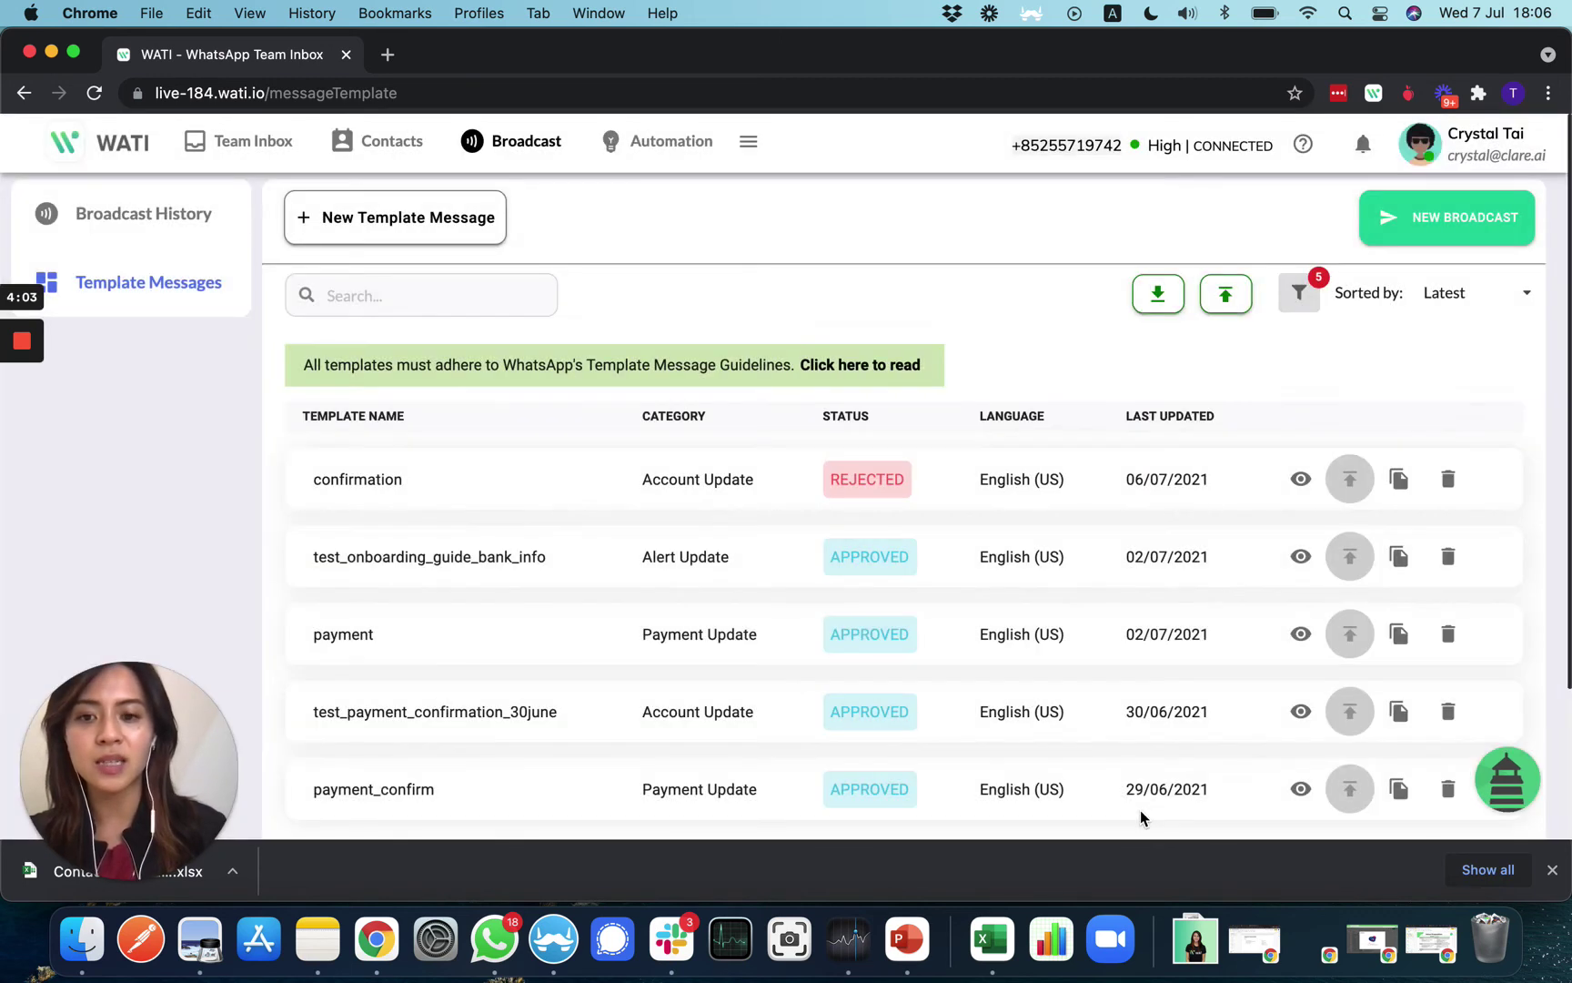
left_click(111, 218)
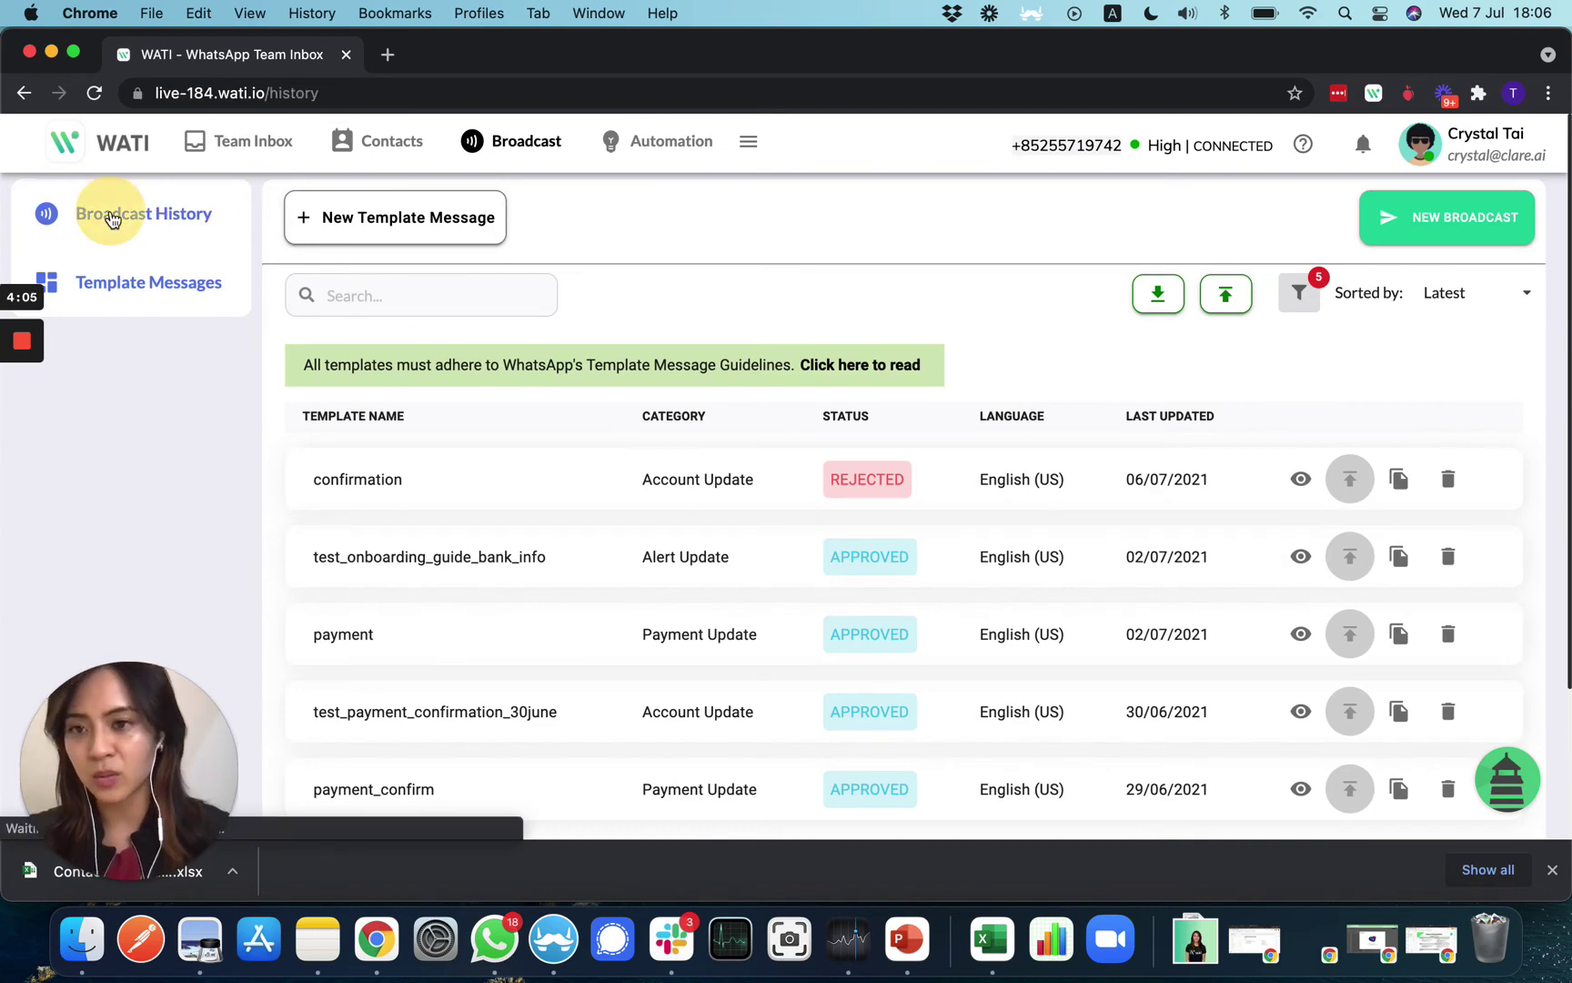
key("ctrl+Up")
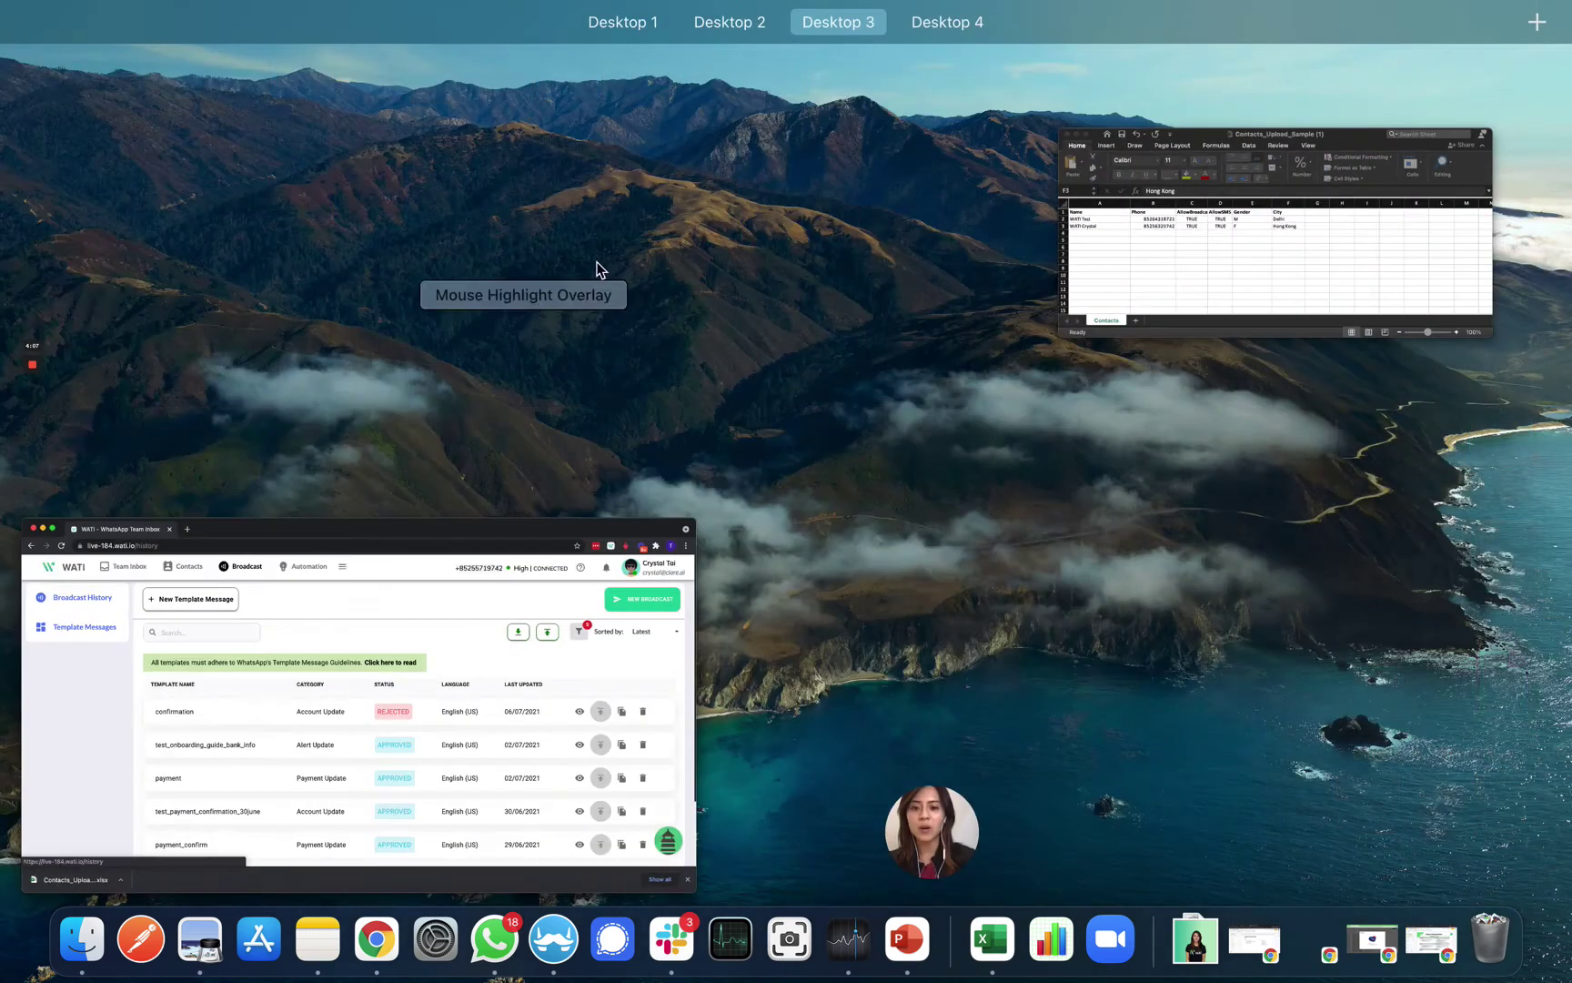
left_click(1063, 273)
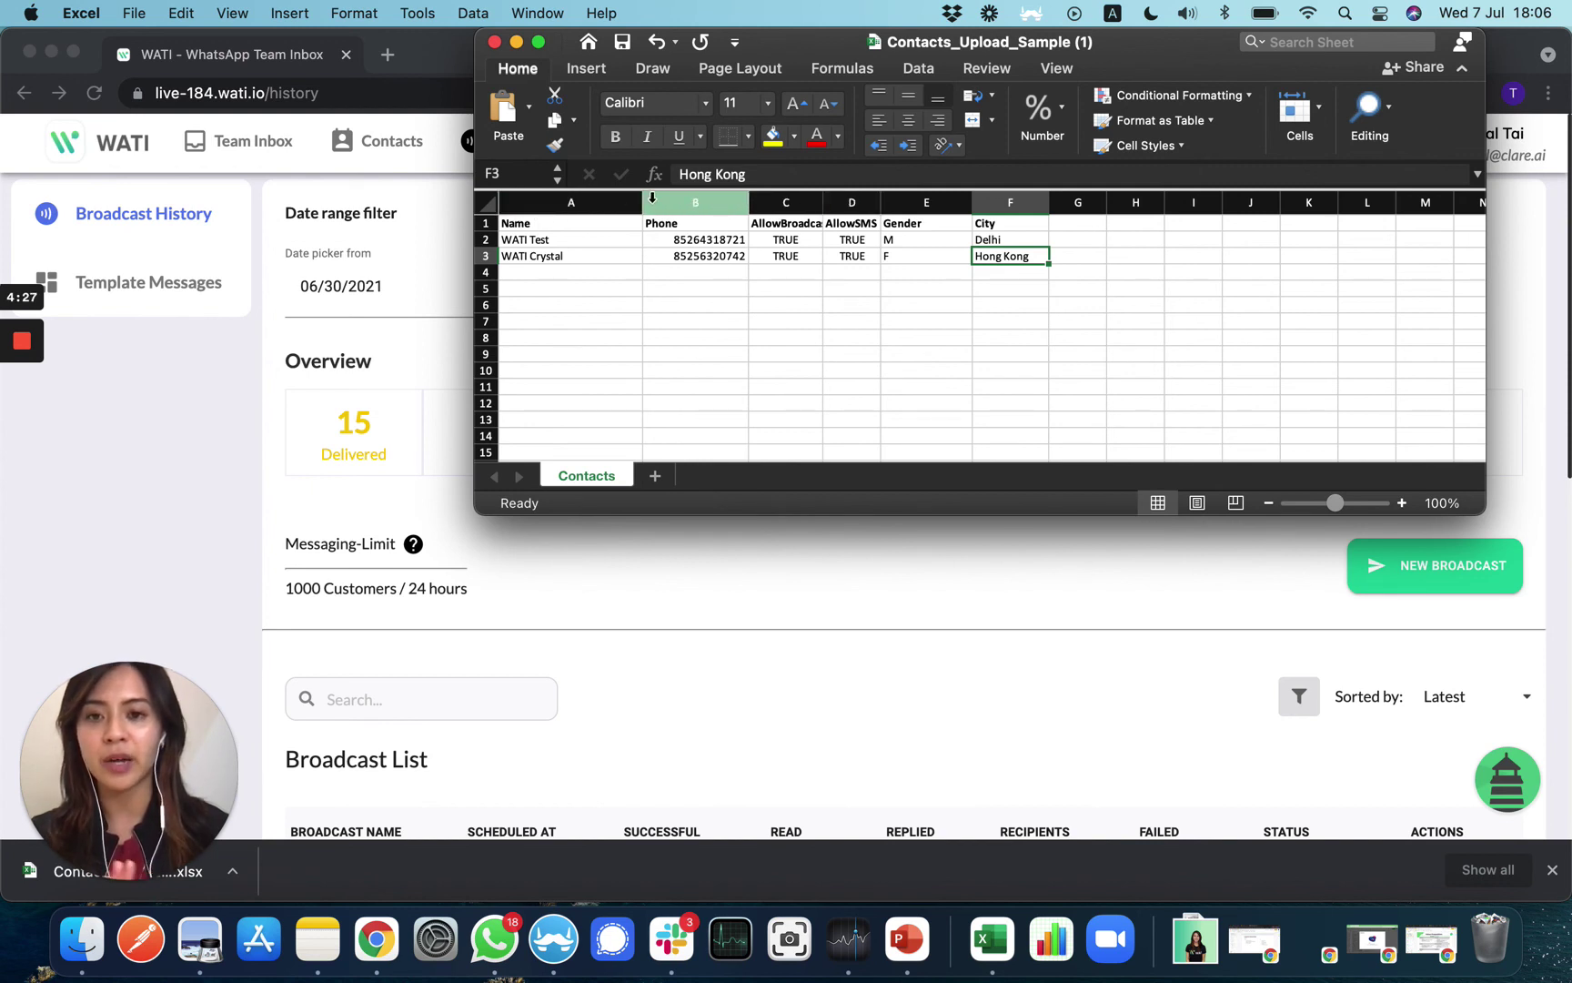
left_click(553, 200)
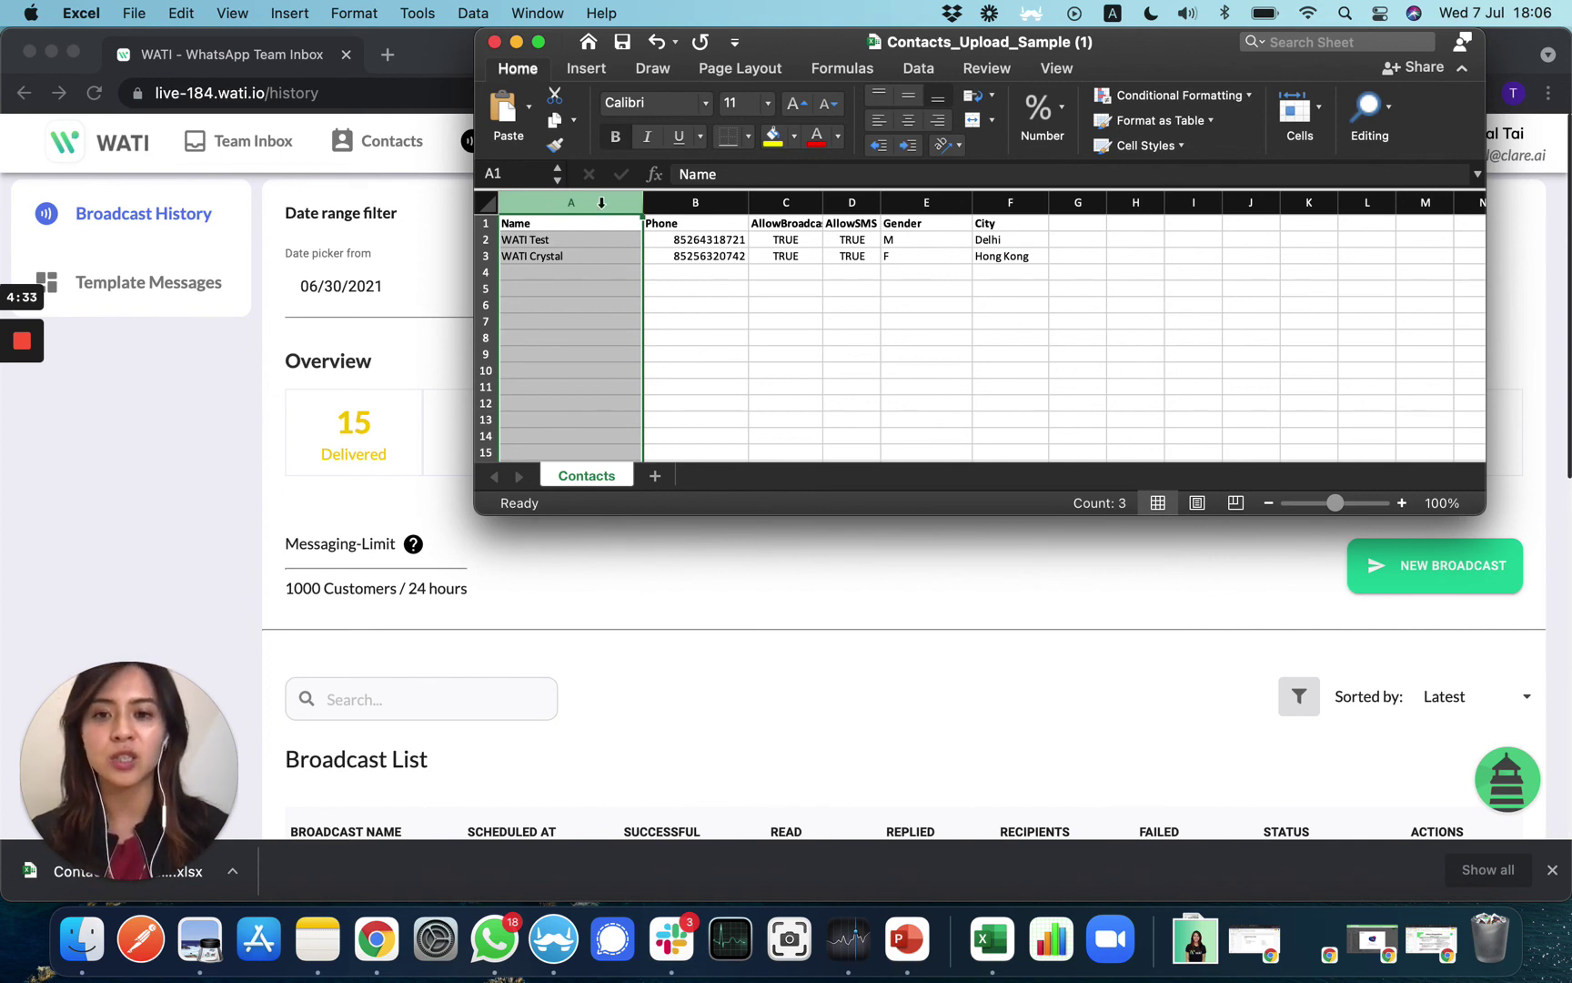
left_click(667, 204)
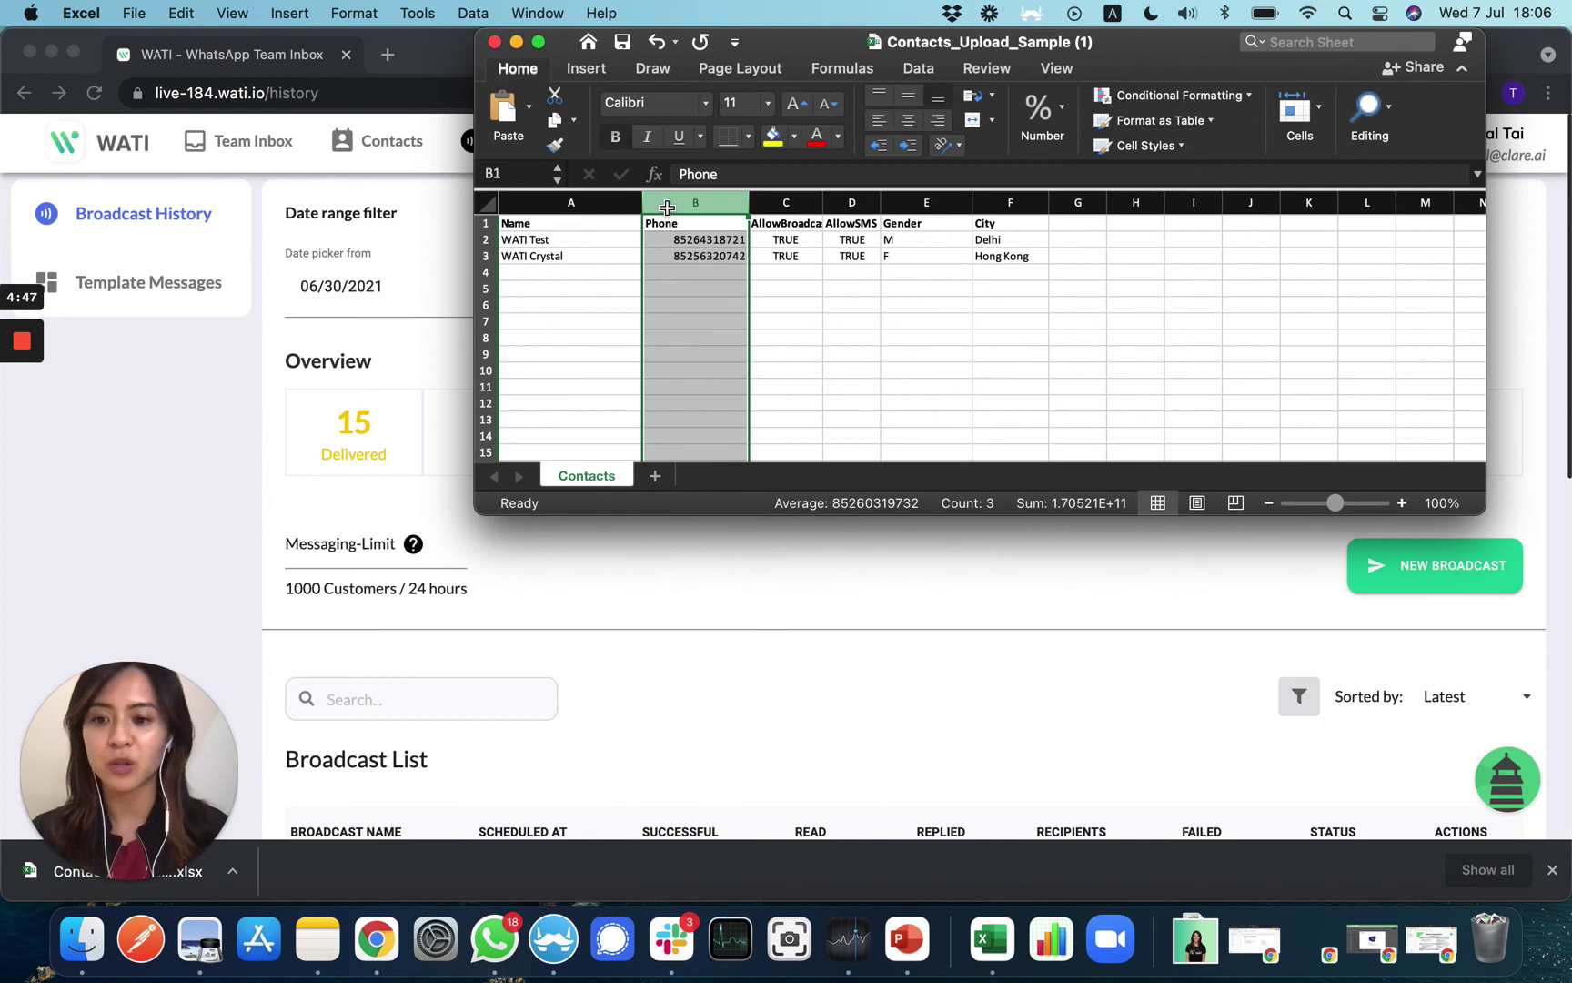
left_click(786, 202)
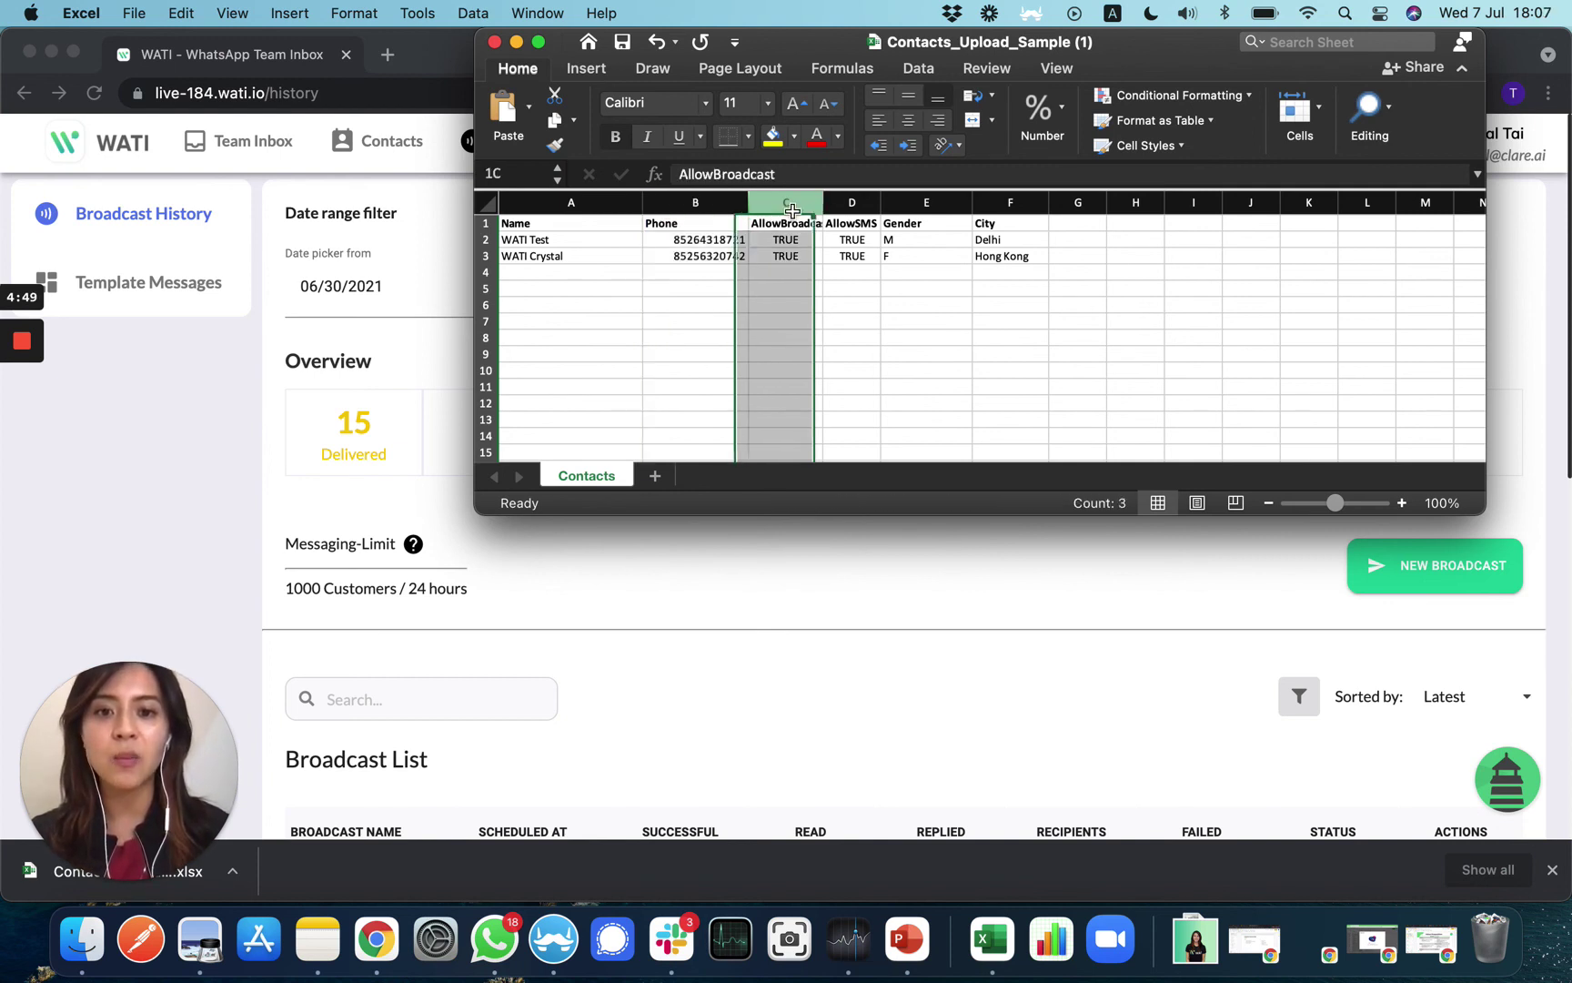
left_click(851, 202)
left_click(786, 202)
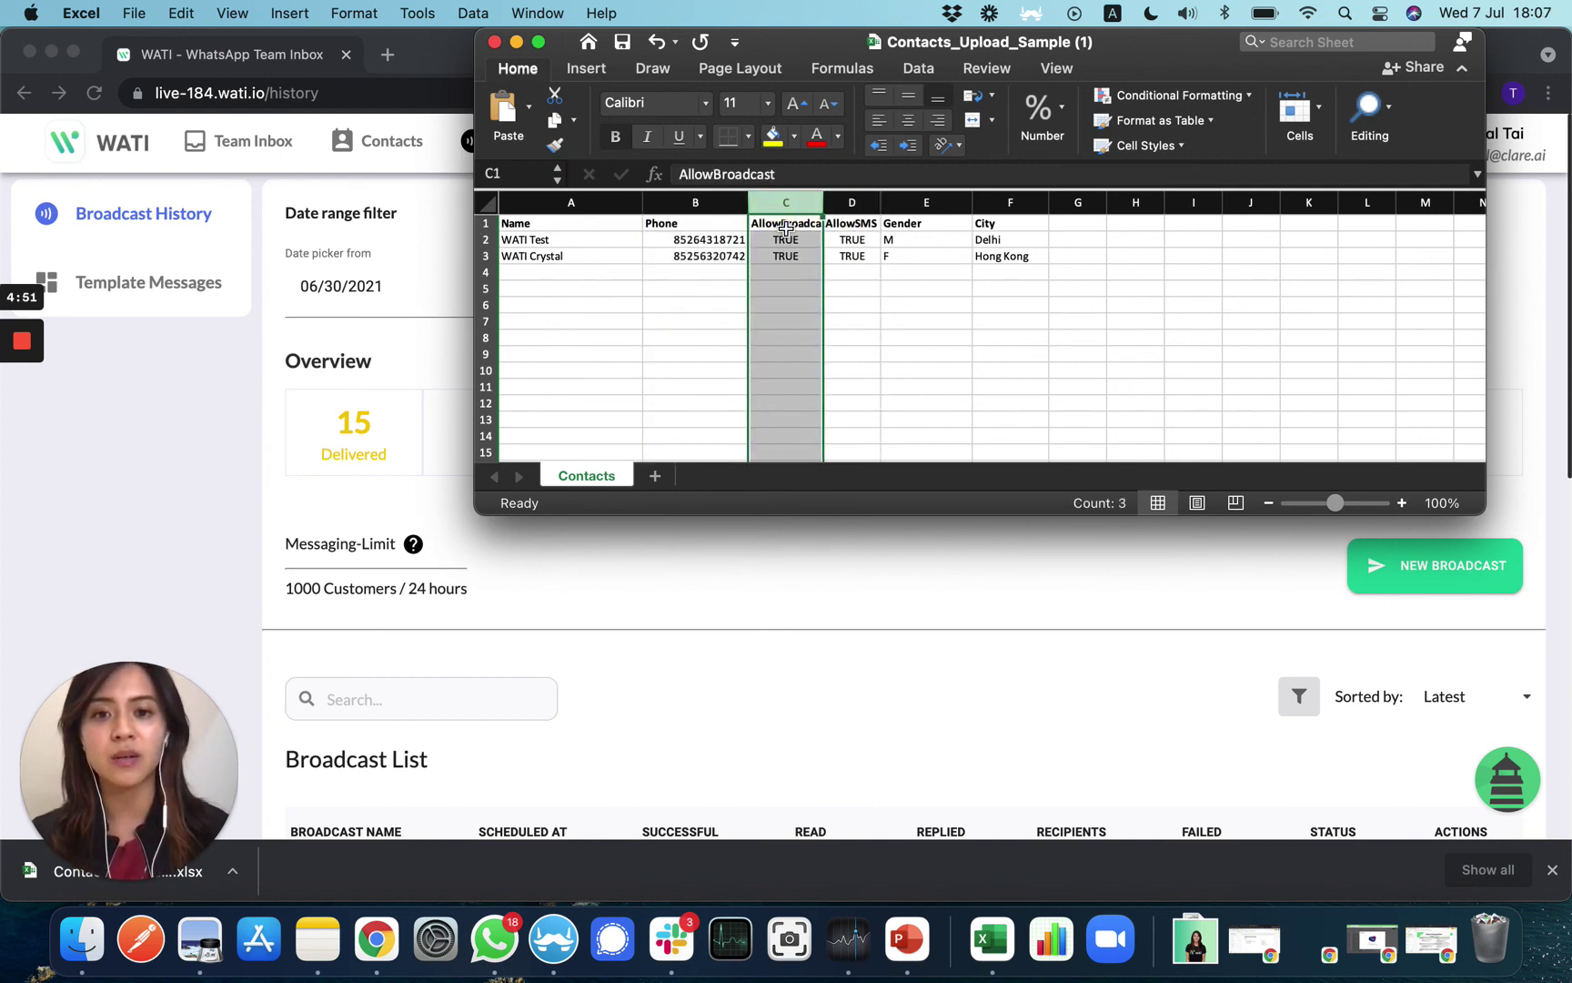